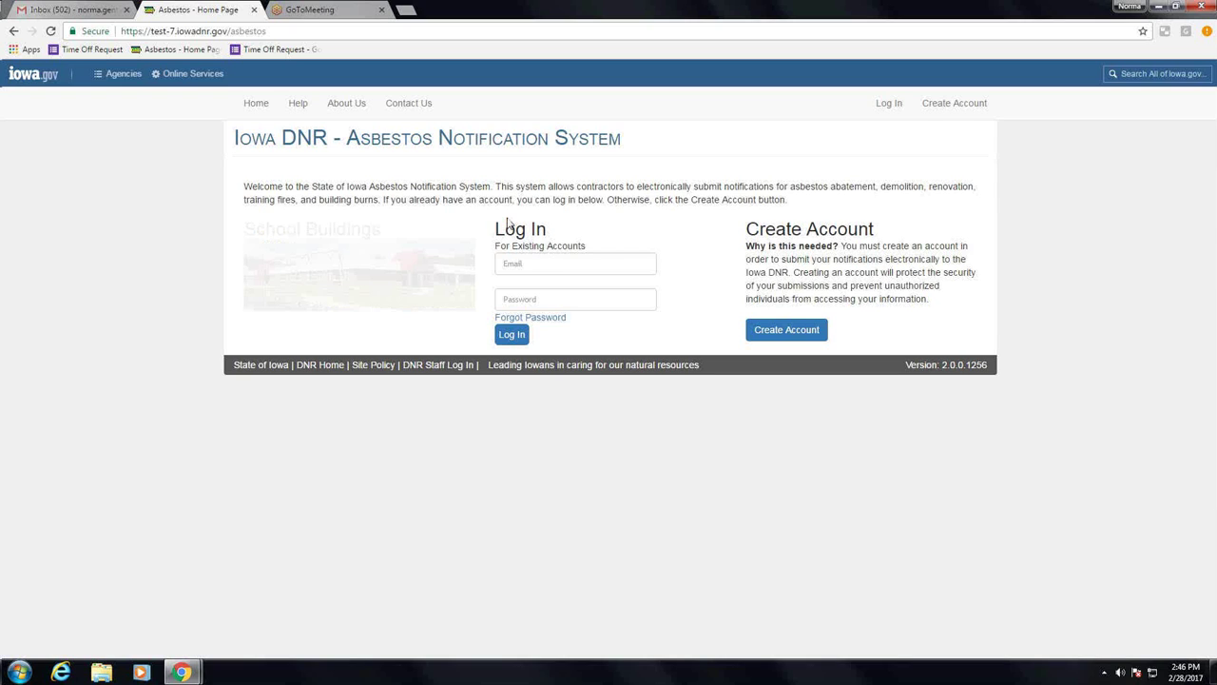
# Step: Enter the account e-mail address, correcting its typos, and then the account password
pyautogui.click(514, 266)
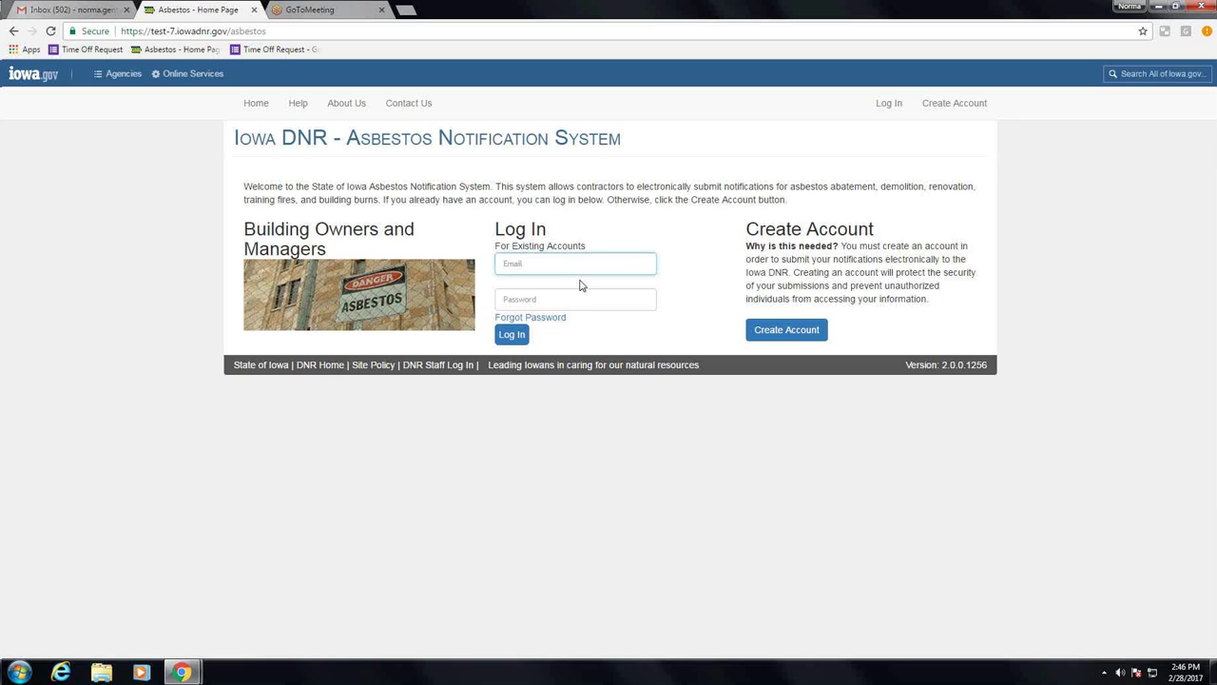
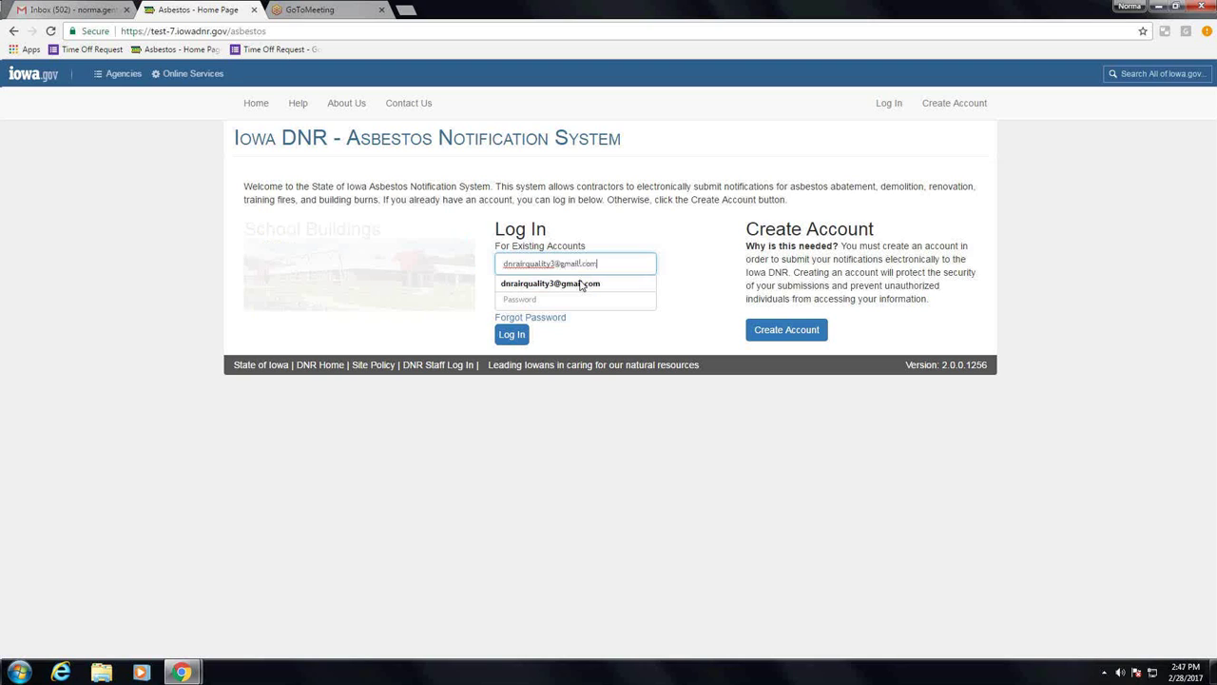
pyautogui.press('Tab')
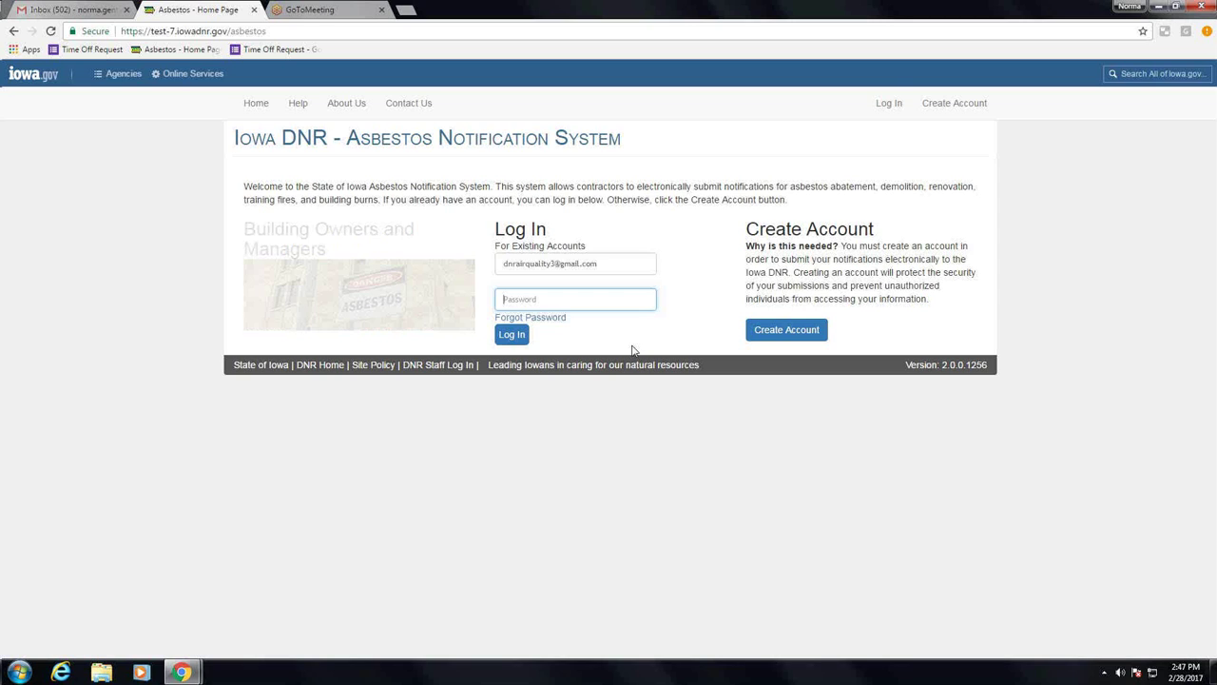
pyautogui.write('****')
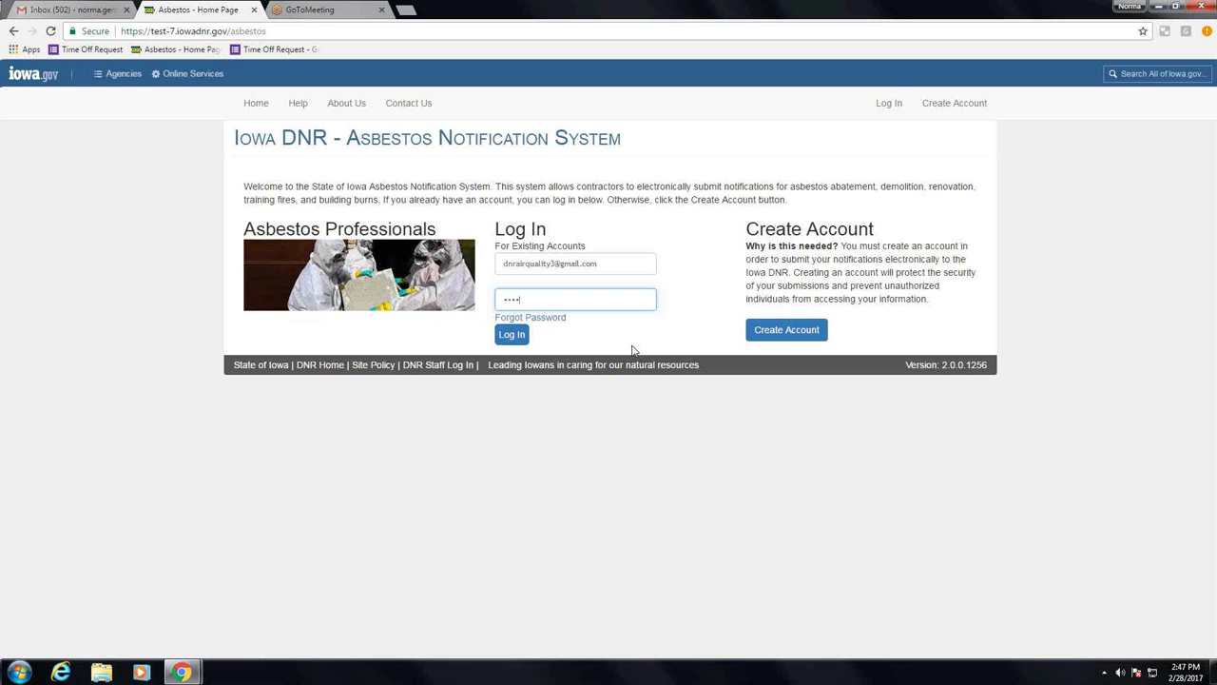
pyautogui.write('****')
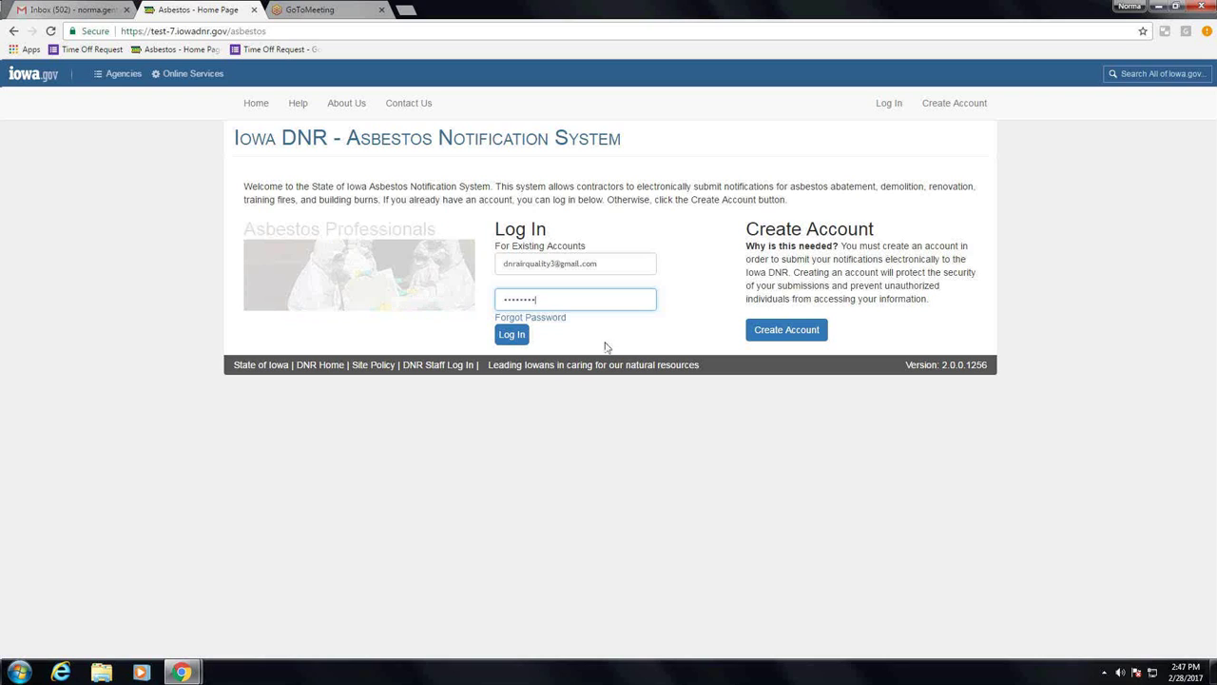
# Step: Log in and begin a new bridge demolition/renovation notification
pyautogui.click(511, 337)
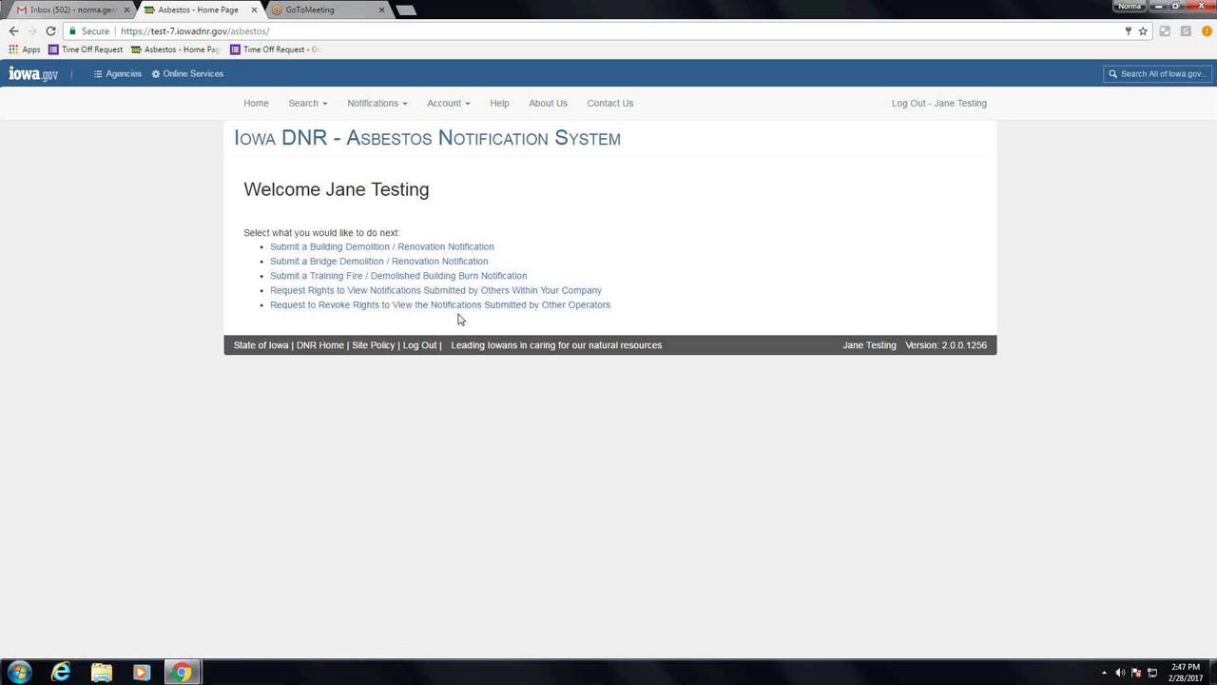
pyautogui.click(437, 268)
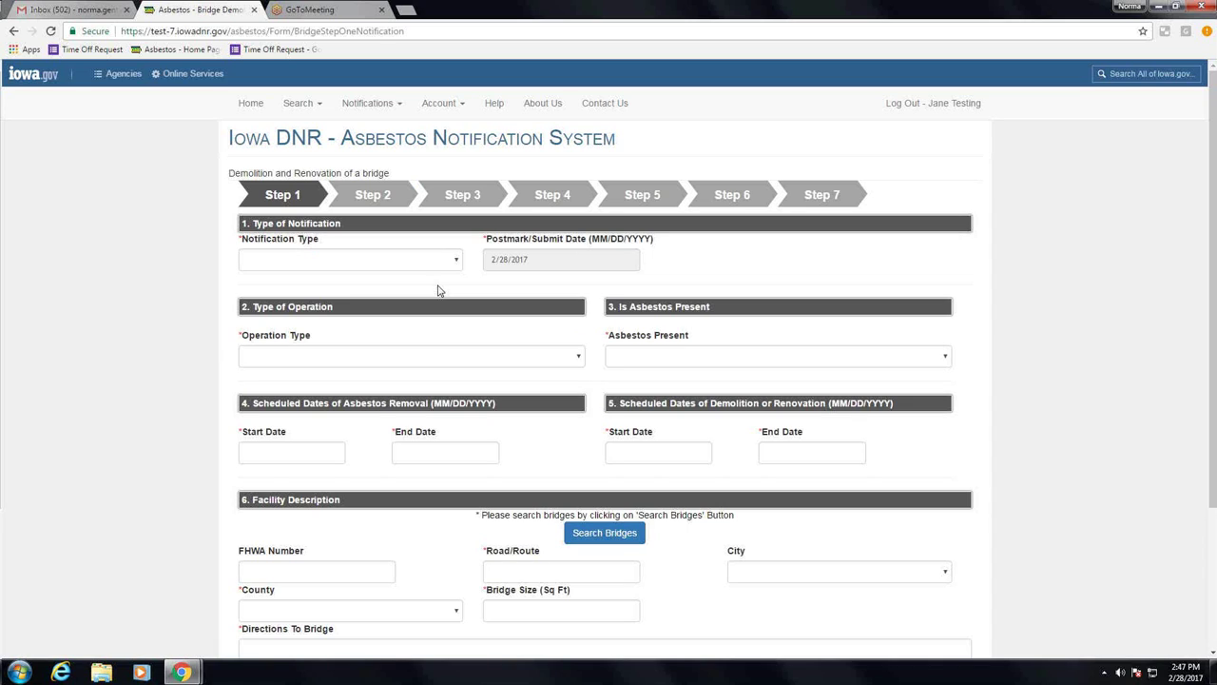
# Step: Choose Notification Type Original, Operation Type Abatement and Asbestos Present Yes
pyautogui.click(455, 263)
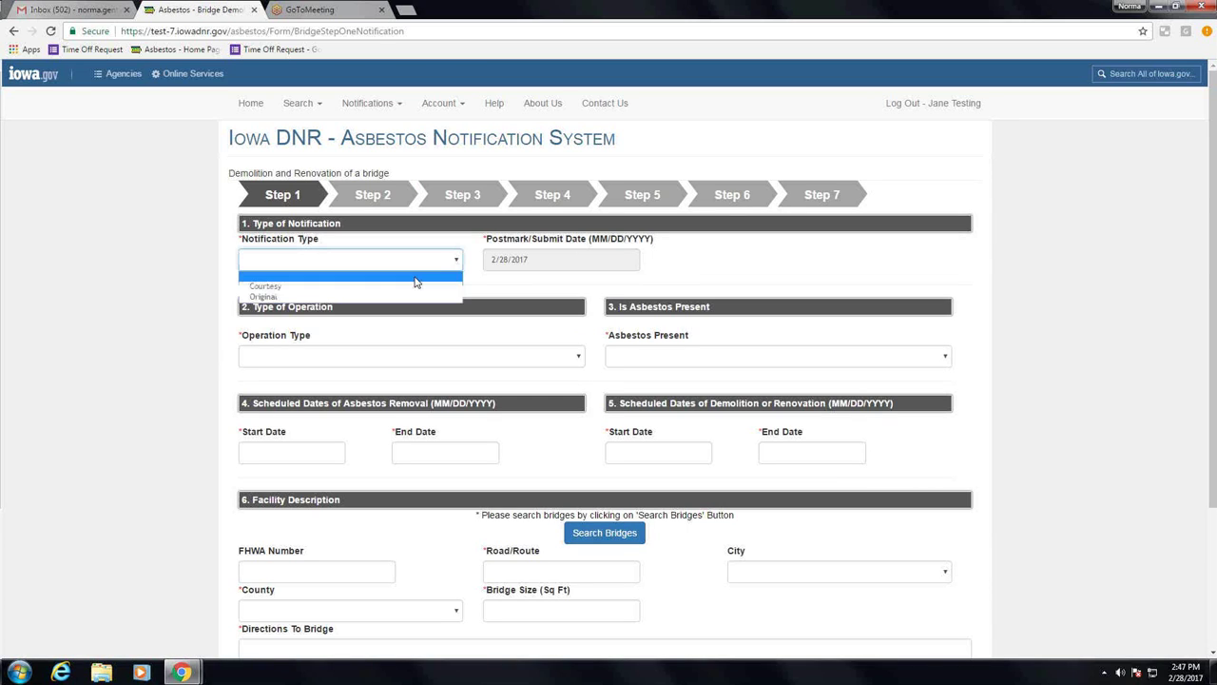
pyautogui.click(417, 296)
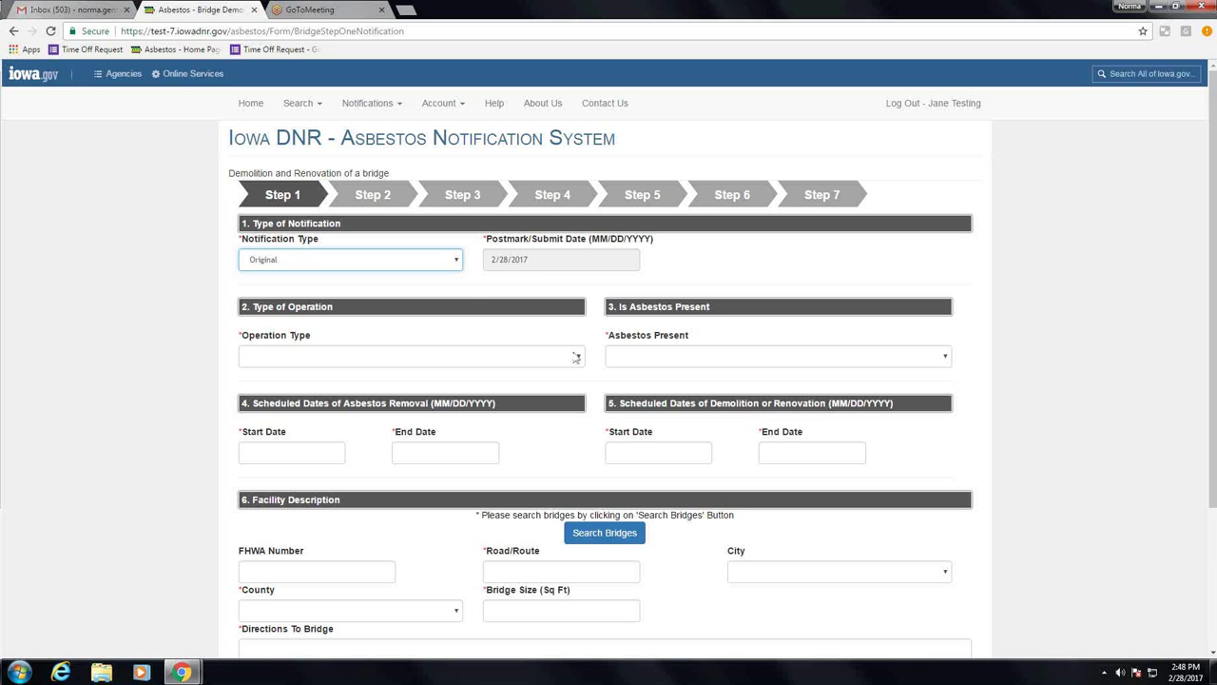
pyautogui.click(577, 356)
pyautogui.click(473, 376)
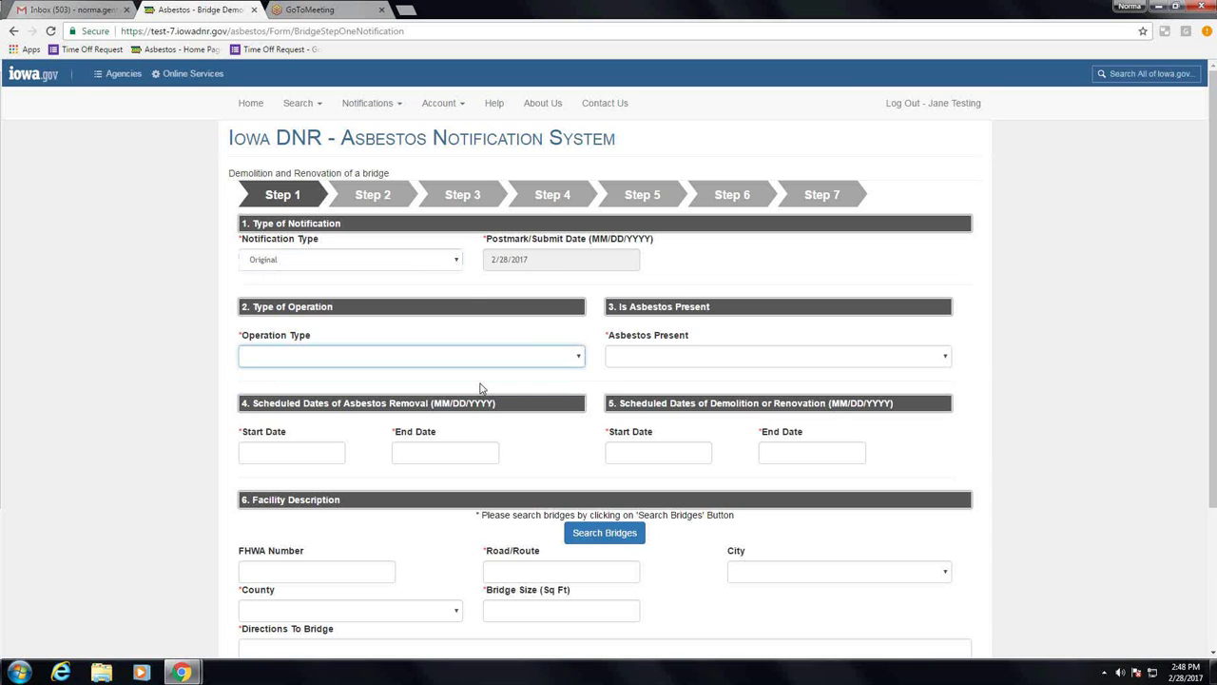
pyautogui.press('Down')
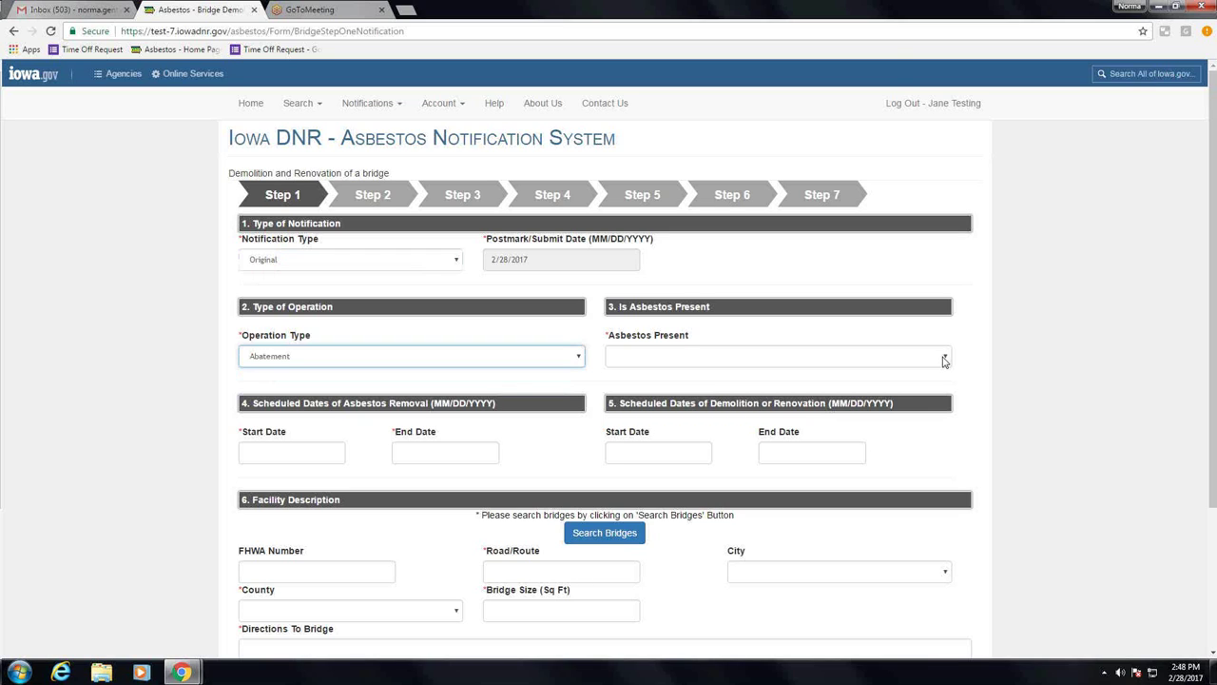
pyautogui.click(944, 358)
pyautogui.click(794, 382)
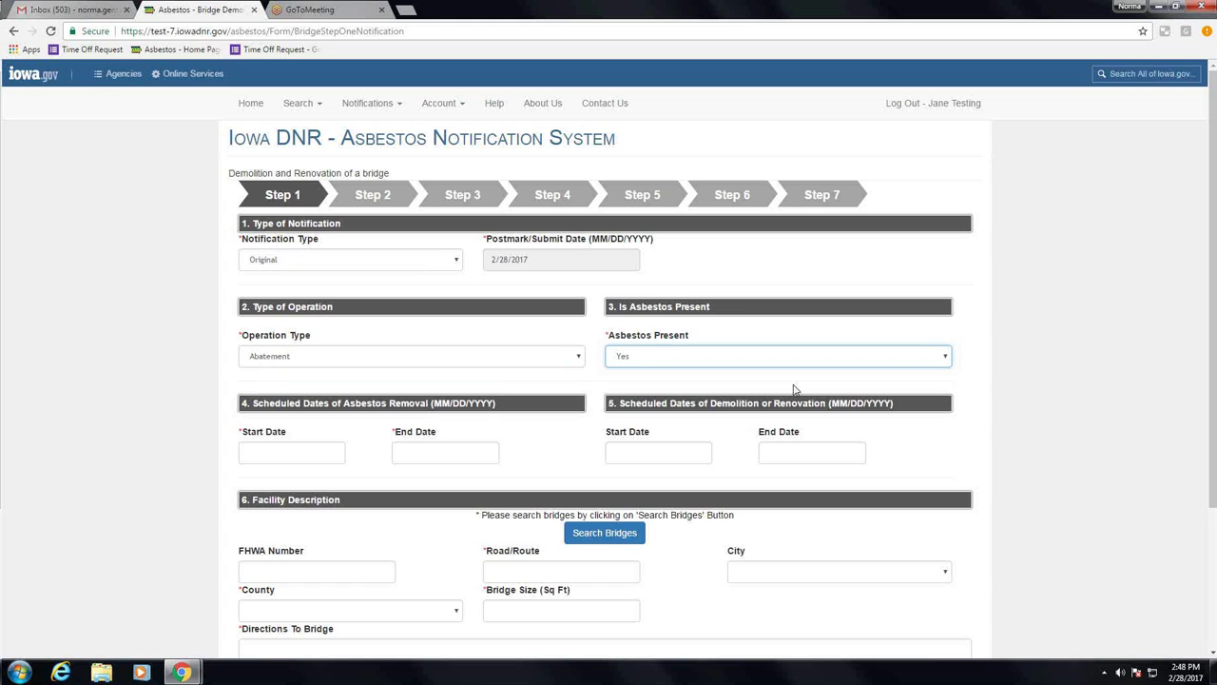
pyautogui.click(278, 453)
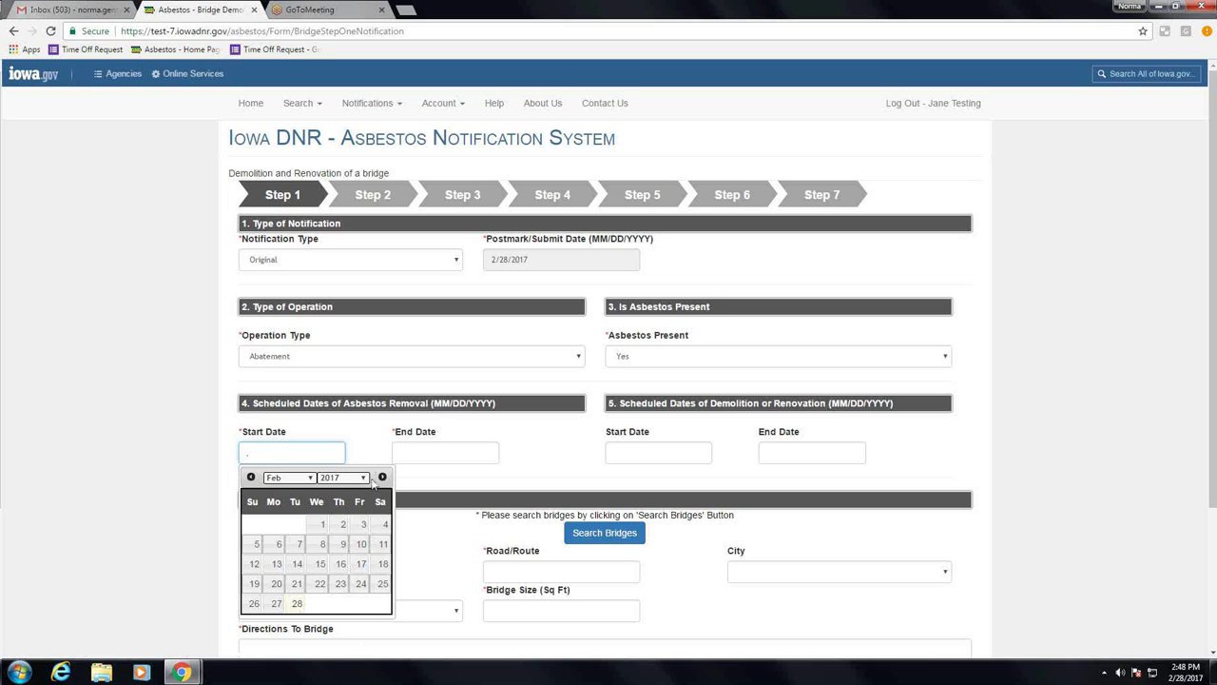
# Step: Set both the asbestos removal start date and end date to 03/14/2017
pyautogui.click(383, 478)
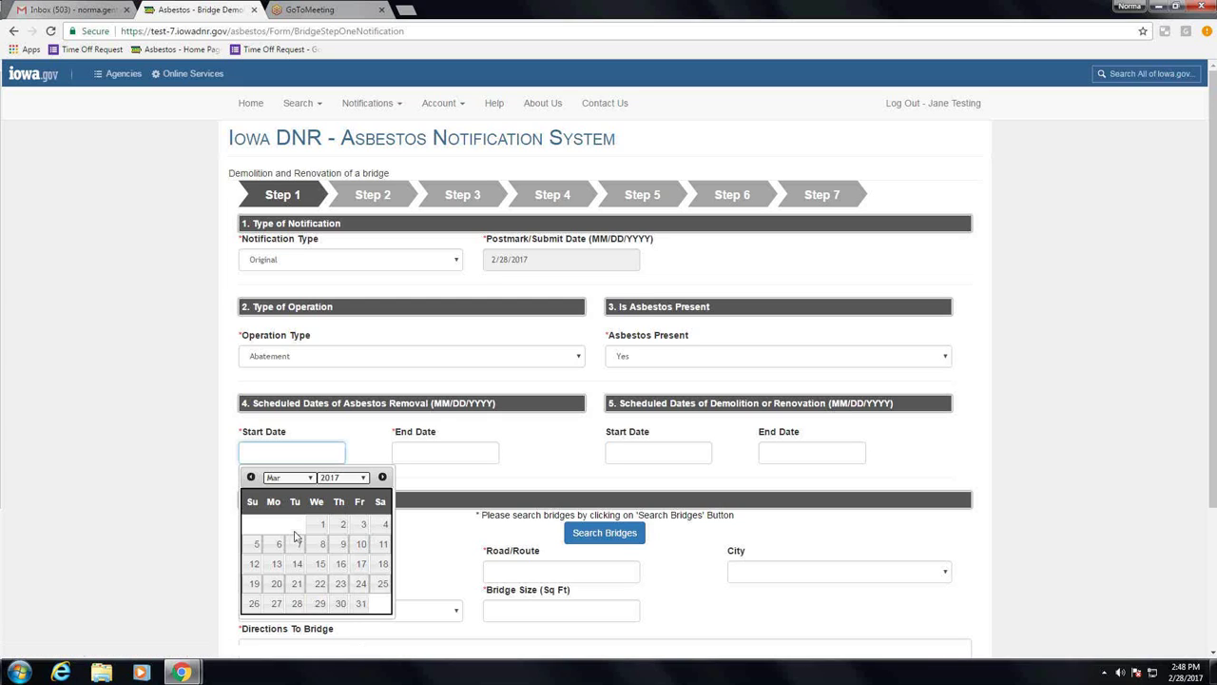
pyautogui.click(296, 564)
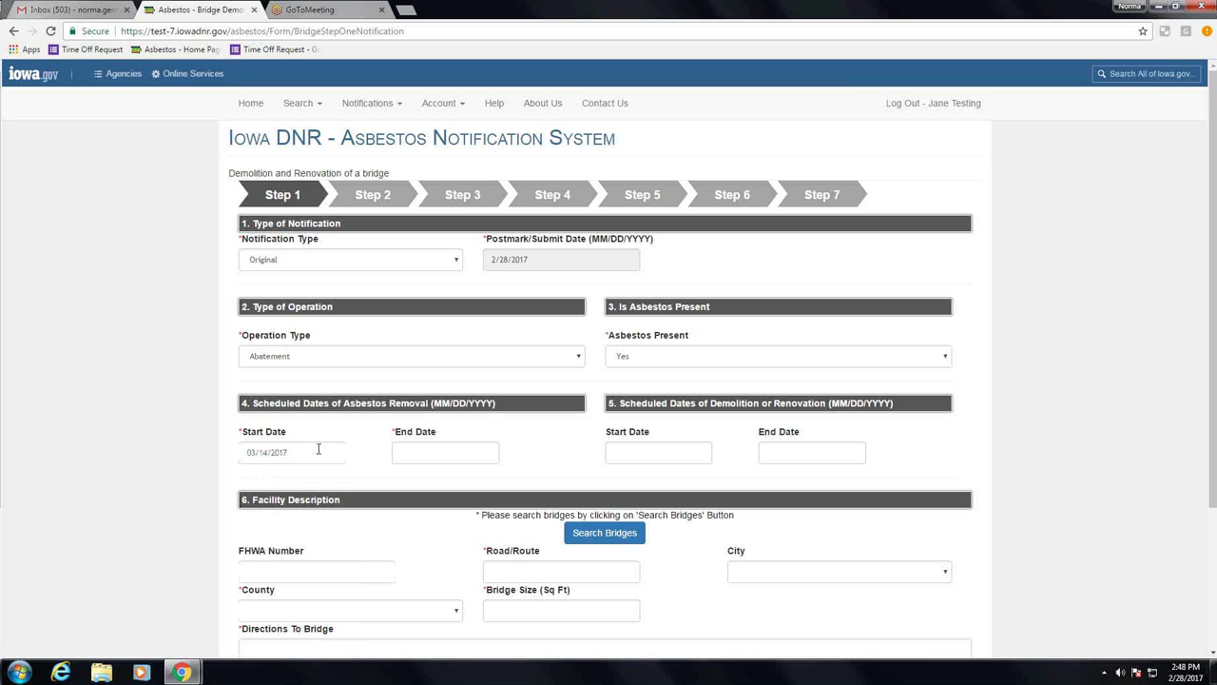
pyautogui.click(408, 452)
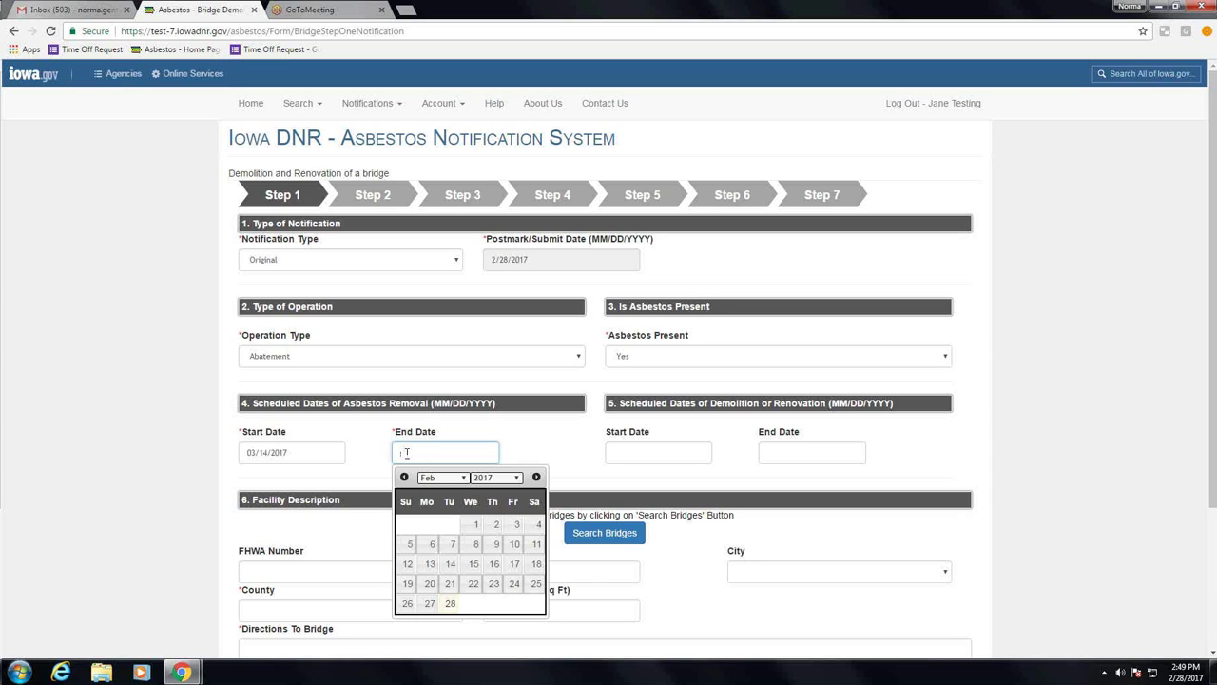
pyautogui.click(406, 451)
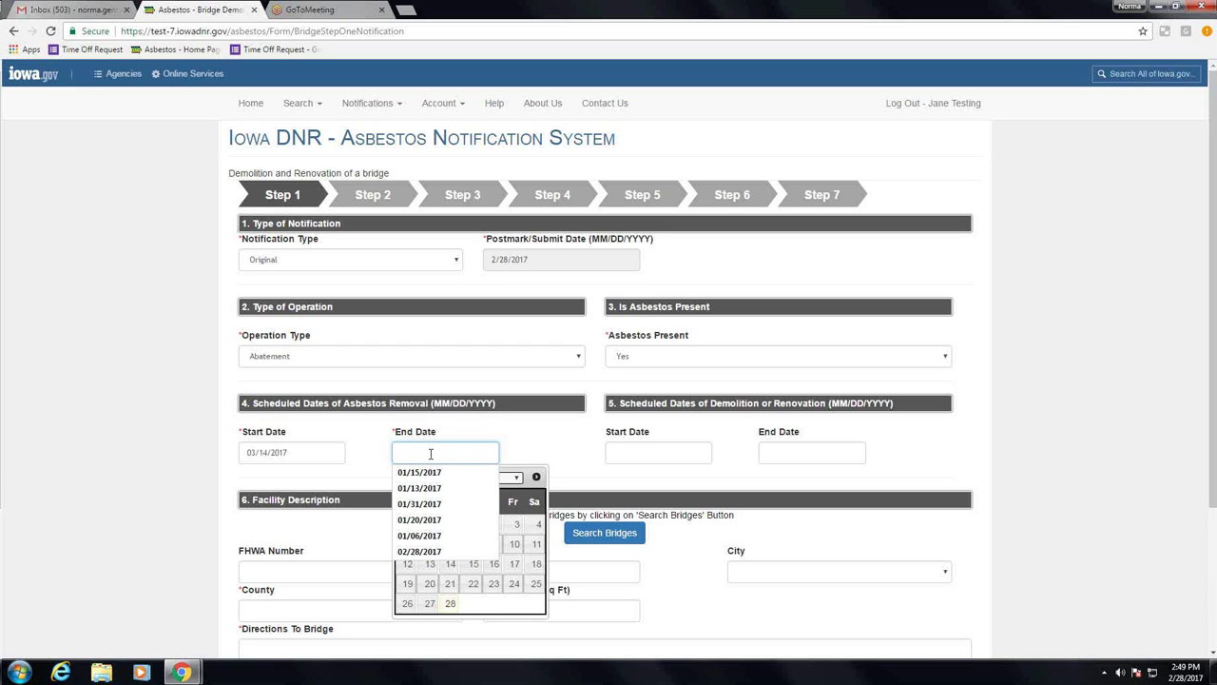
pyautogui.write('03')
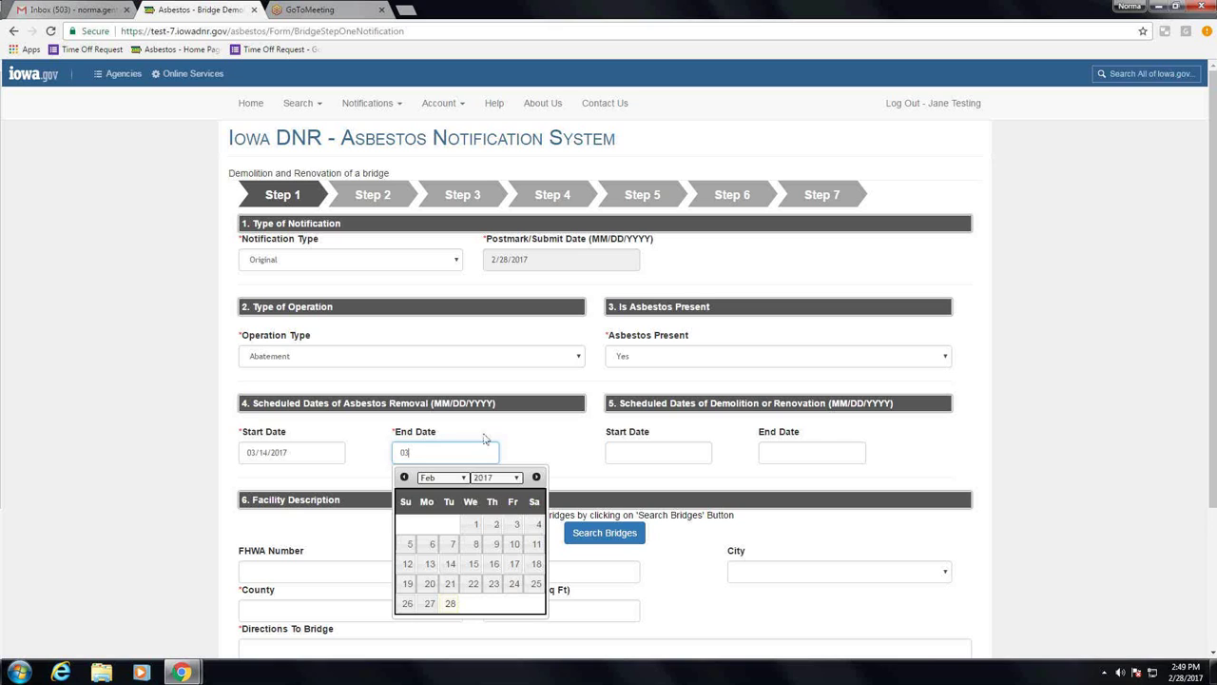
pyautogui.click(536, 478)
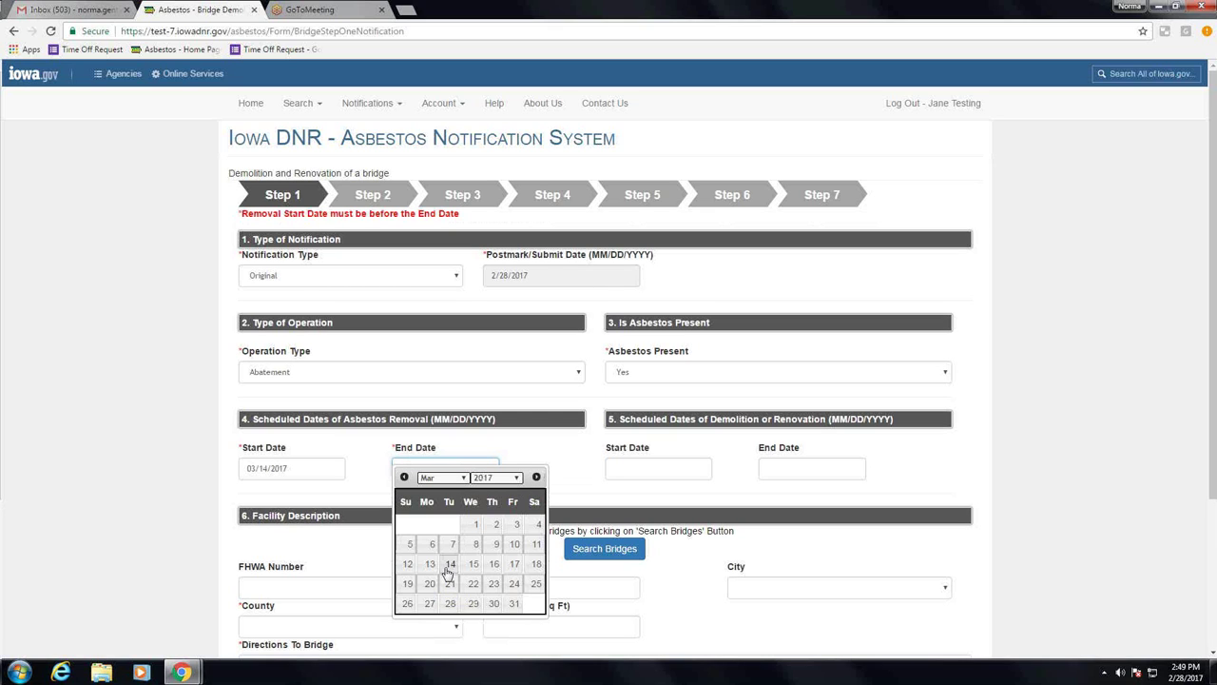
pyautogui.click(450, 563)
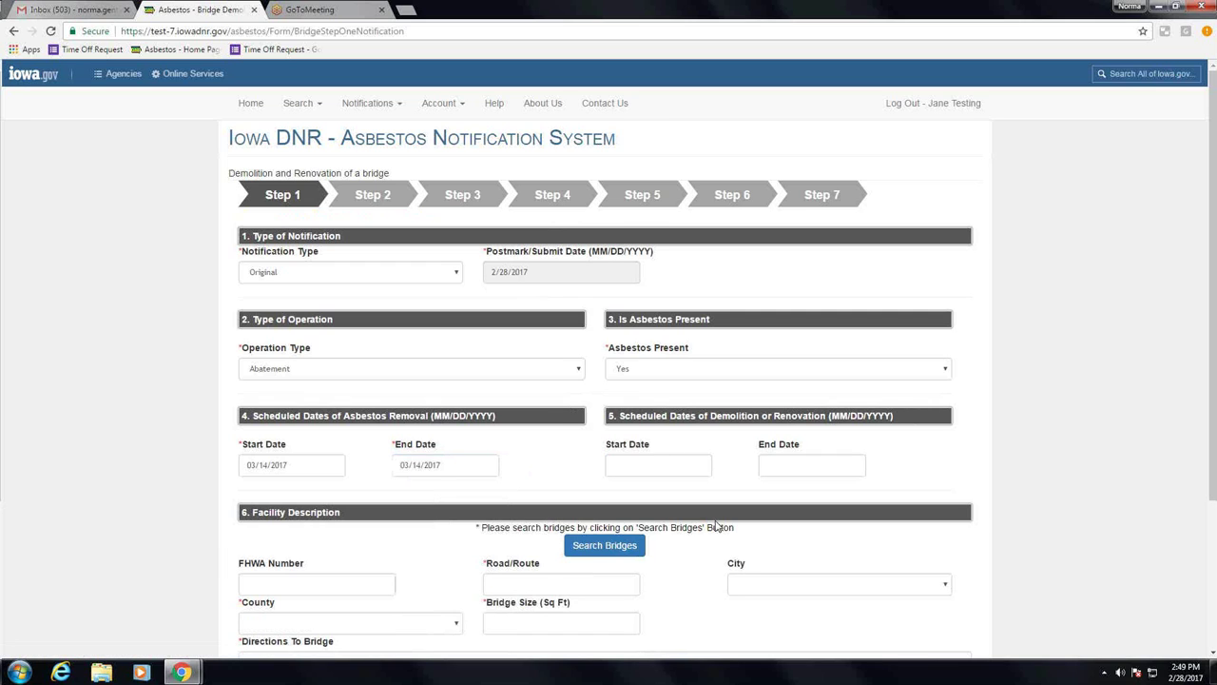
pyautogui.scroll(-3, 421, 403)
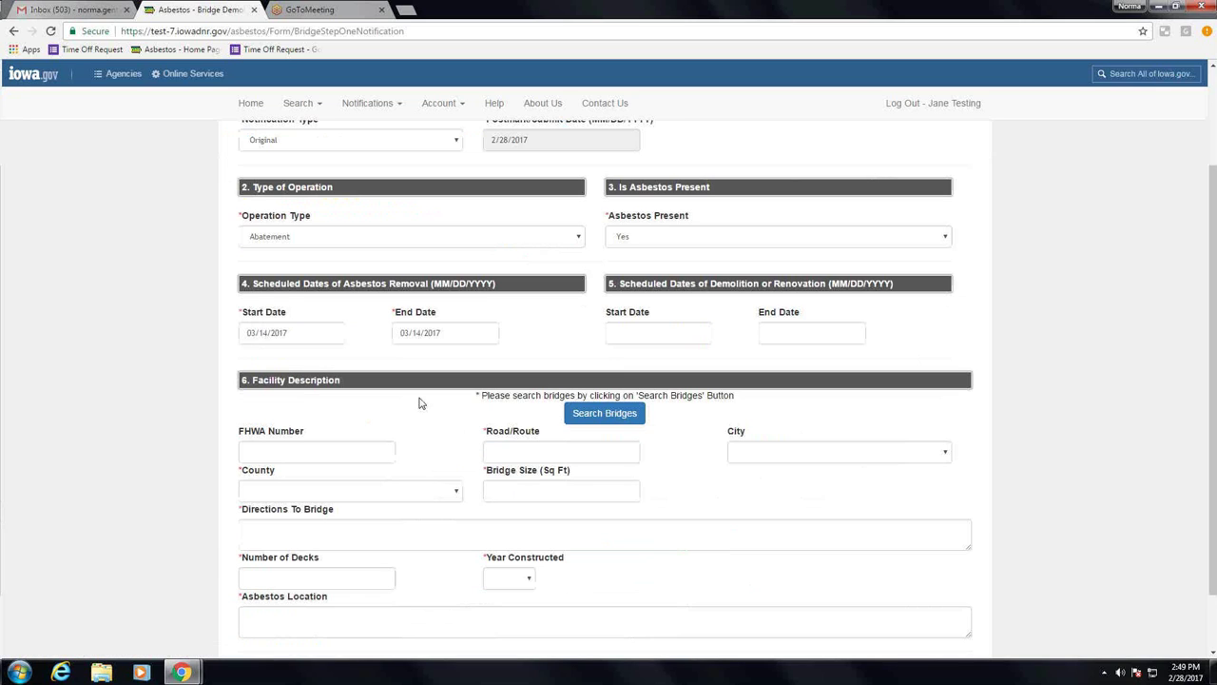
pyautogui.click(621, 421)
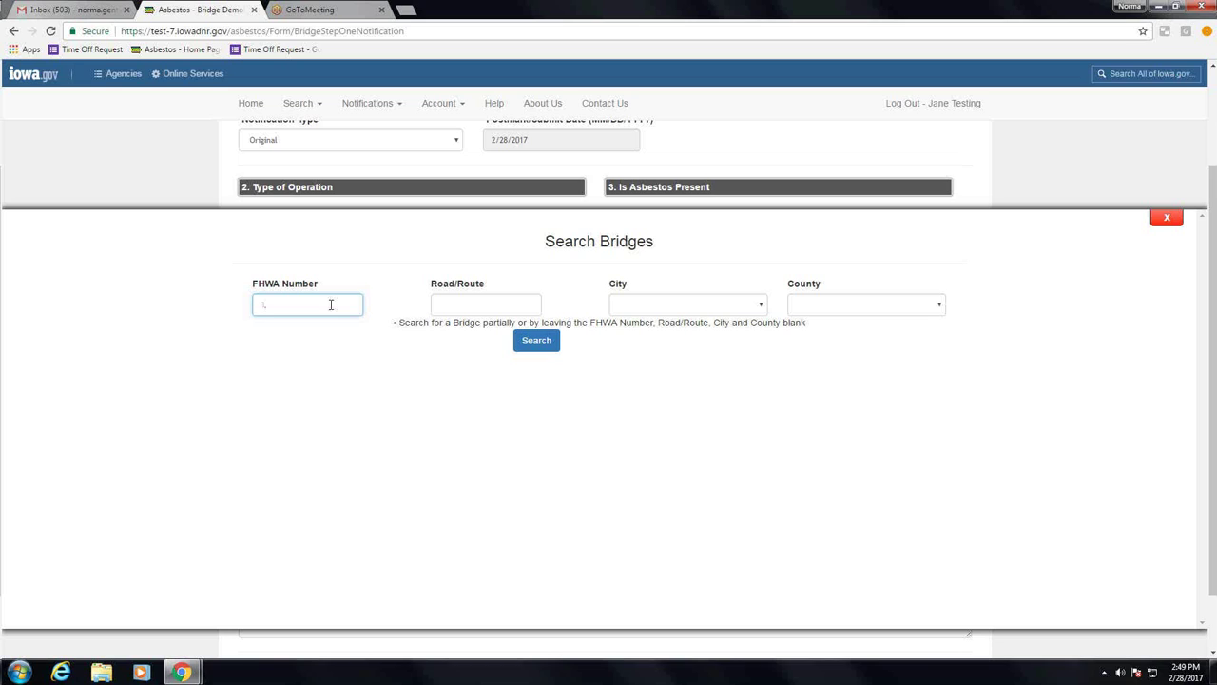
pyautogui.write('102205')
pyautogui.click(521, 341)
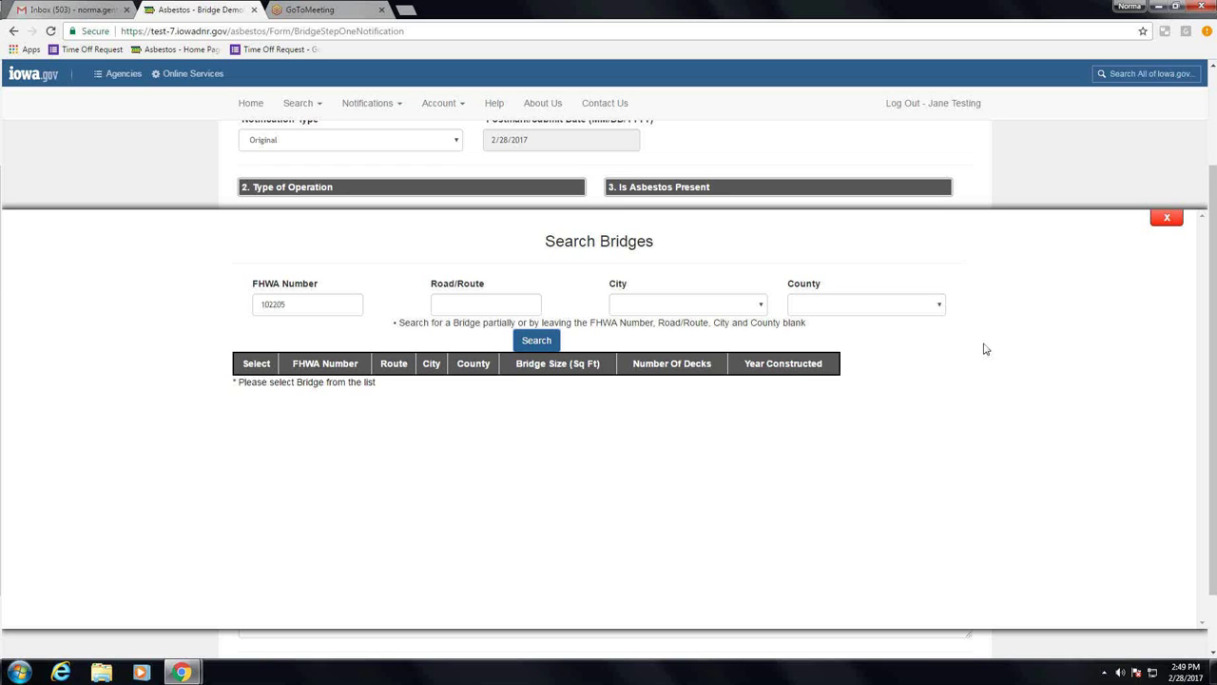
pyautogui.click(1167, 217)
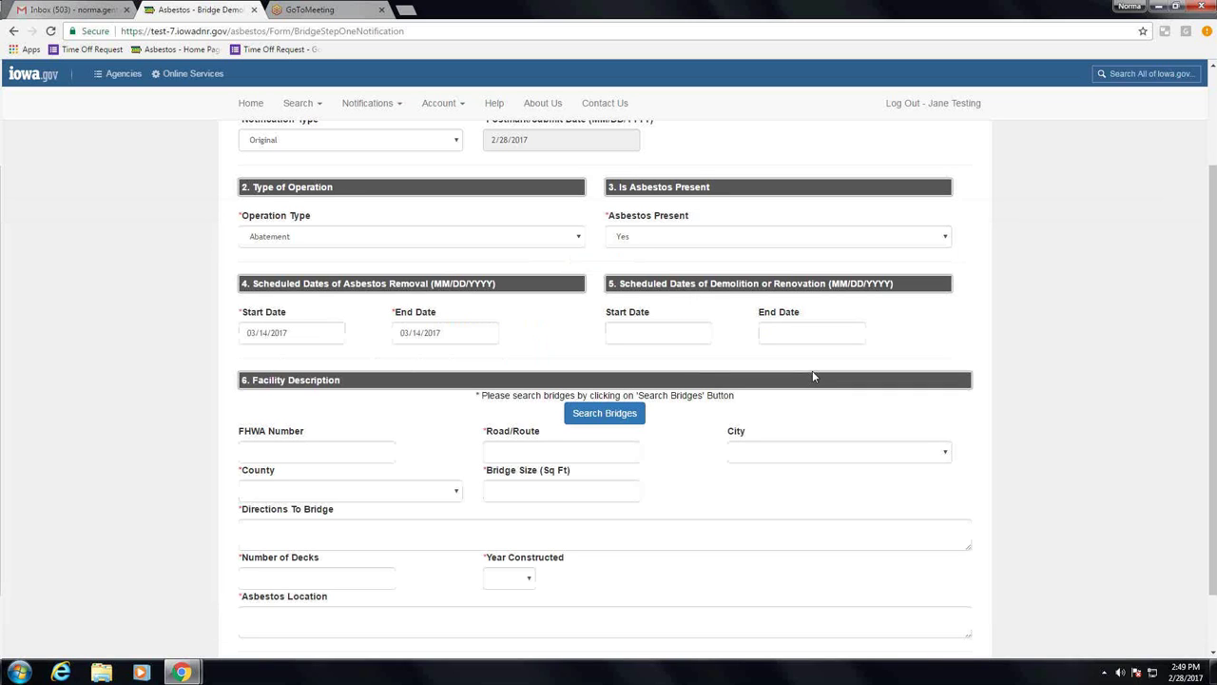
# Step: Enter FHWA Number 102500 and Road/Route County Line Rd
pyautogui.click(259, 448)
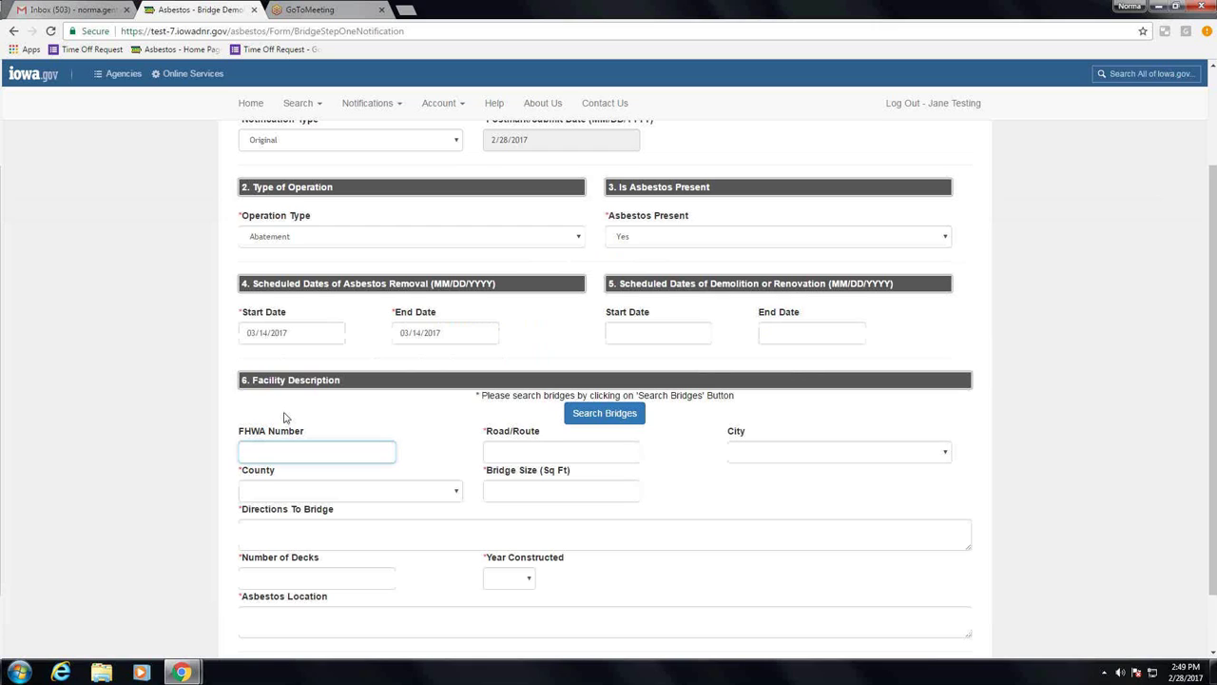
pyautogui.write('102500')
pyautogui.press('Tab')
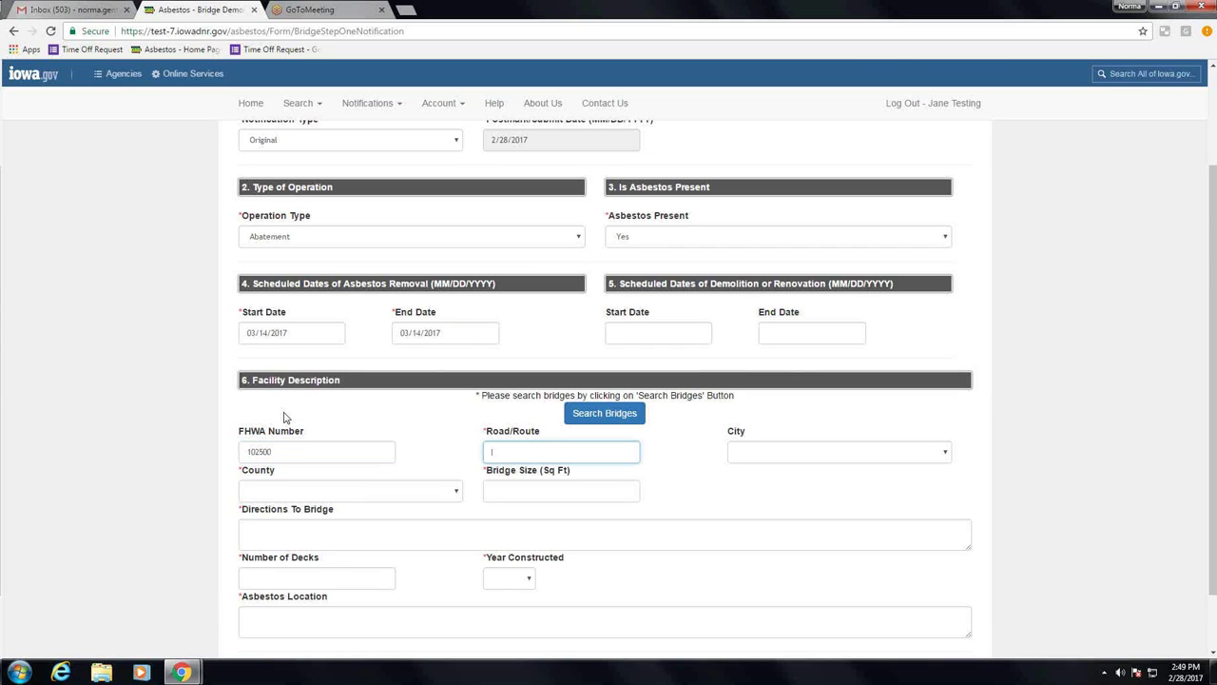
pyautogui.write('County Line Rd')
pyautogui.press('Tab')
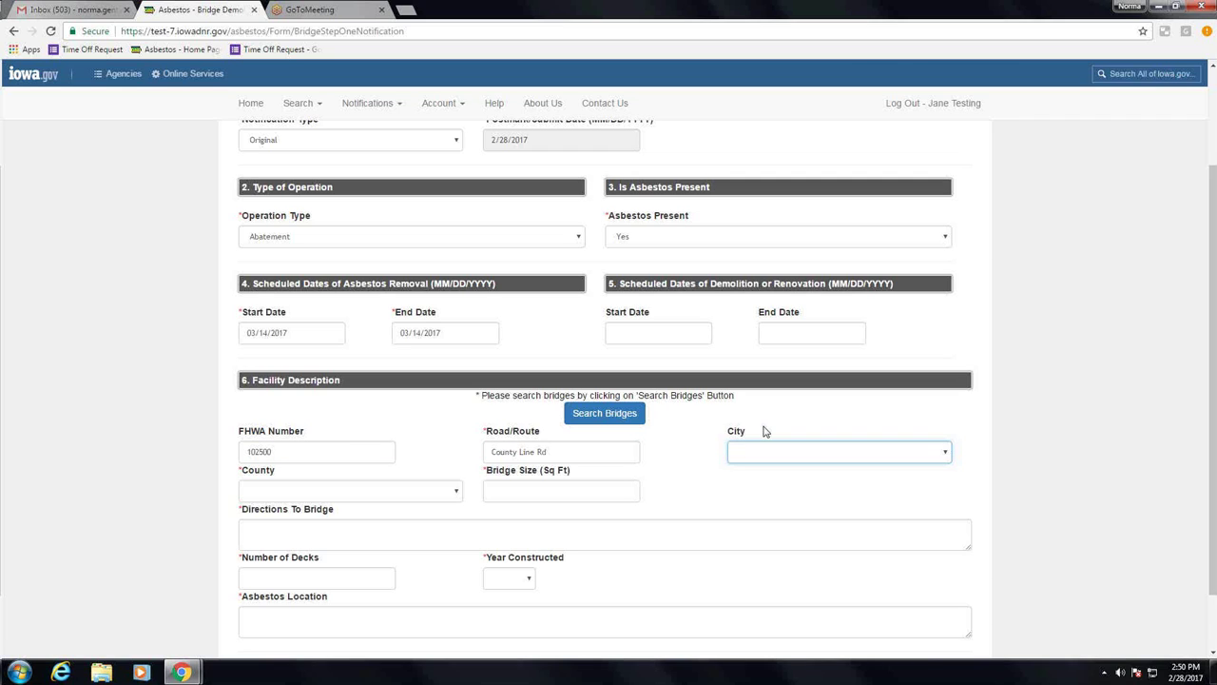
# Step: Select Polk as the county and enter a bridge size of 600
pyautogui.click(452, 497)
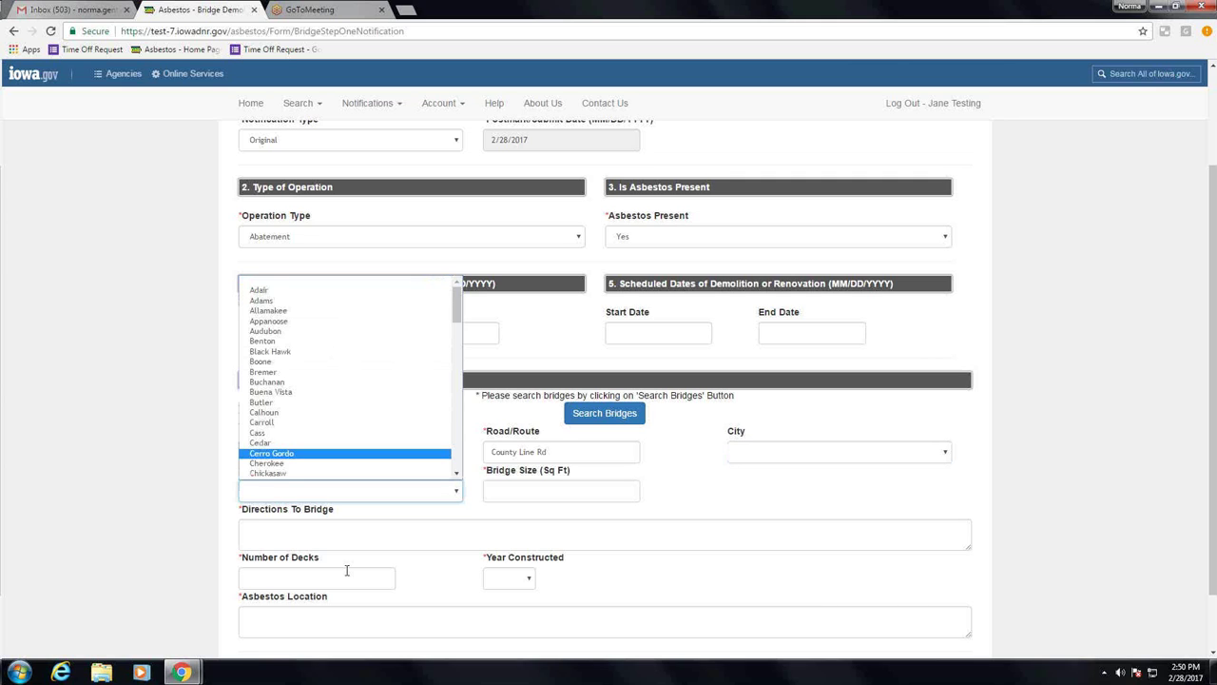
pyautogui.write('polk')
pyautogui.press('Return')
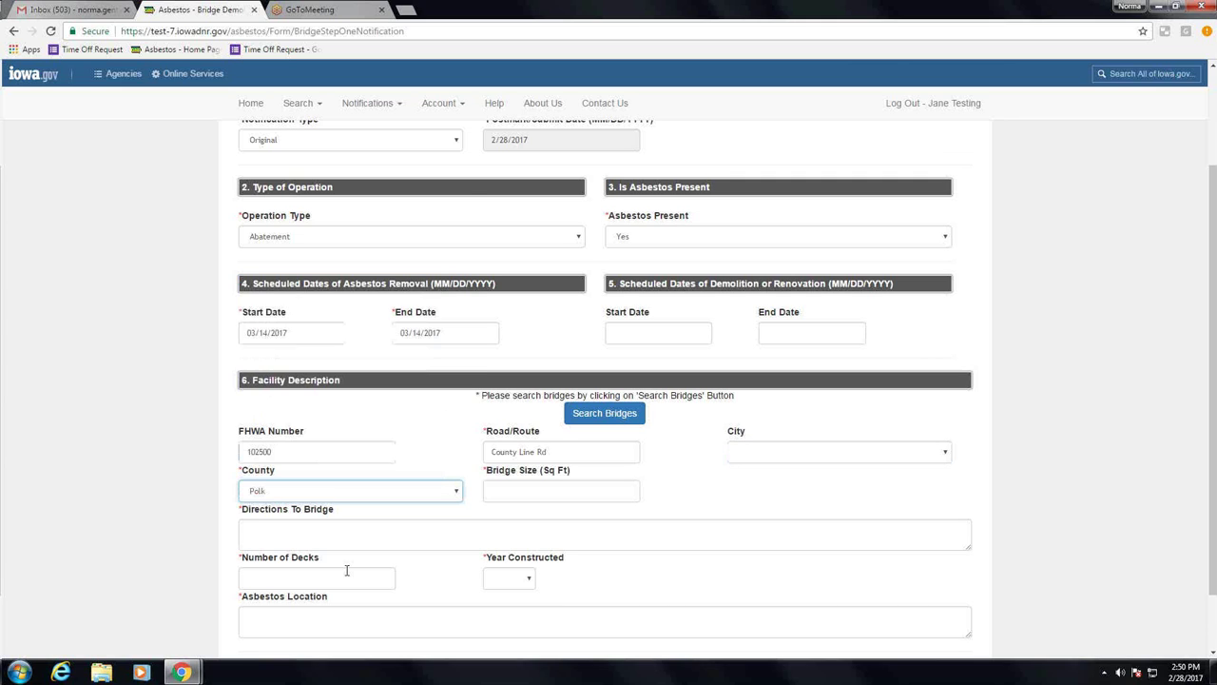
pyautogui.click(549, 493)
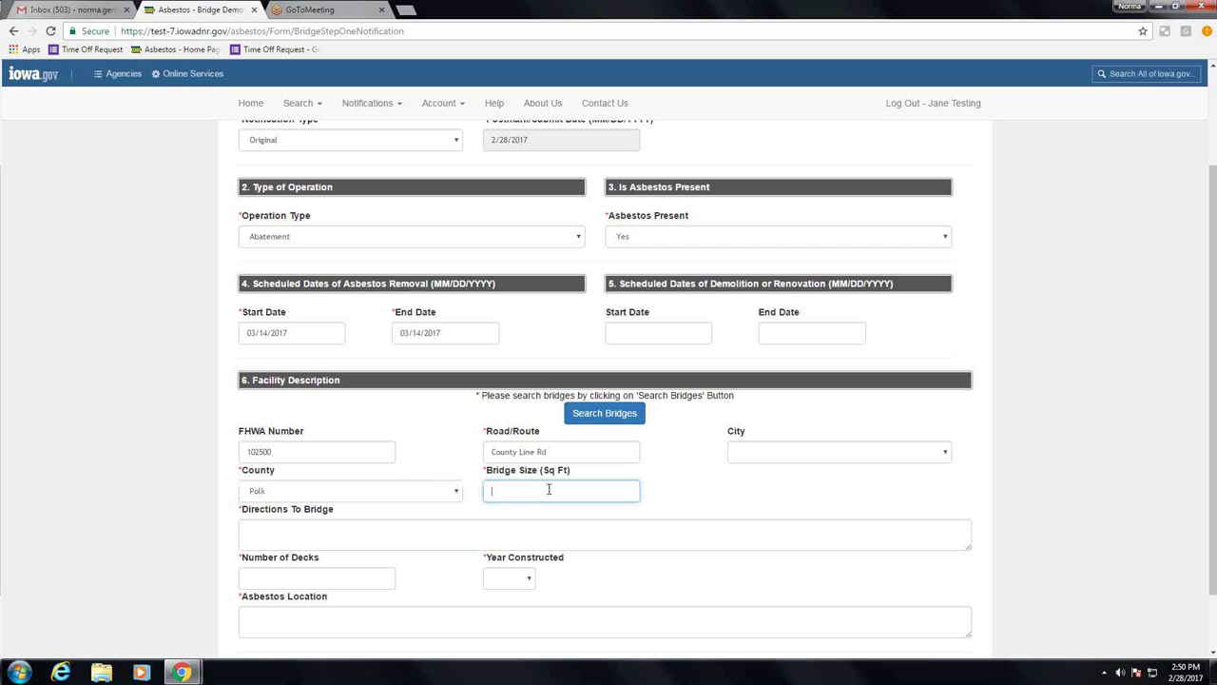
pyautogui.write('600')
pyautogui.click(398, 534)
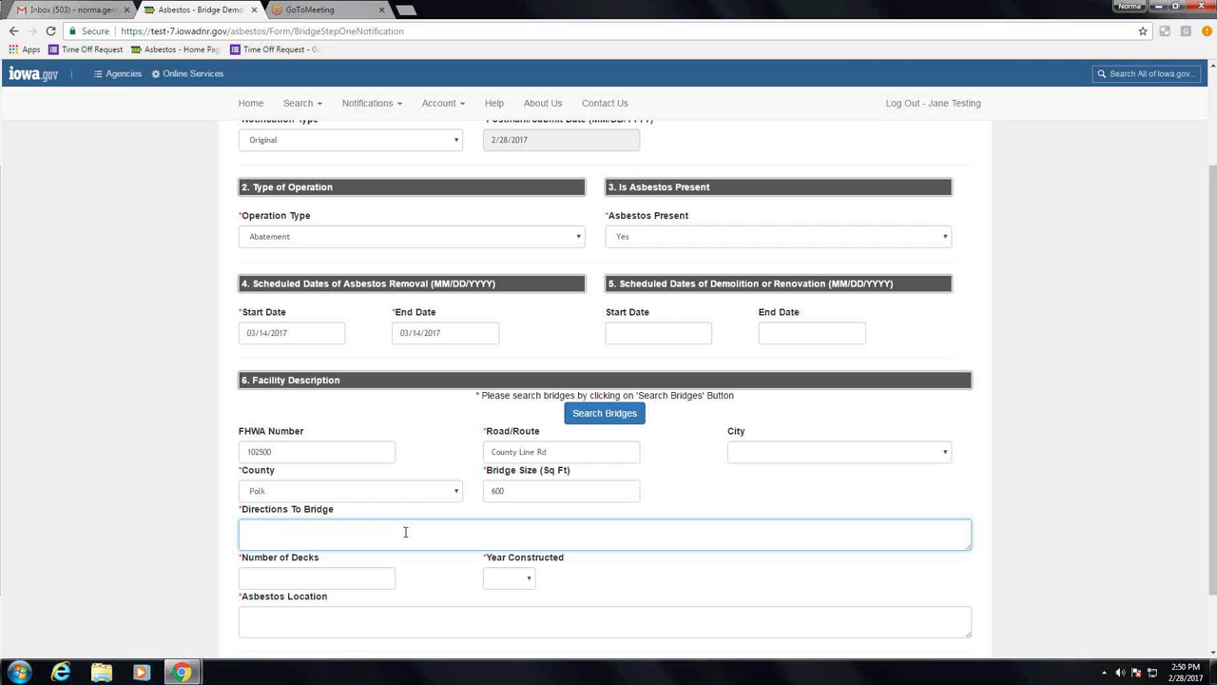
# Step: Enter directions 'go 2 miles W on SE 5th to County Line Rd head E for .5 mile'
pyautogui.write('go 2 miles W on SE 5th to County Line Rd head E for .5 miles')
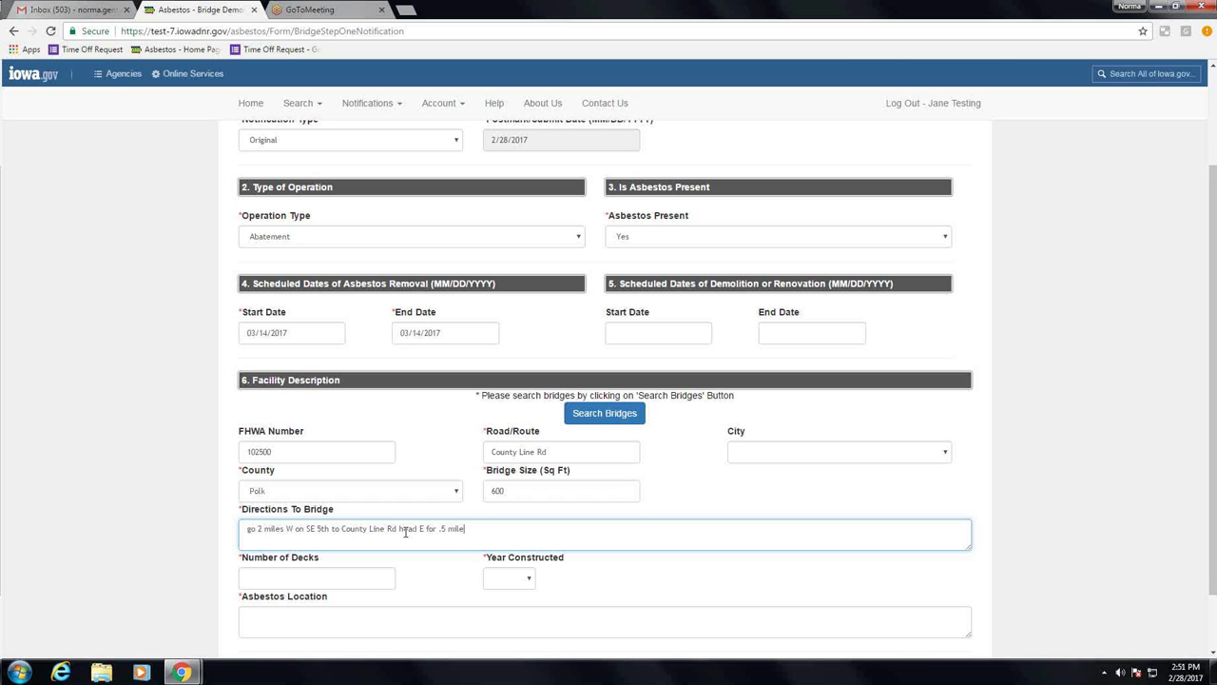
# Step: Enter 1 deck, Year Constructed 1955, asbestos location 'on railings', and save Step 1
pyautogui.click(299, 574)
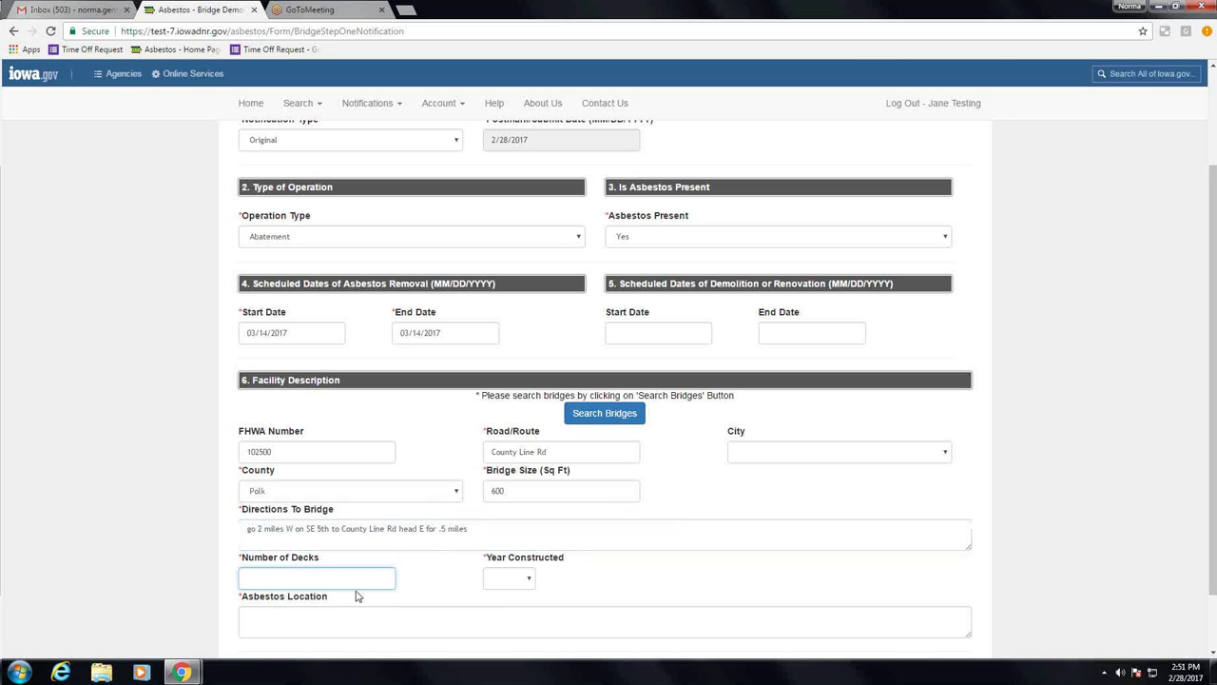
pyautogui.write('1')
pyautogui.click(518, 584)
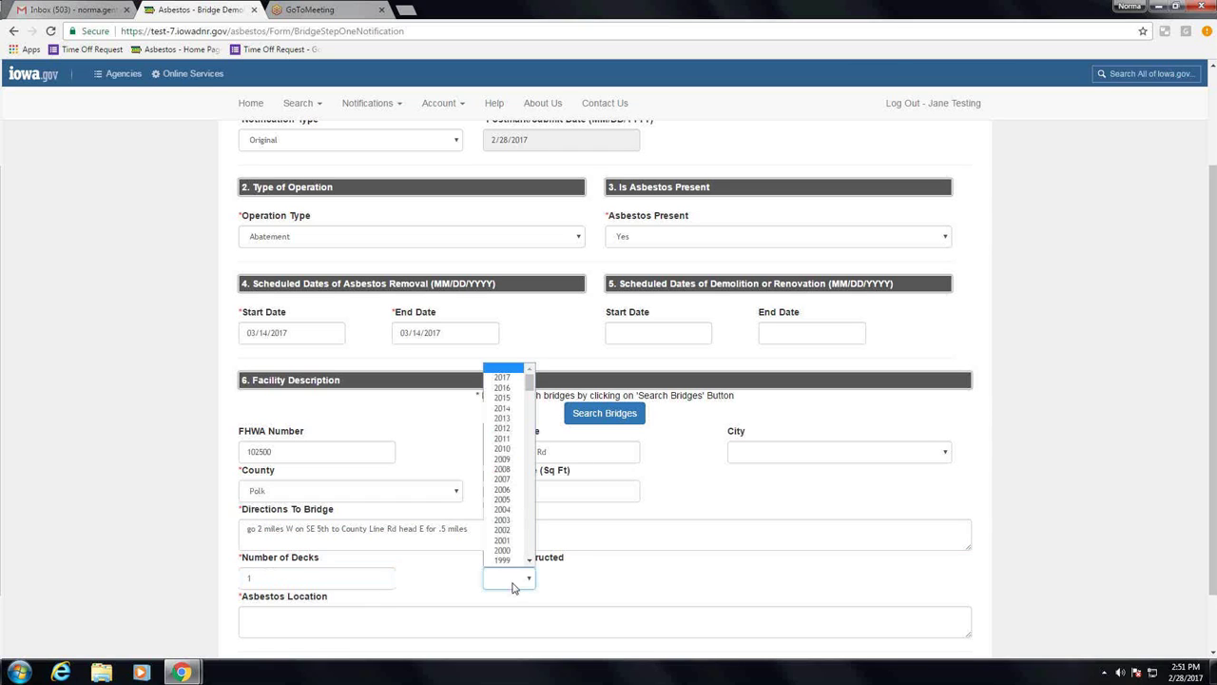
pyautogui.write('1955')
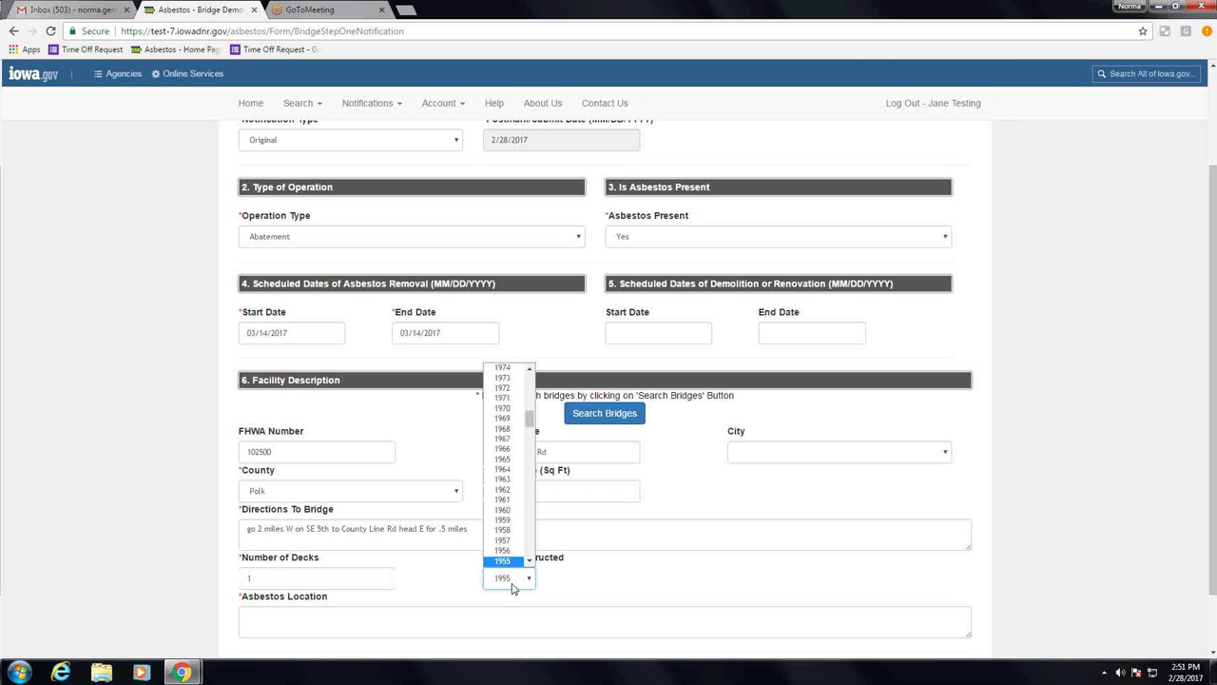
pyautogui.click(423, 634)
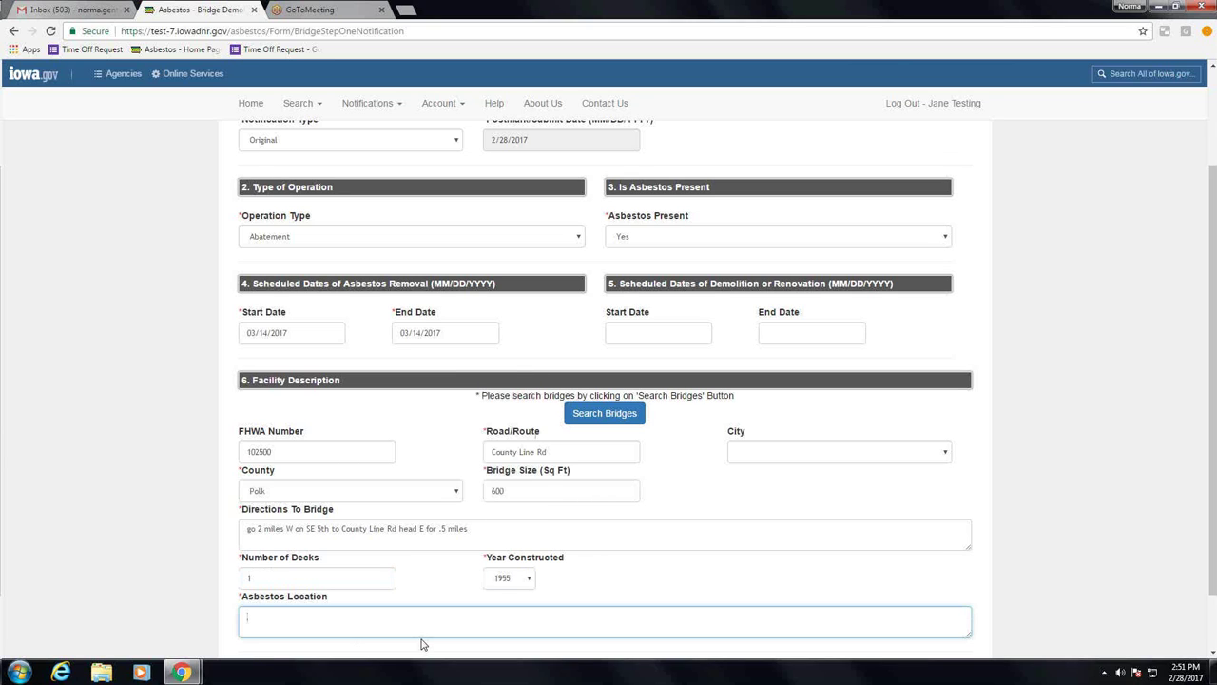
pyautogui.write('on railings')
pyautogui.scroll(-1, 712, 557)
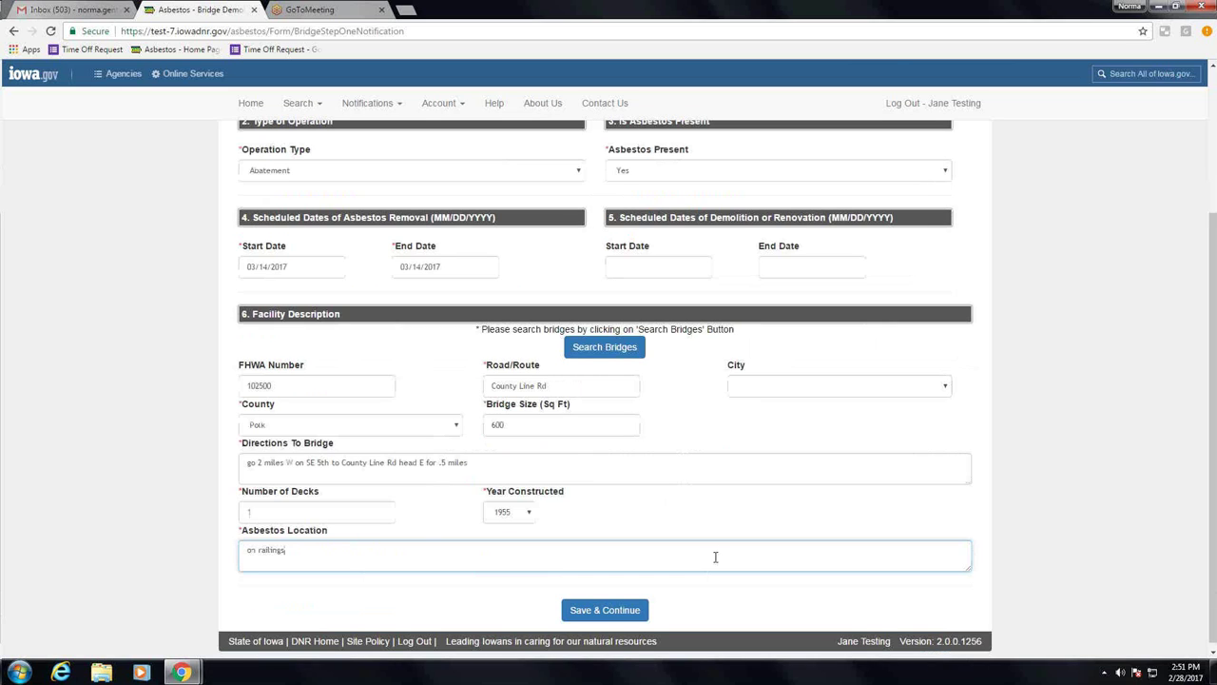
pyautogui.click(595, 613)
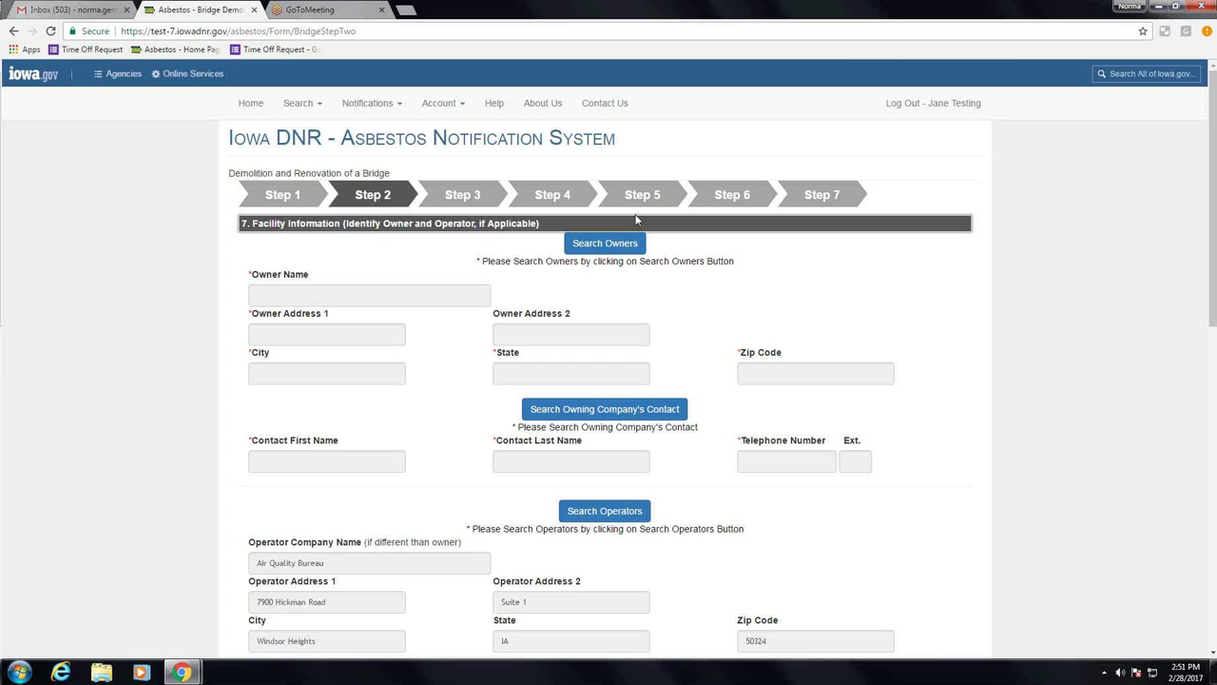
# Step: Search owners for 'polk county' and select Board of Supervisors of Polk County (40478)
pyautogui.click(628, 242)
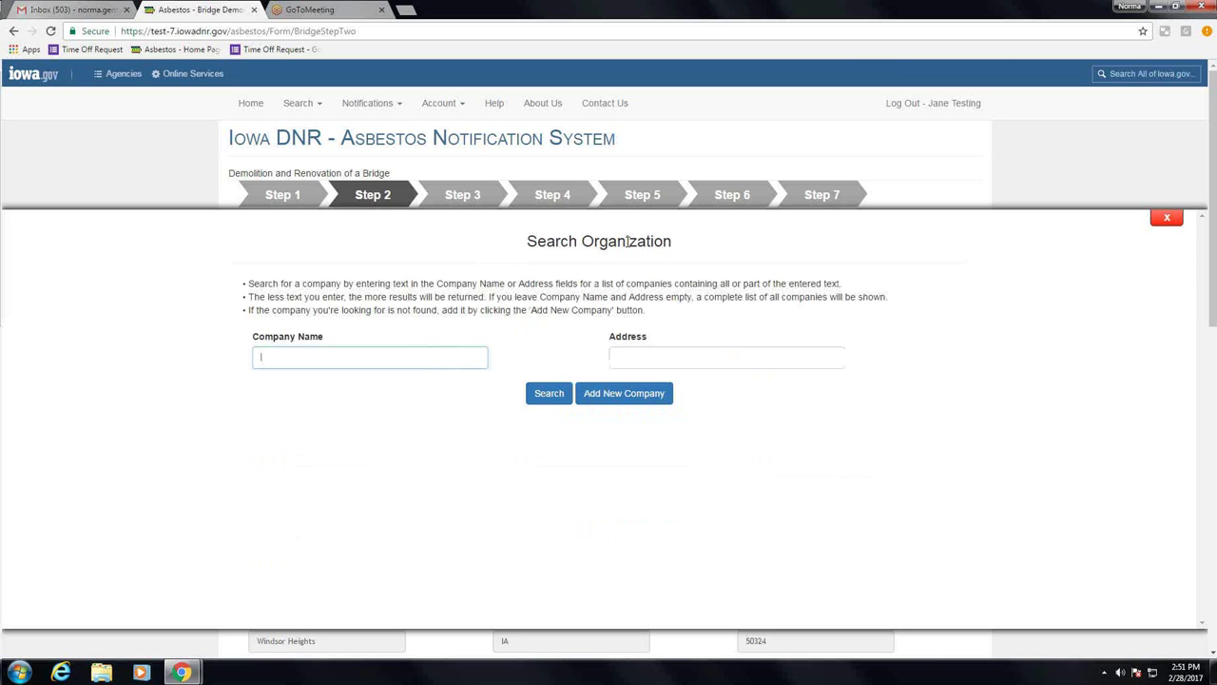
pyautogui.write('pl')
pyautogui.write('olk county')
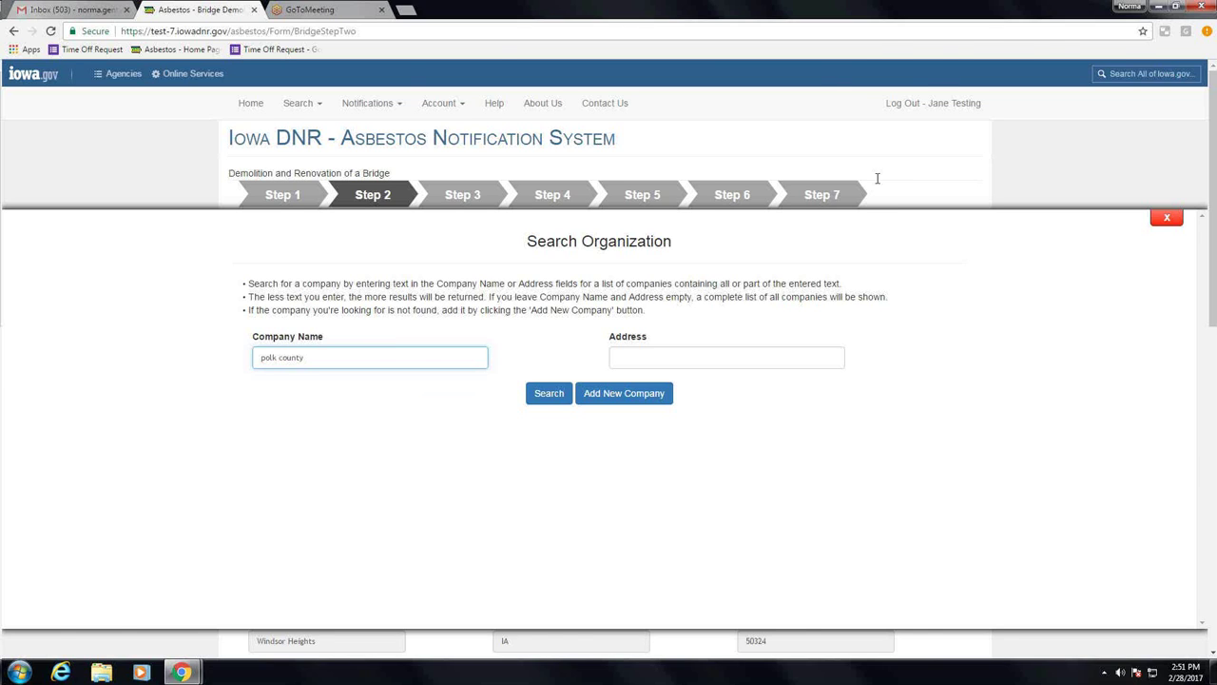
pyautogui.press('F12')
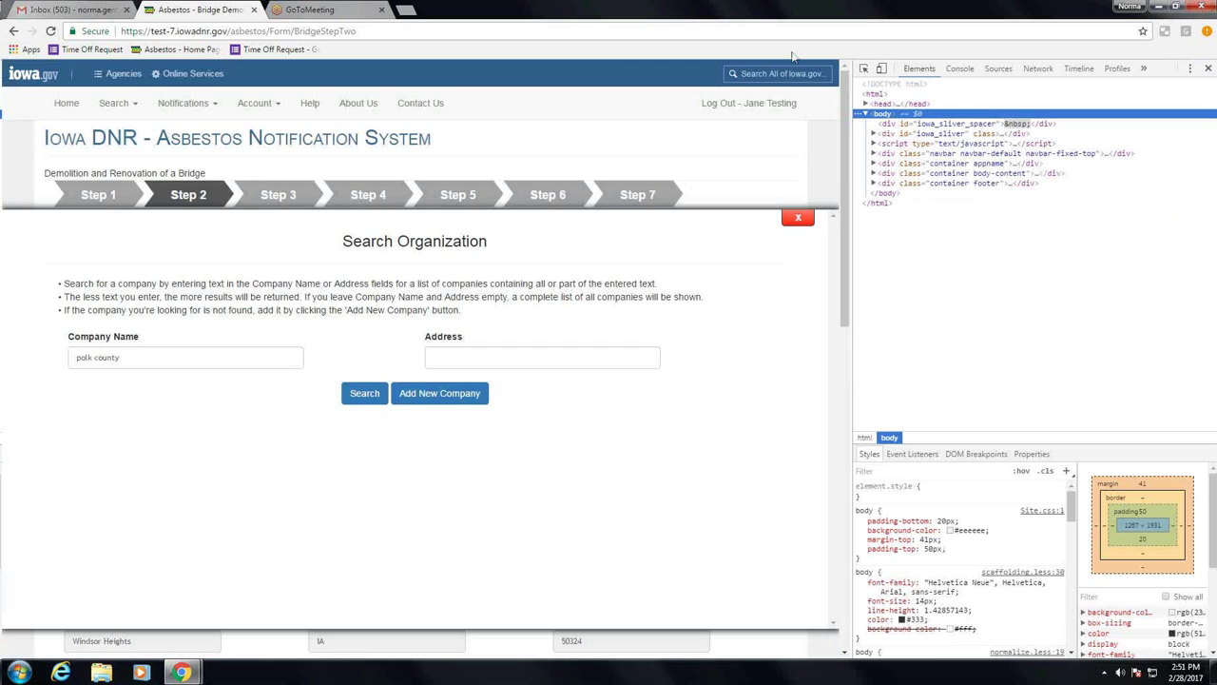
pyautogui.click(1208, 68)
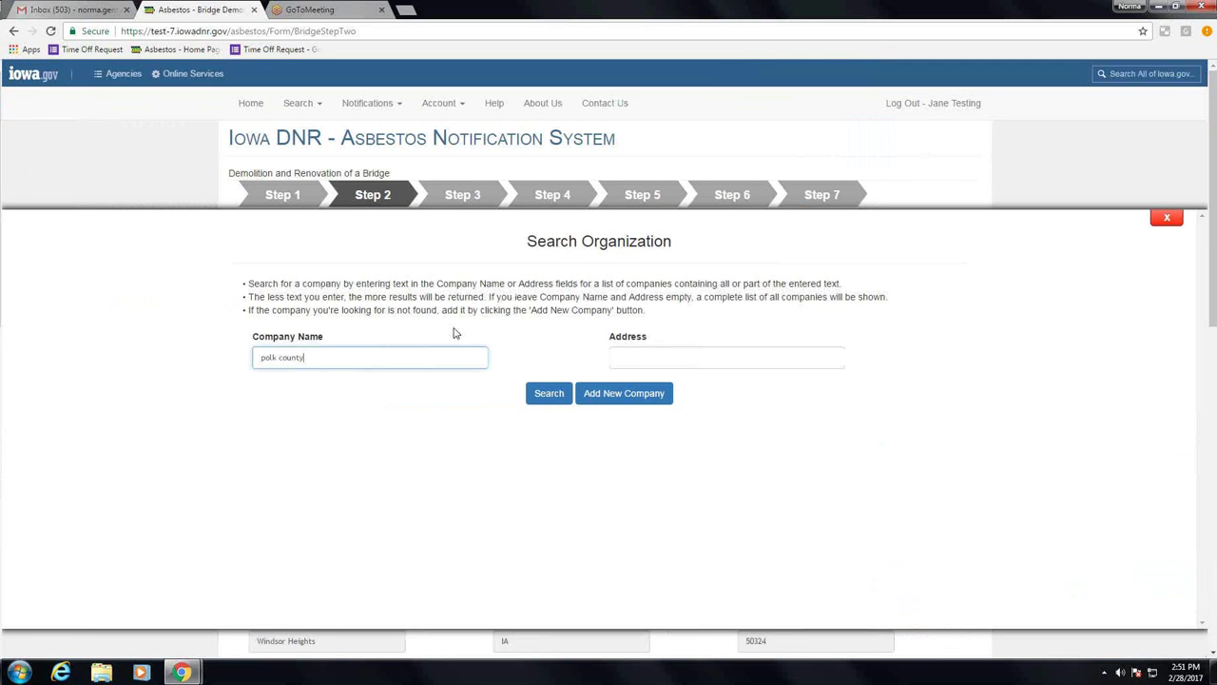
pyautogui.press('BackSpace')
pyautogui.press('BackSpace')
pyautogui.press('BackSpace')
pyautogui.press('BackSpace')
pyautogui.press('BackSpace')
pyautogui.press('BackSpace')
pyautogui.press('BackSpace')
pyautogui.press('BackSpace')
pyautogui.press('BackSpace')
pyautogui.write('lk county')
pyautogui.click(549, 394)
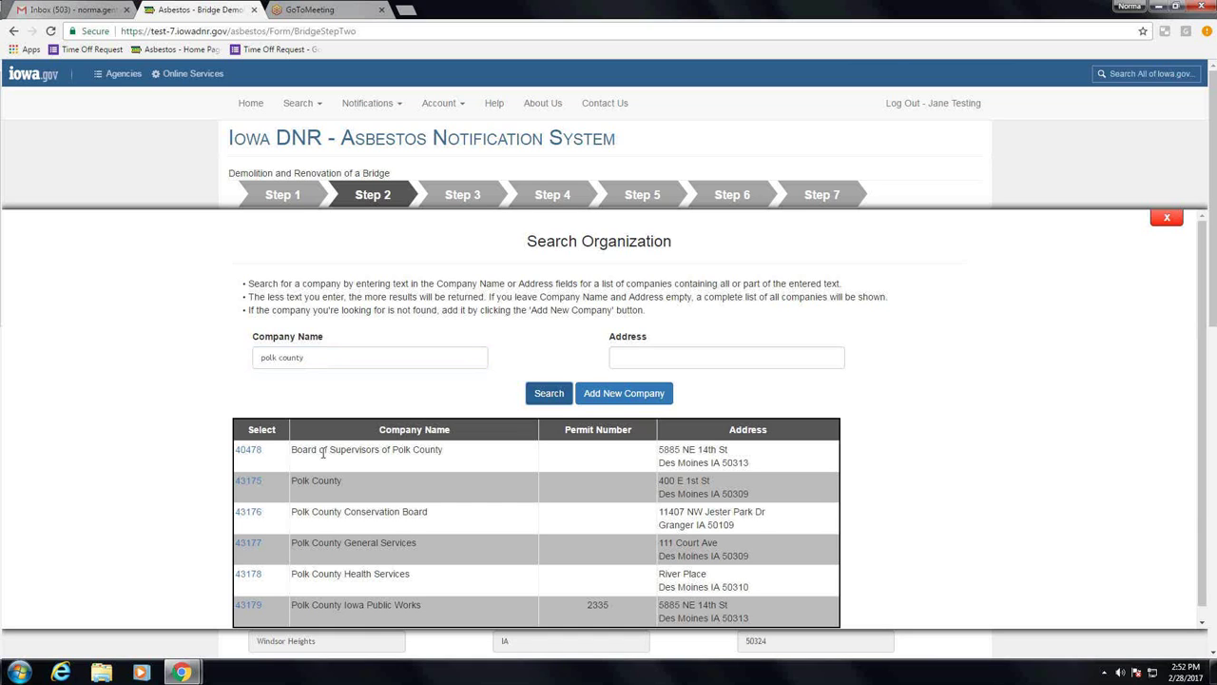
pyautogui.click(243, 450)
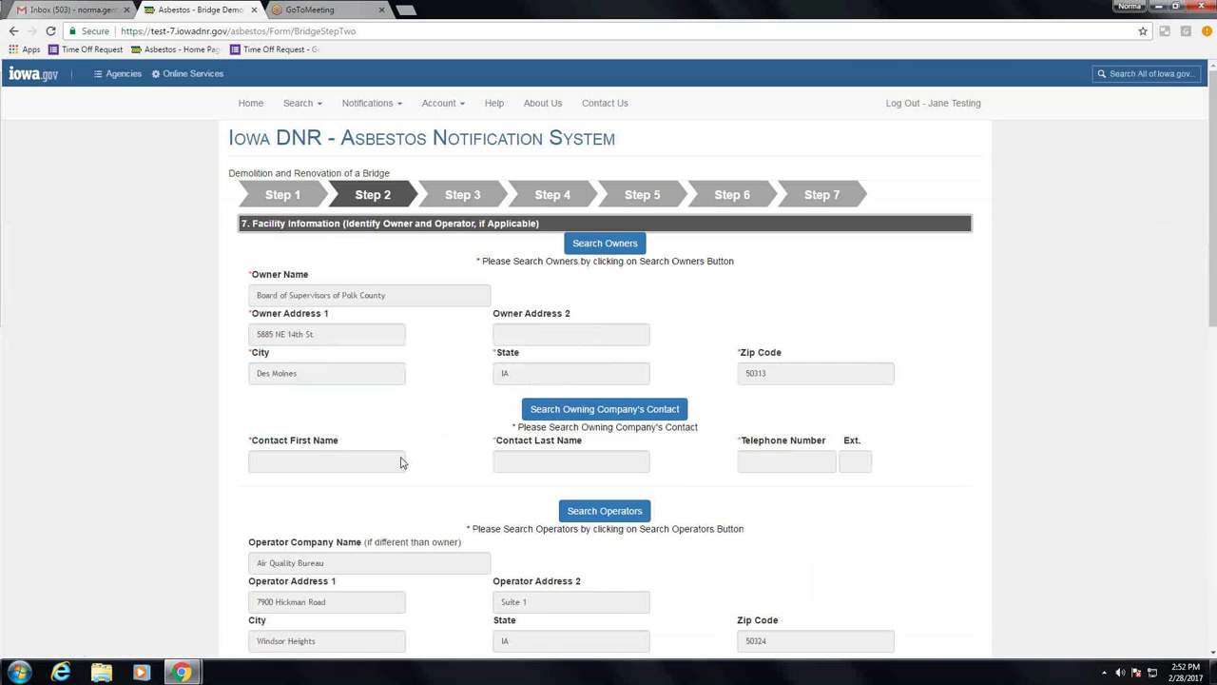
# Step: Add and save a new owning-company contact with first name, last name and telephone number
pyautogui.click(596, 418)
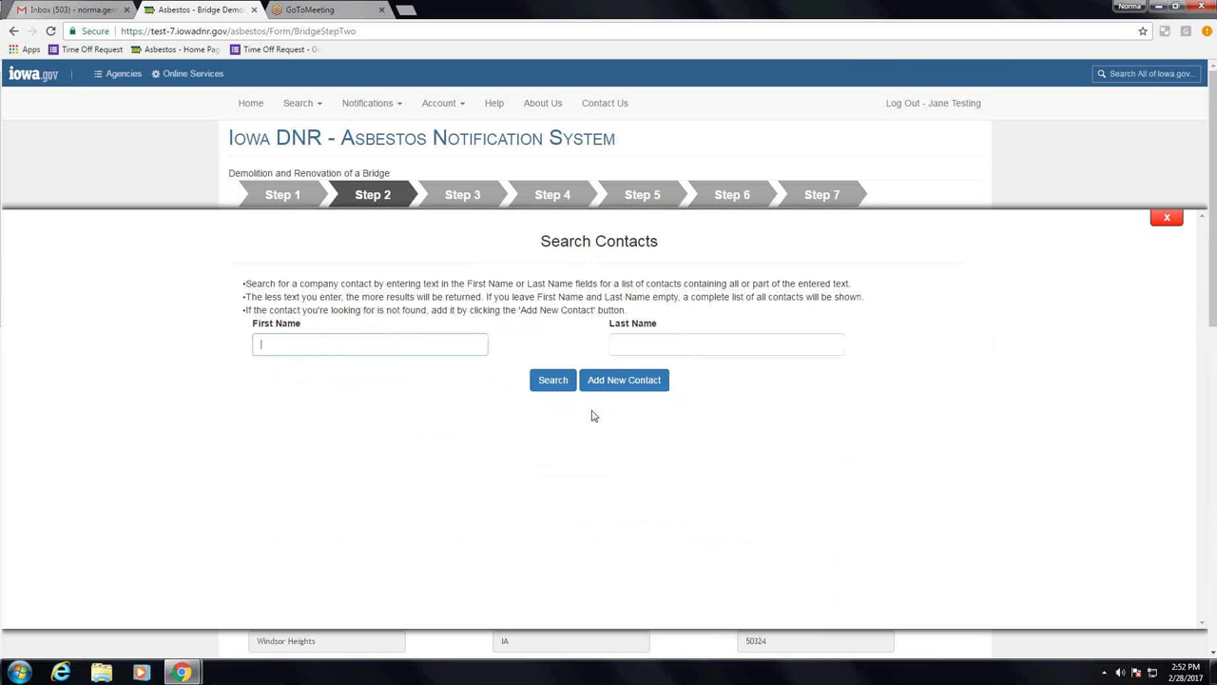
pyautogui.click(548, 382)
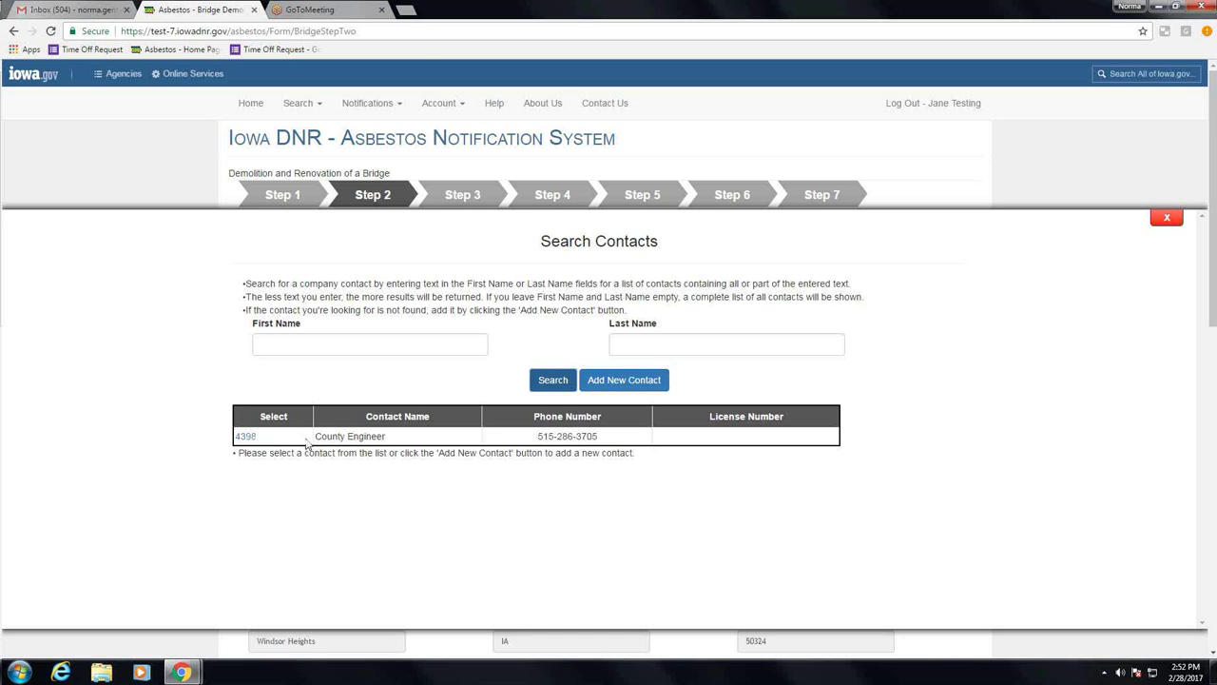
pyautogui.click(624, 382)
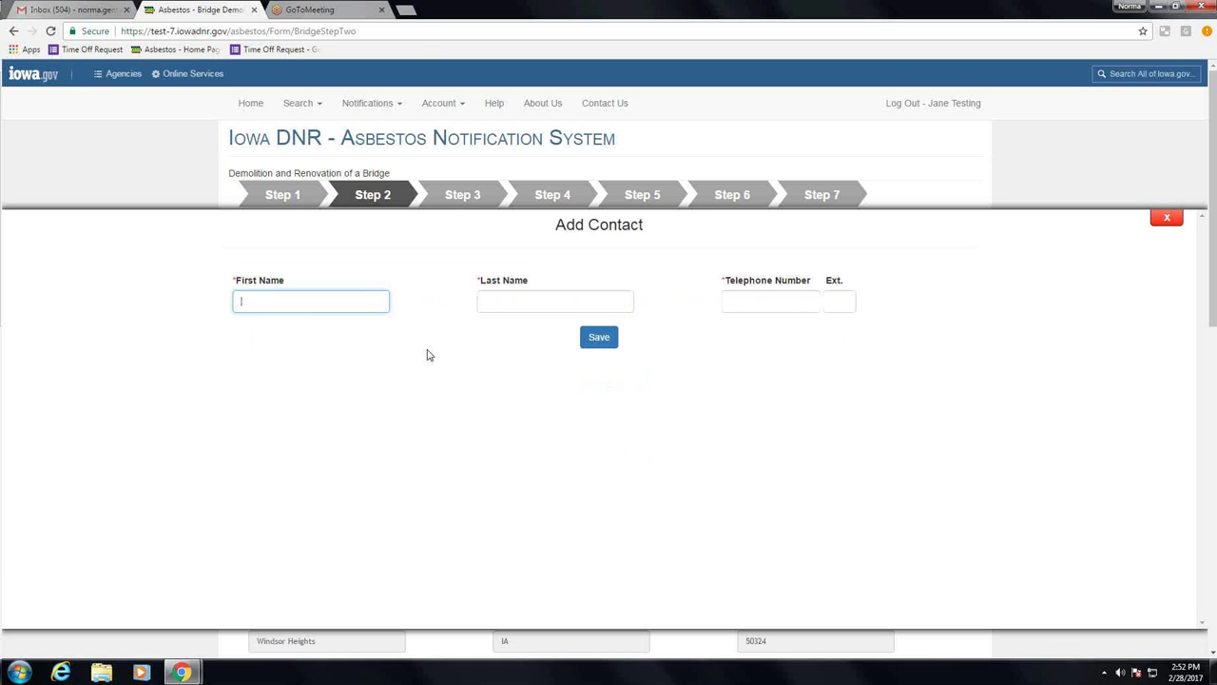
pyautogui.write('John')
pyautogui.press('Tab')
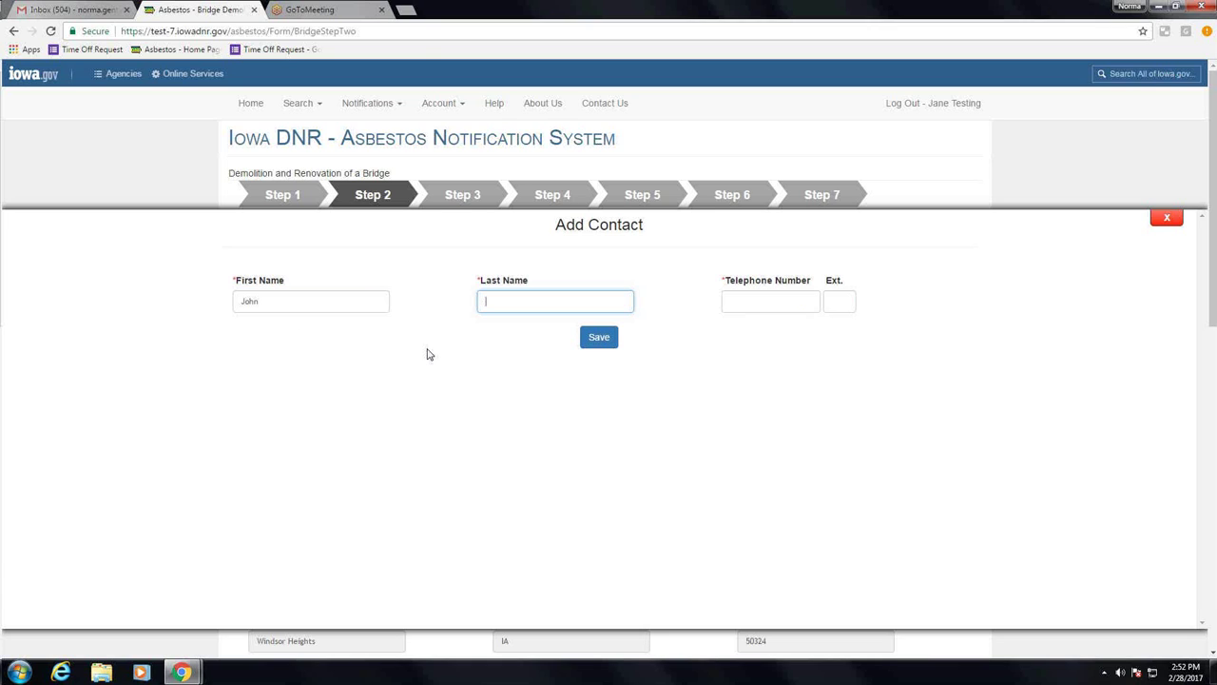
pyautogui.write('Jon')
pyautogui.write('es')
pyautogui.press('Tab')
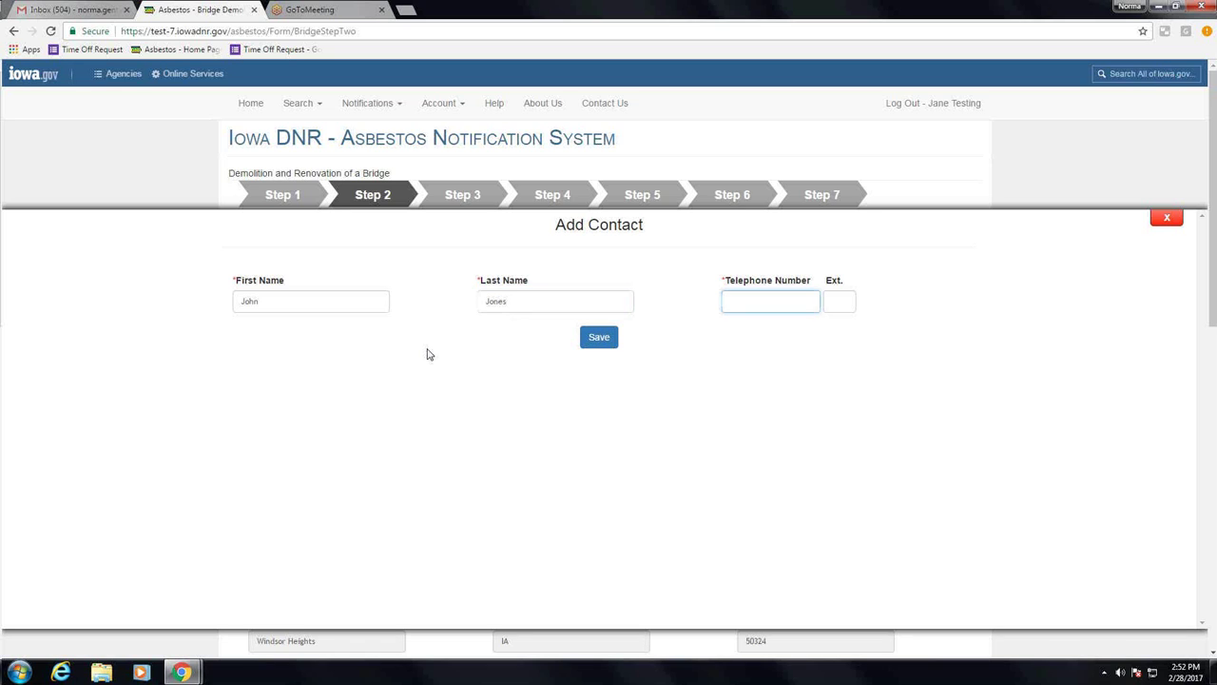
pyautogui.write('515-555-5555')
pyautogui.click(597, 345)
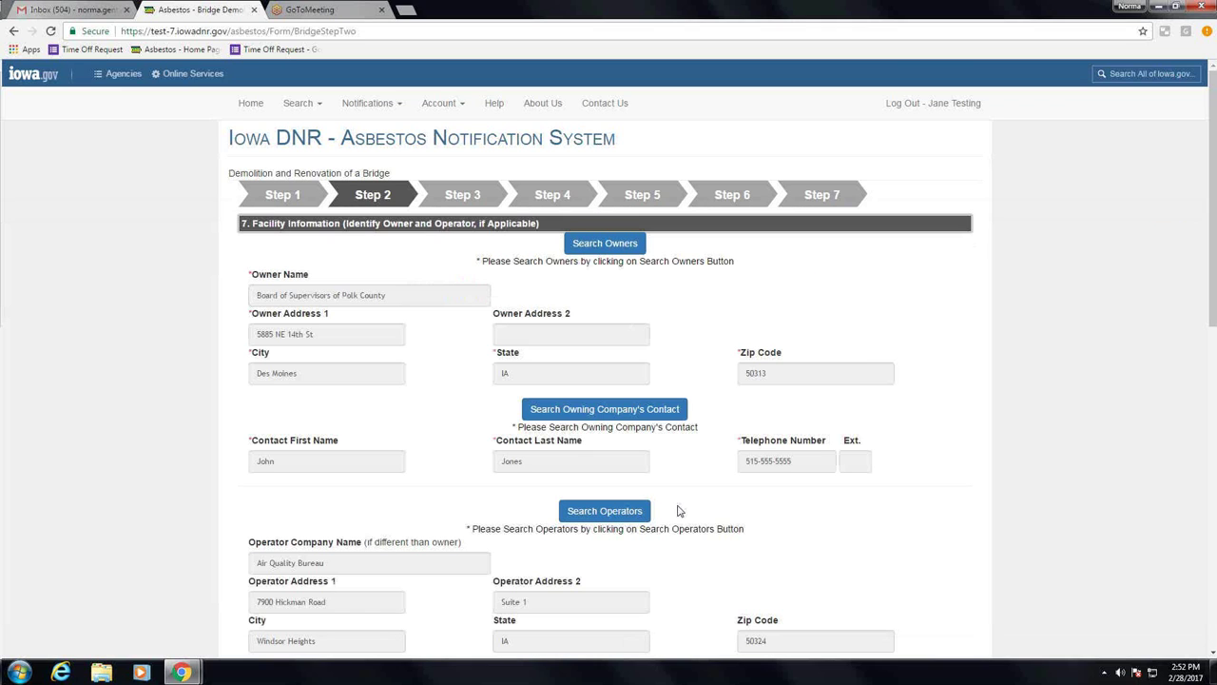
# Step: Copy the operator's details into the Asbestos Abatement Contractor section and save Step 2
pyautogui.scroll(-2, 680, 511)
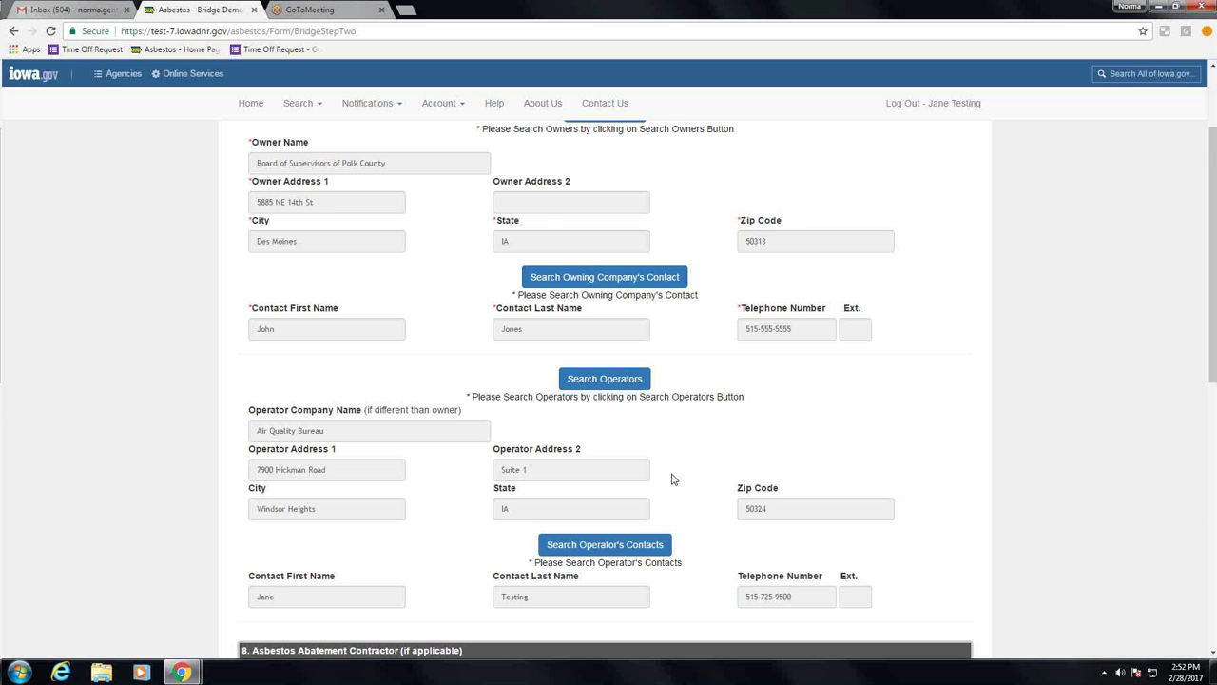
pyautogui.scroll(-1, 675, 470)
pyautogui.scroll(-3, 679, 468)
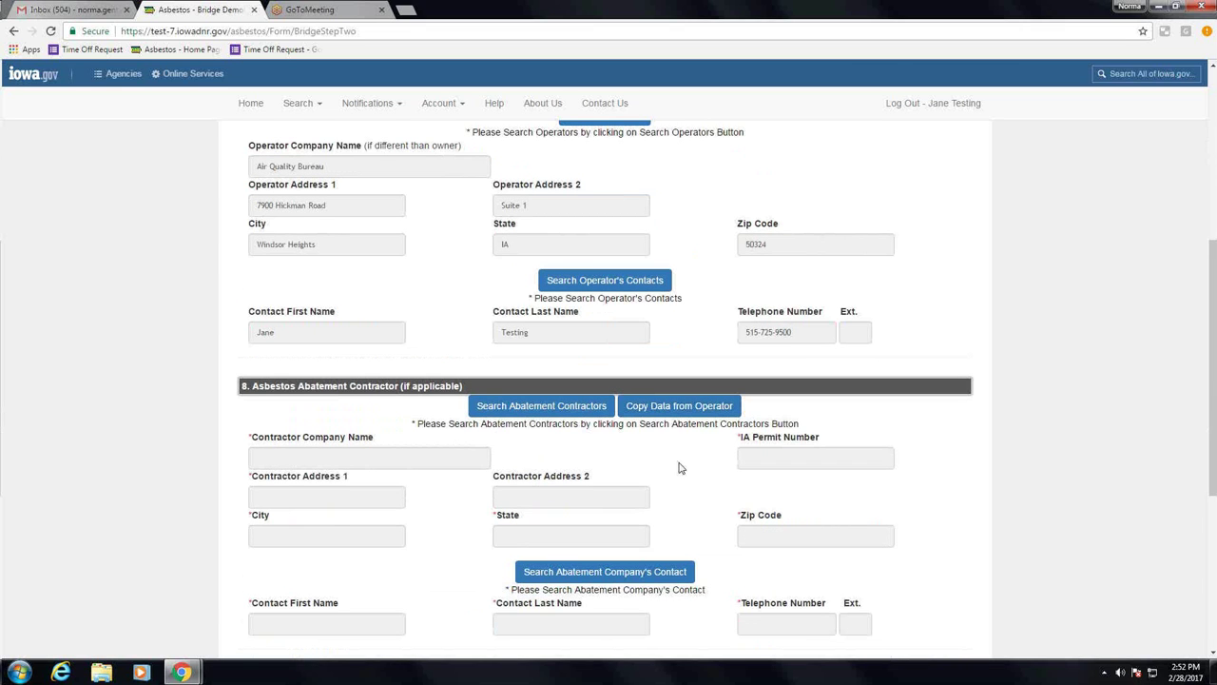
pyautogui.scroll(-2, 679, 468)
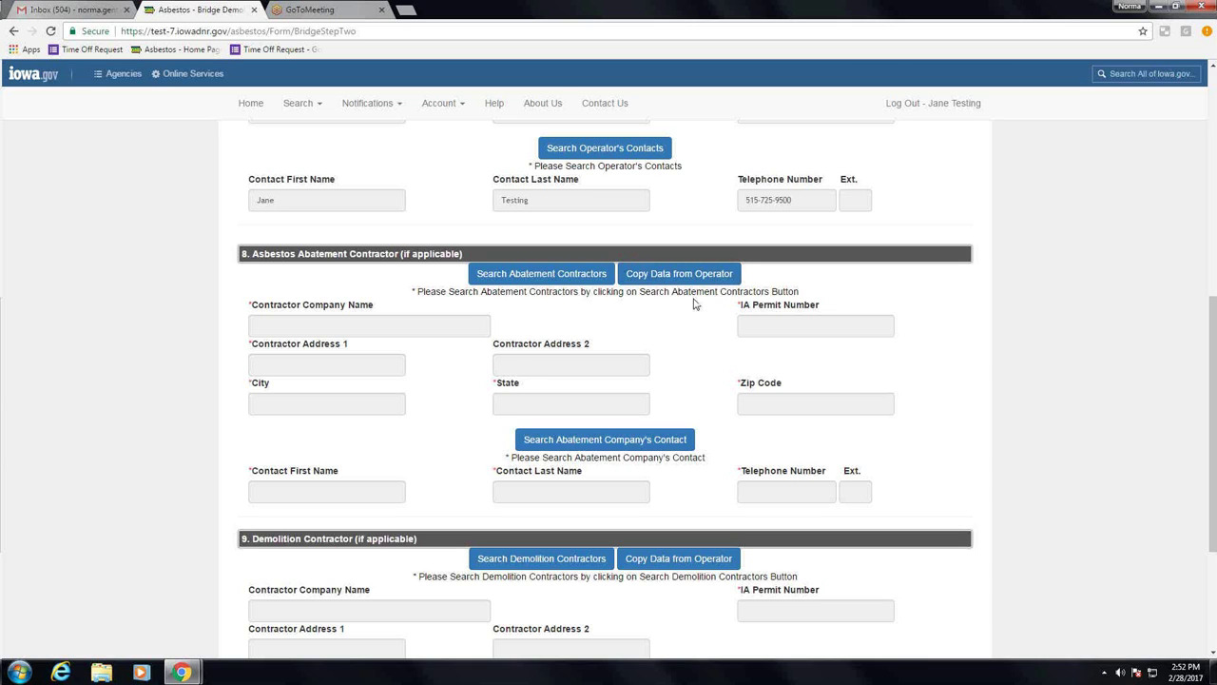
pyautogui.click(687, 281)
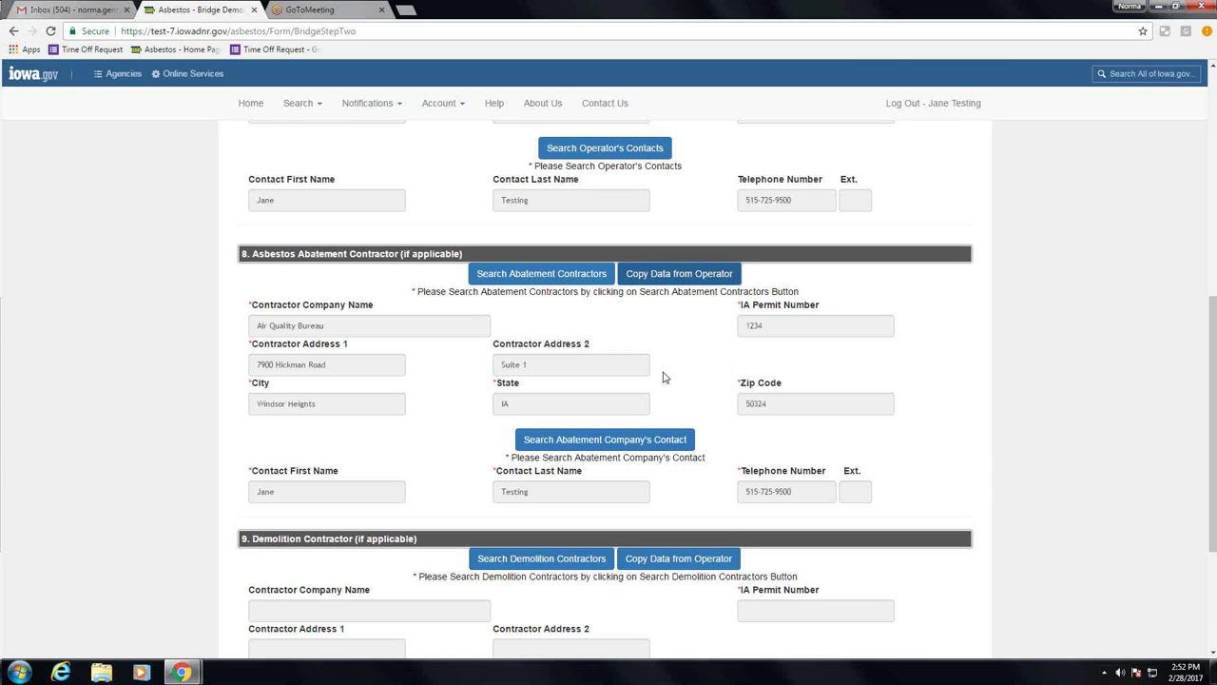
pyautogui.scroll(-3, 773, 443)
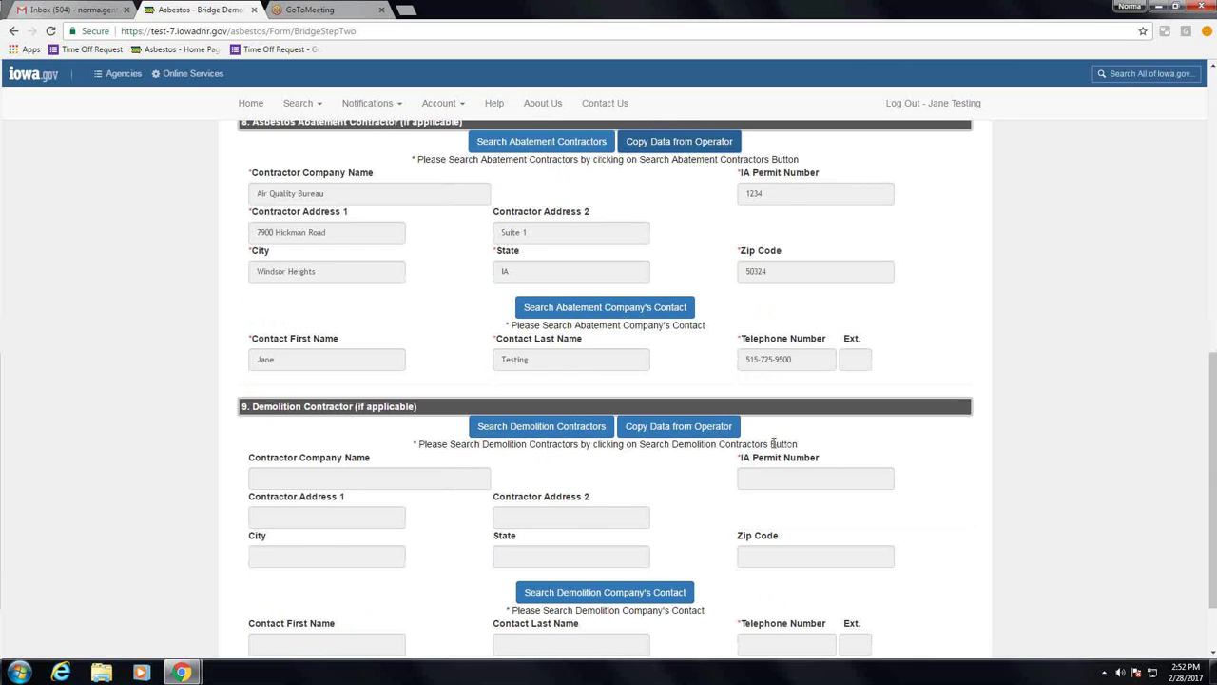
pyautogui.scroll(-2, 774, 443)
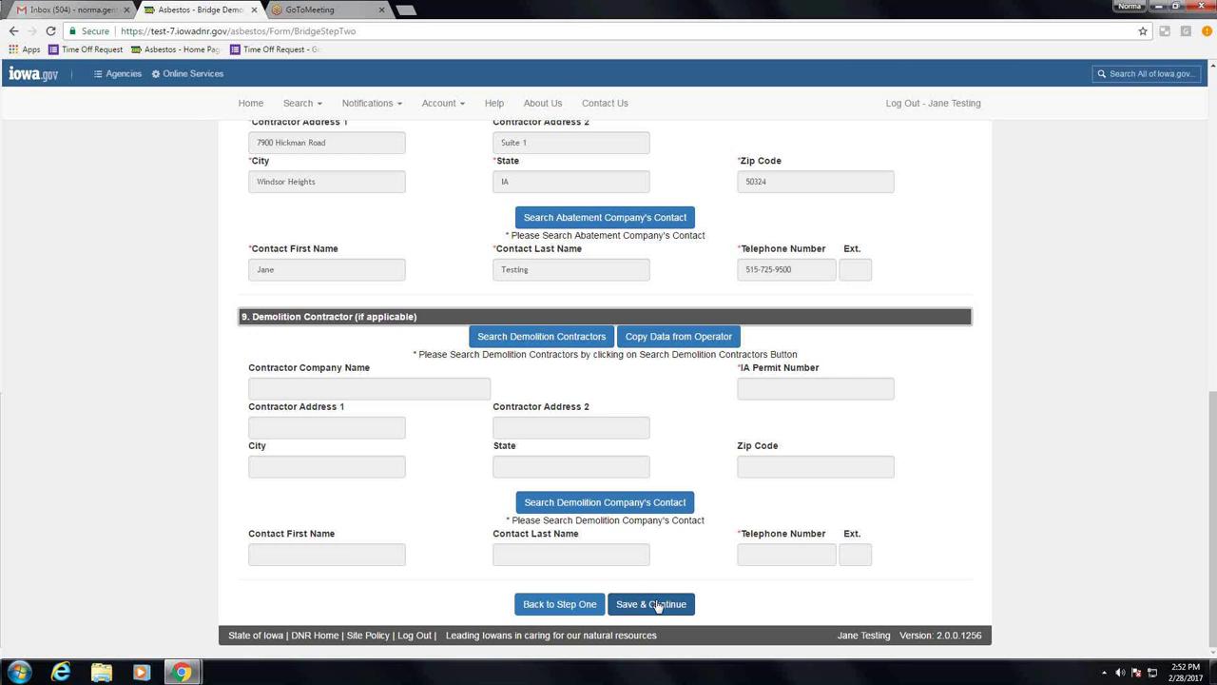
pyautogui.click(658, 606)
# Step: Enter 165 sq ft as the RACM total surface area
pyautogui.click(463, 263)
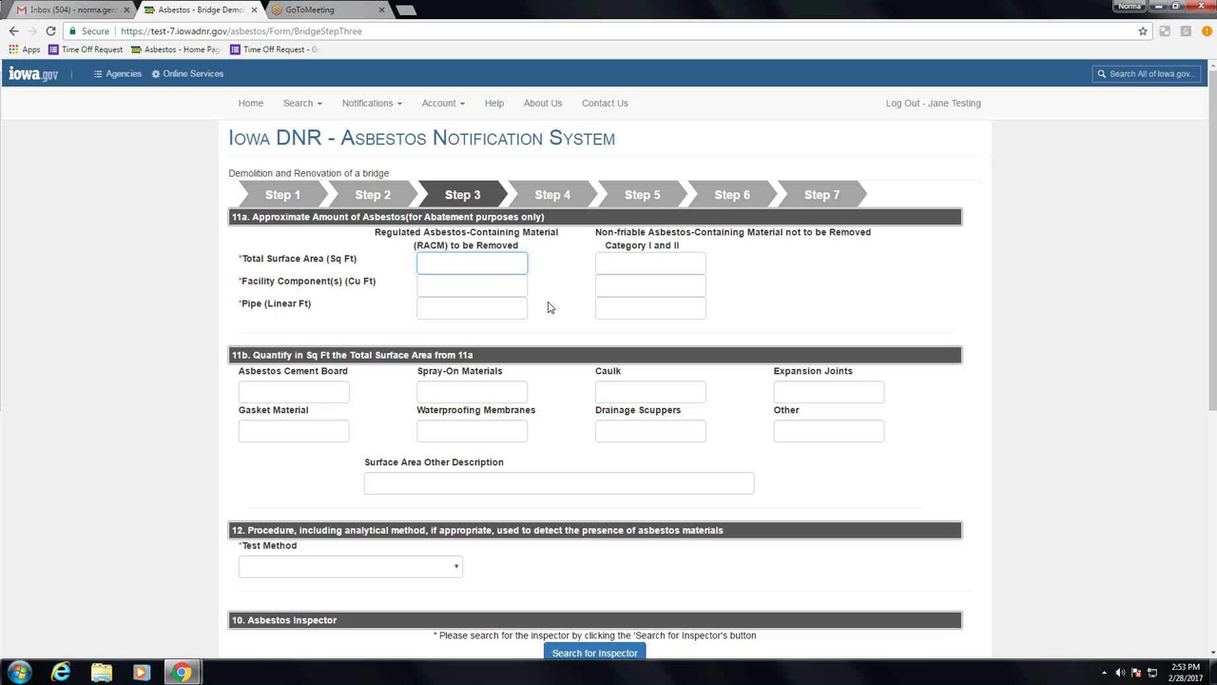
pyautogui.write('160')
pyautogui.press('BackSpace')
pyautogui.write('5')
pyautogui.scroll(-1, 561, 298)
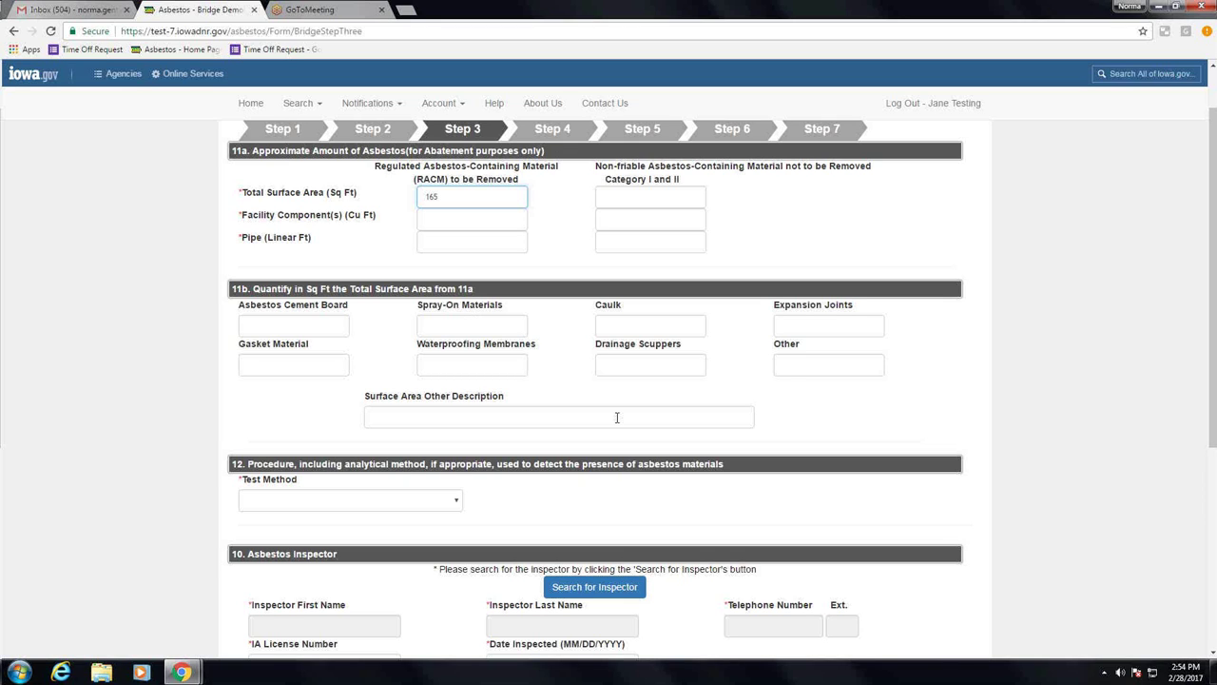
# Step: Enter 100 sq ft Spray-On and 65 sq ft Other, described as 'tar on footings'
pyautogui.click(451, 326)
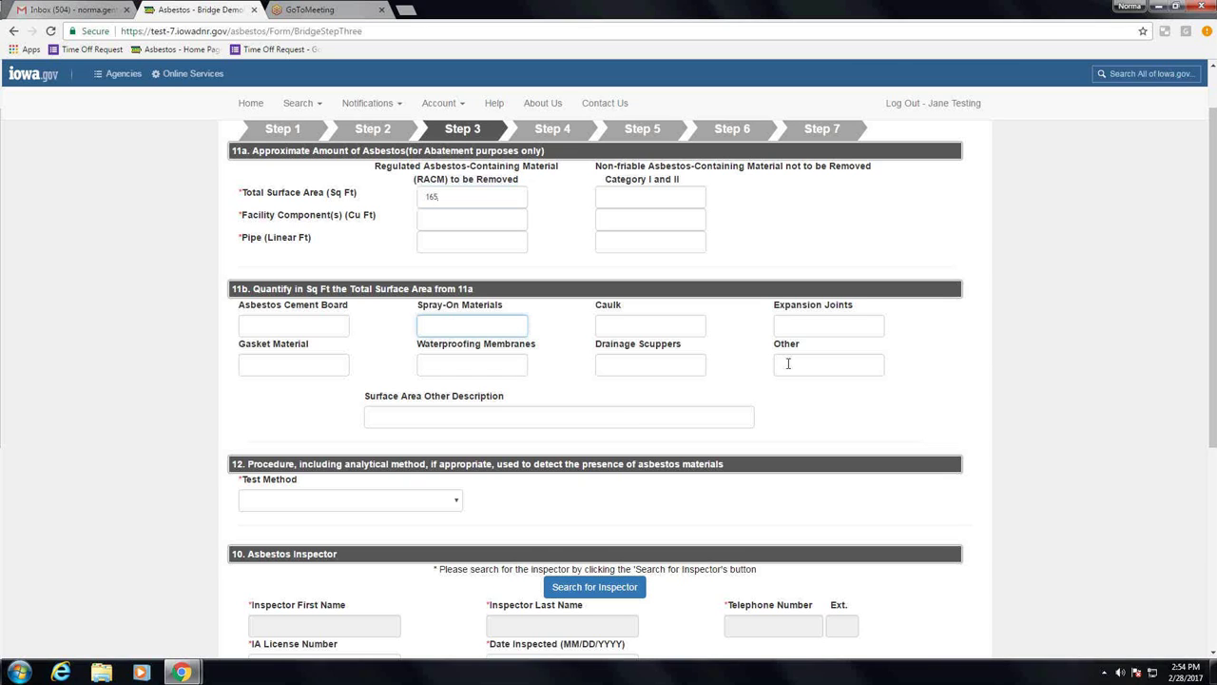
pyautogui.write('100')
pyautogui.click(801, 370)
pyautogui.write('65')
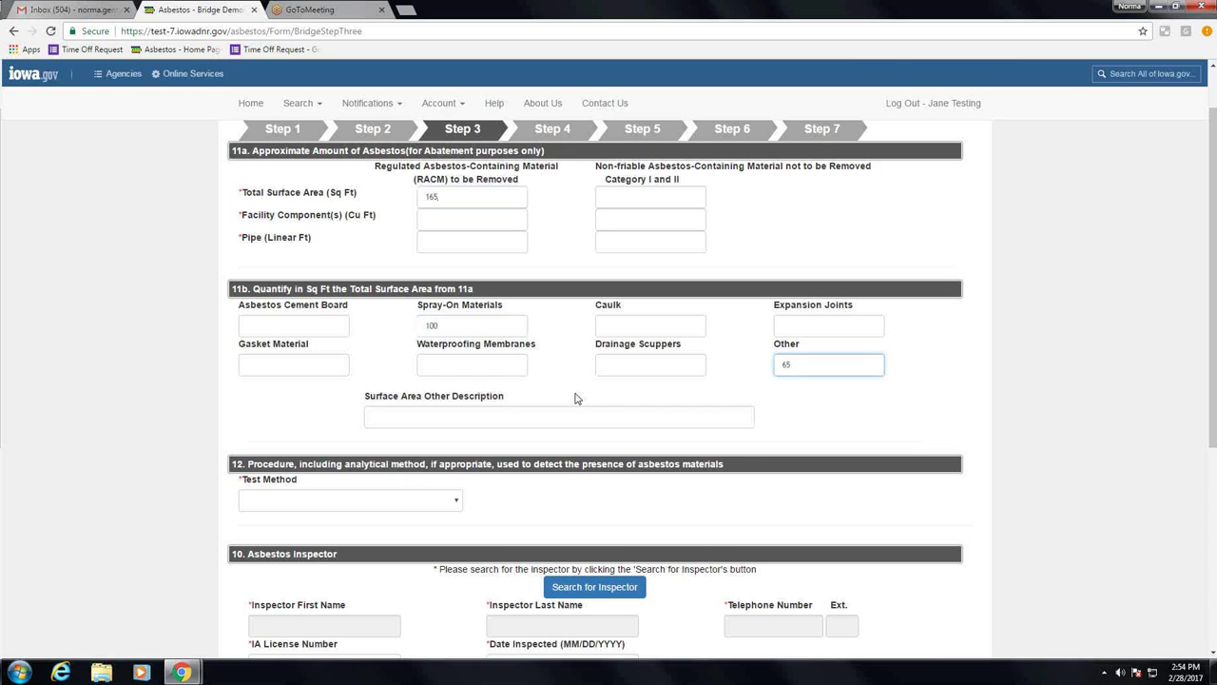
pyautogui.click(469, 416)
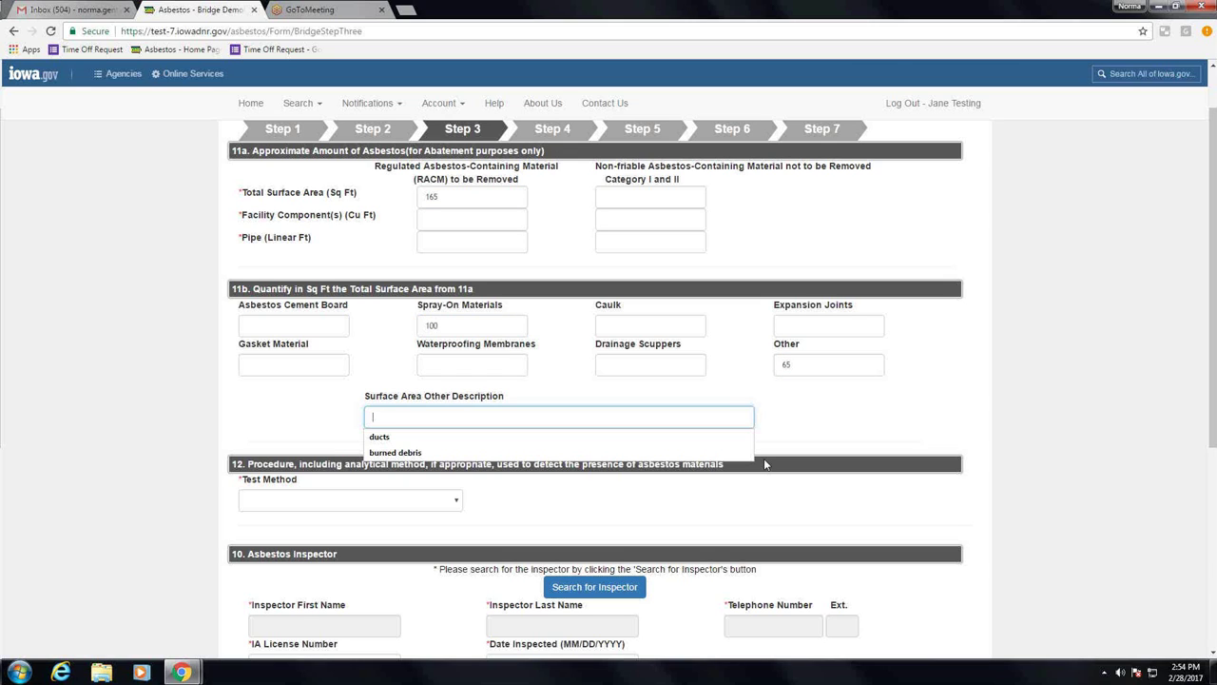
pyautogui.write('tloo')
pyautogui.press('BackSpace')
pyautogui.press('BackSpace')
pyautogui.press('BackSpace')
pyautogui.press('BackSpace')
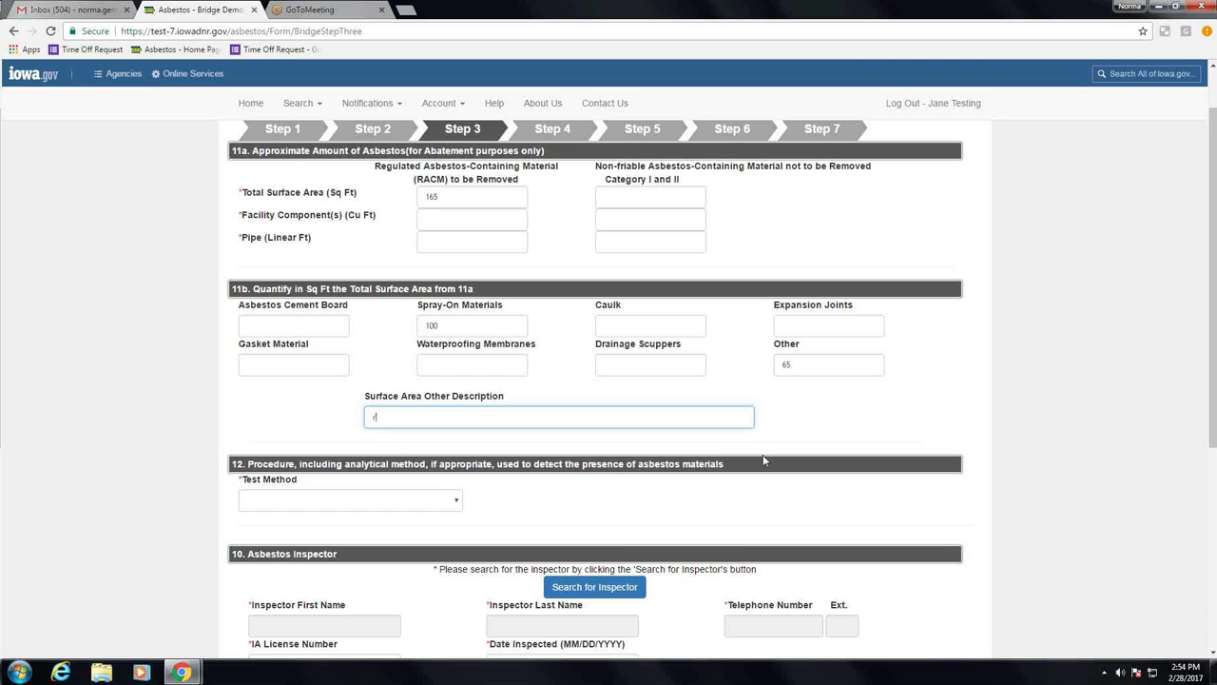
pyautogui.write('ar on footings')
# Step: Choose Polar Light Microscopy as the Step 3 test method, after briefly trying Assumed Asbestos
pyautogui.click(455, 502)
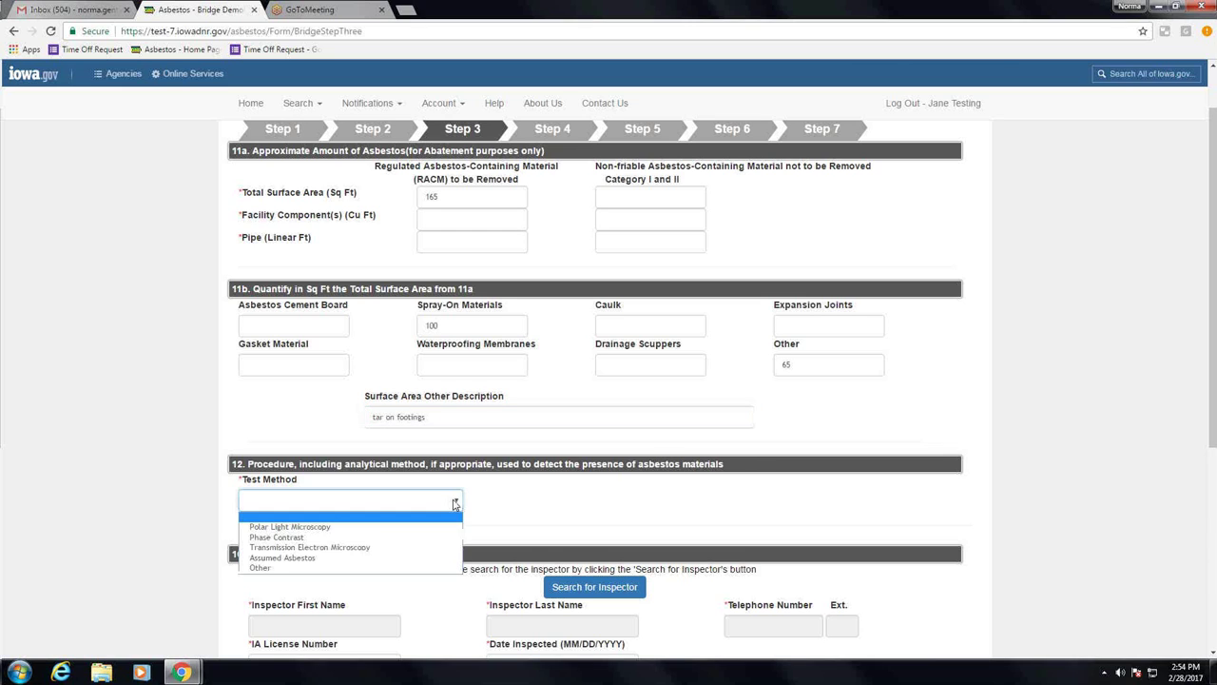
pyautogui.click(413, 530)
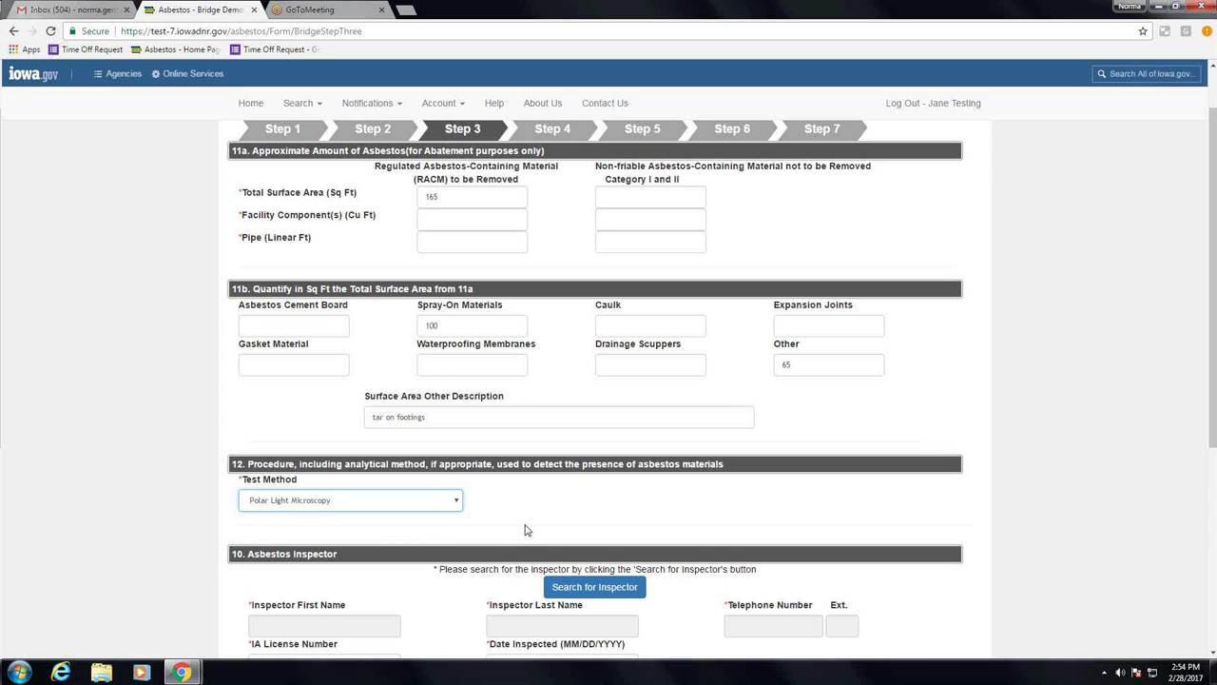
pyautogui.click(455, 504)
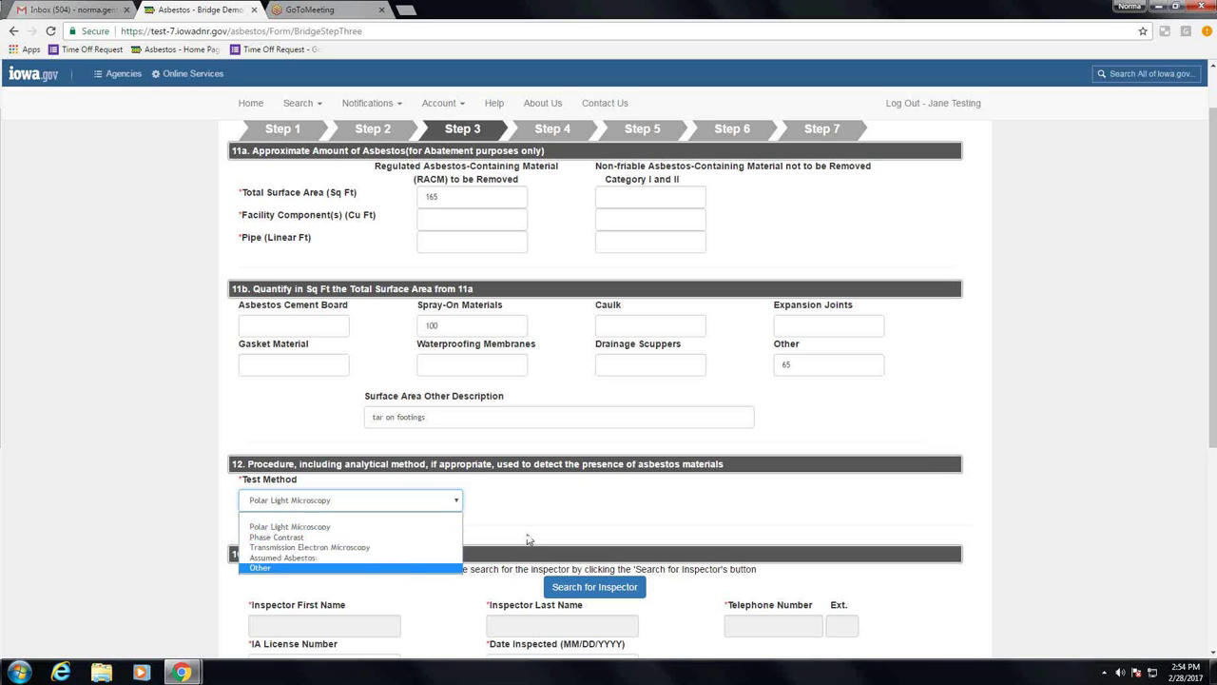
pyautogui.click(404, 560)
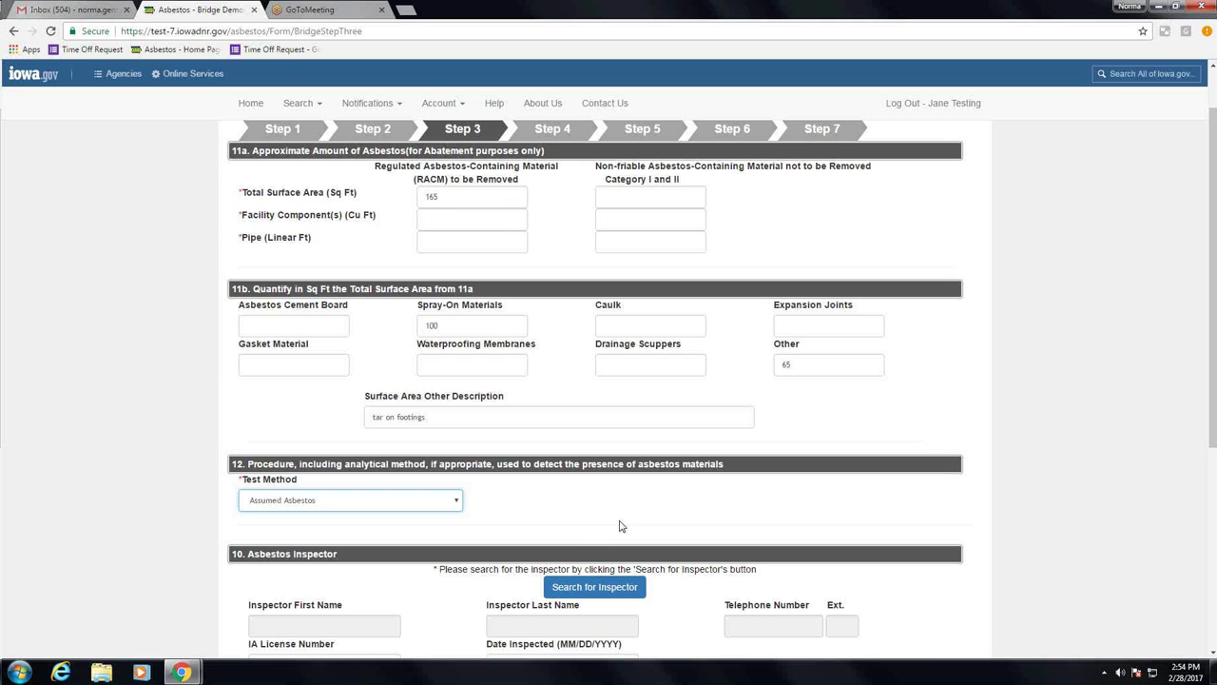
pyautogui.scroll(-1, 619, 526)
pyautogui.scroll(-2, 671, 498)
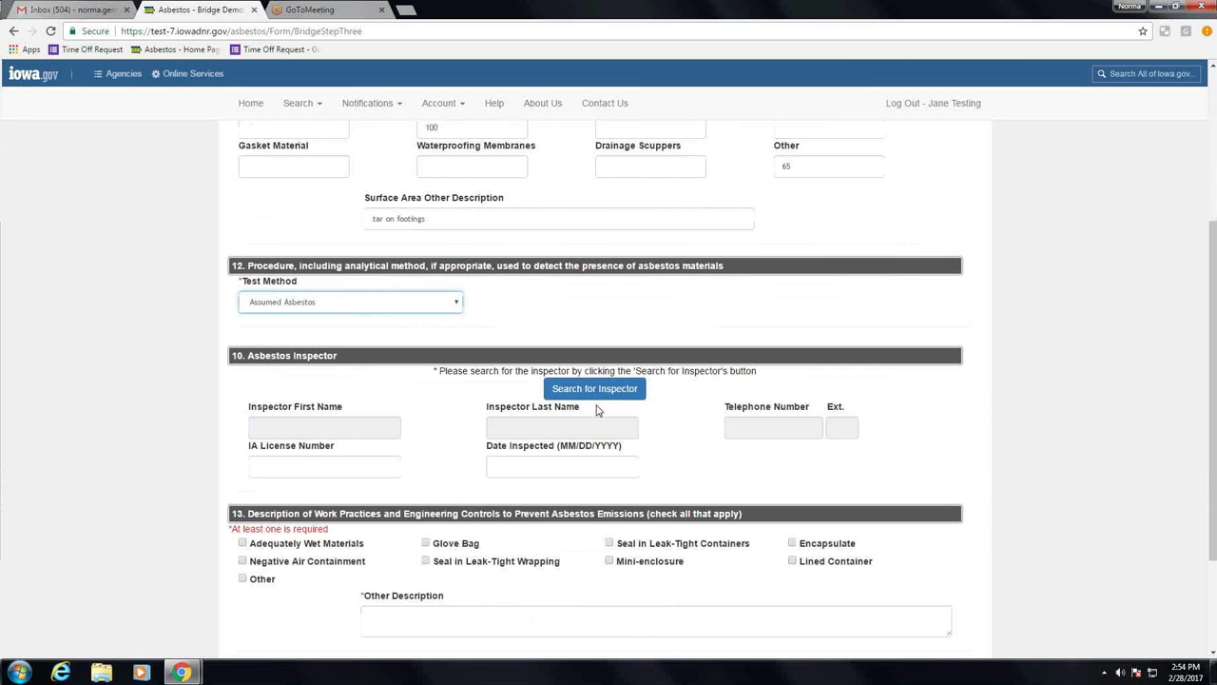
pyautogui.click(456, 303)
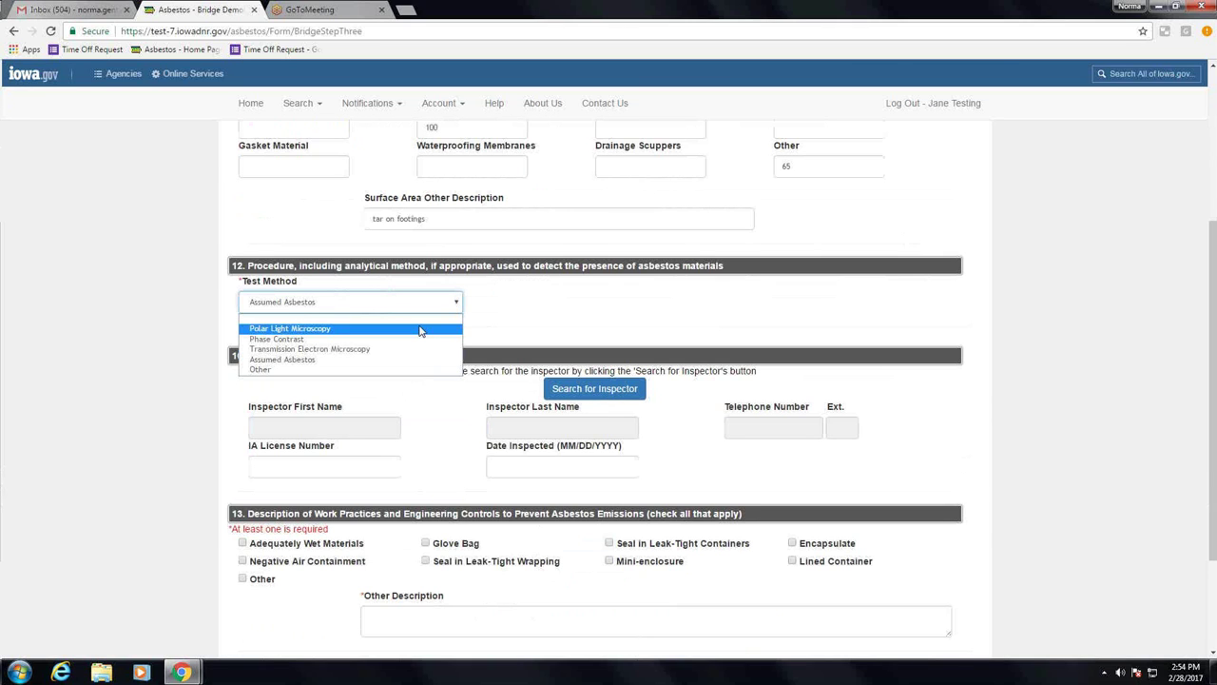
pyautogui.click(418, 329)
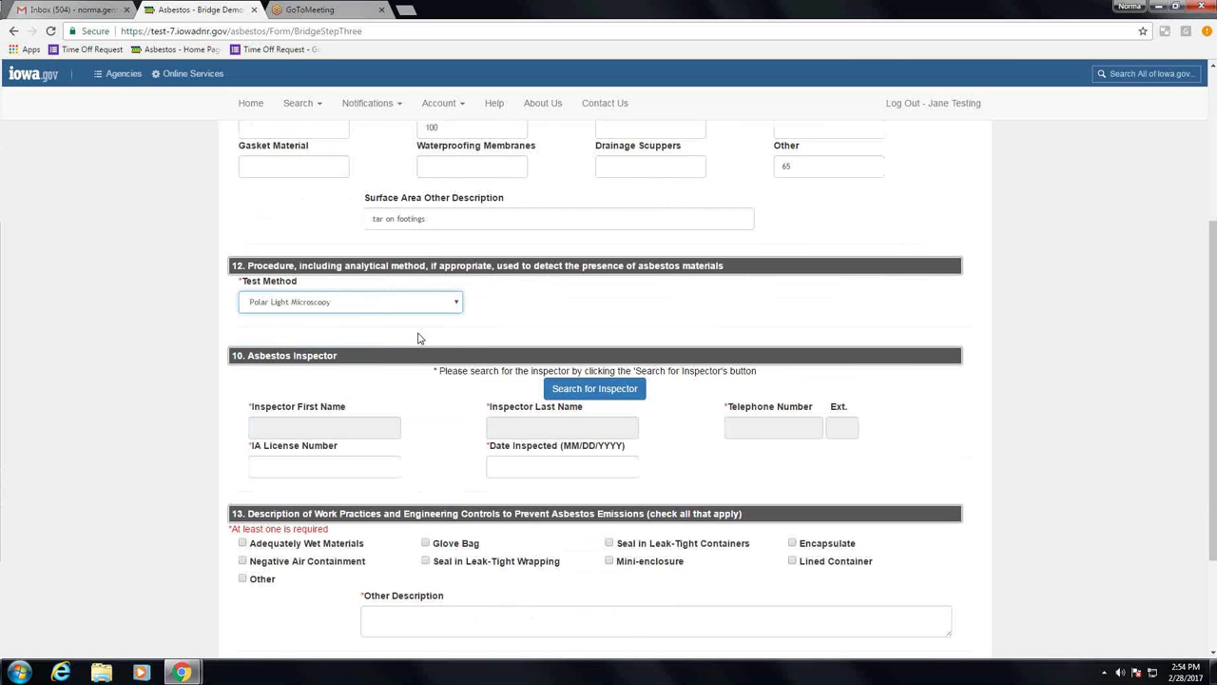
# Step: Search the inspector list by the inspector's first and last name
pyautogui.click(597, 390)
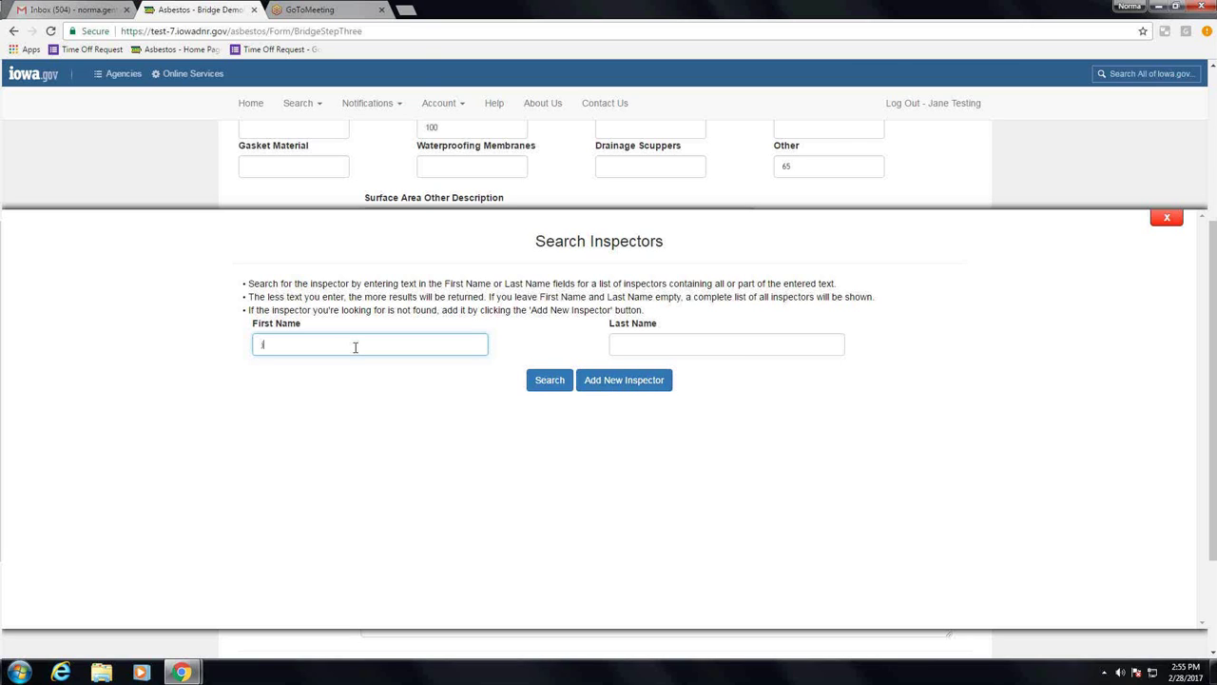
pyautogui.press('BackSpace')
pyautogui.press('BackSpace')
pyautogui.write('john')
pyautogui.press('Tab')
pyautogui.write('sones')
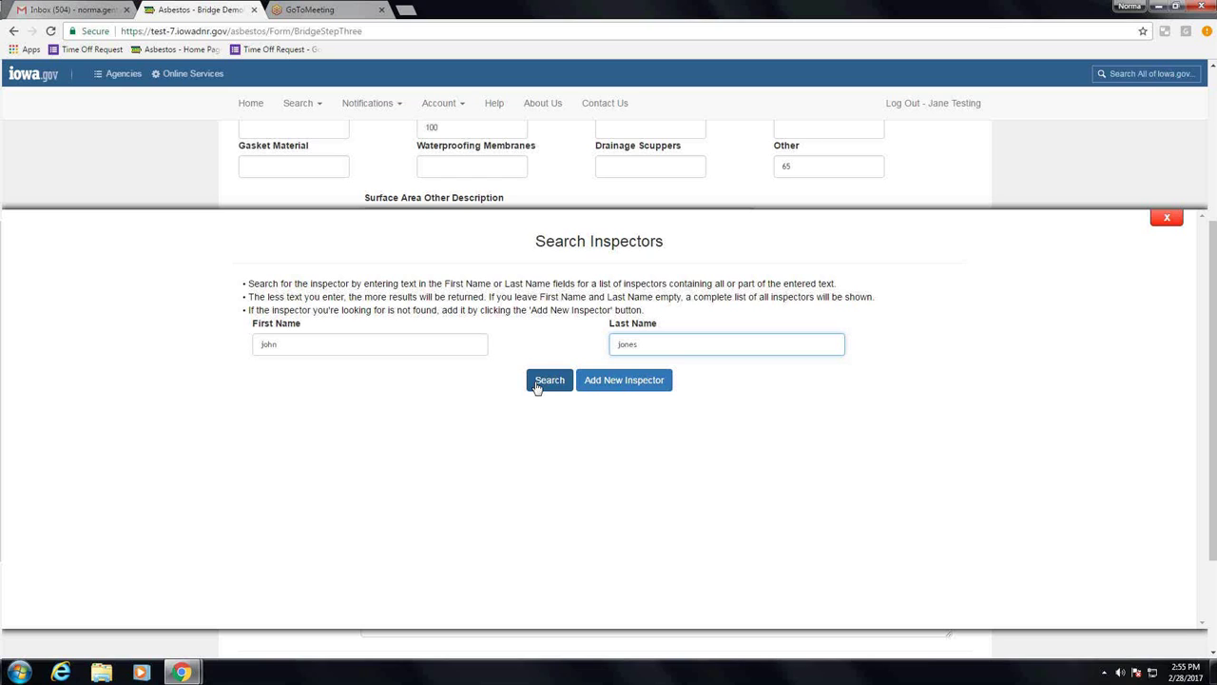
pyautogui.click(537, 385)
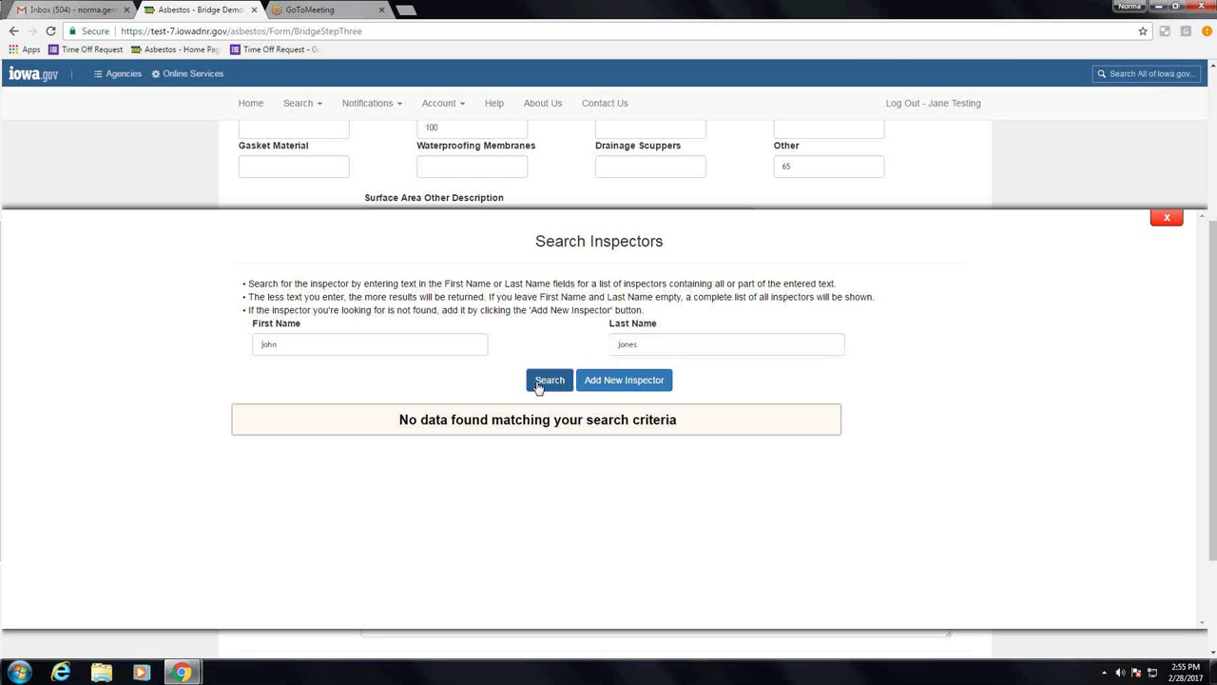
# Step: Add a new inspector with first name, last name and telephone number, and save it
pyautogui.click(601, 384)
pyautogui.write('Jo')
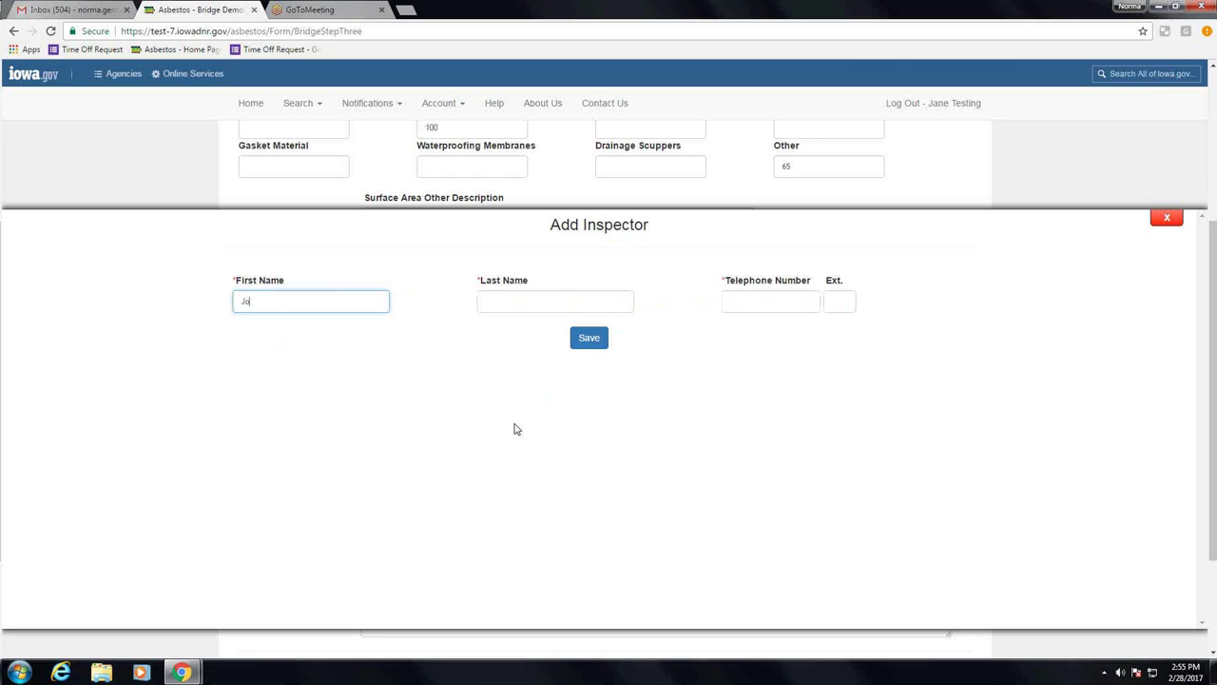
pyautogui.write('hn')
pyautogui.press('Tab')
pyautogui.write('Jone')
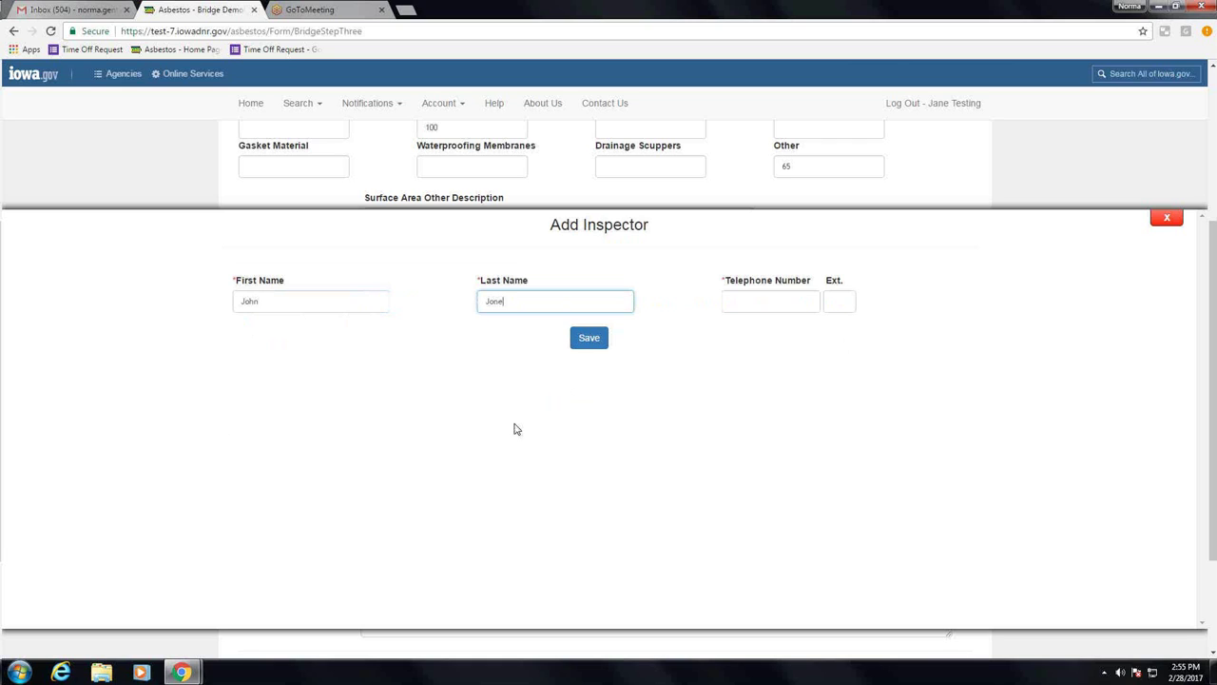
pyautogui.write('s')
pyautogui.press('Tab')
pyautogui.write('515-5')
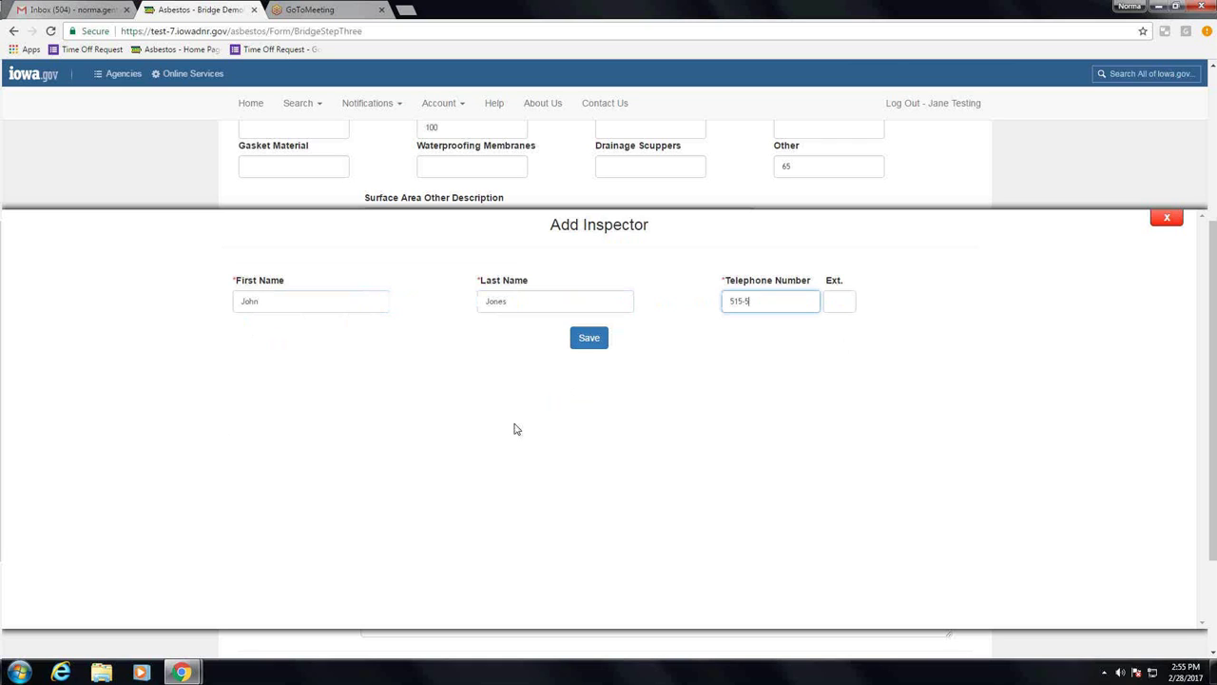
pyautogui.write('55-5555')
pyautogui.click(601, 335)
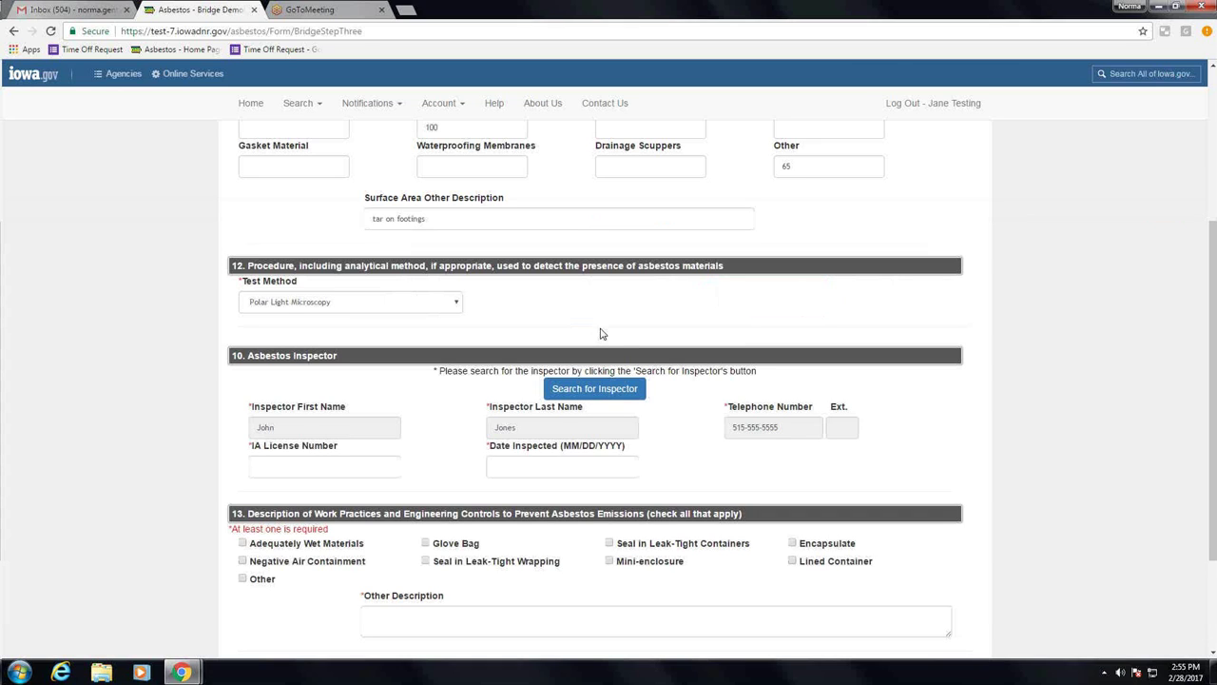
# Step: Enter the inspector's IA licence number and Date Inspected 02/15/2017
pyautogui.click(321, 471)
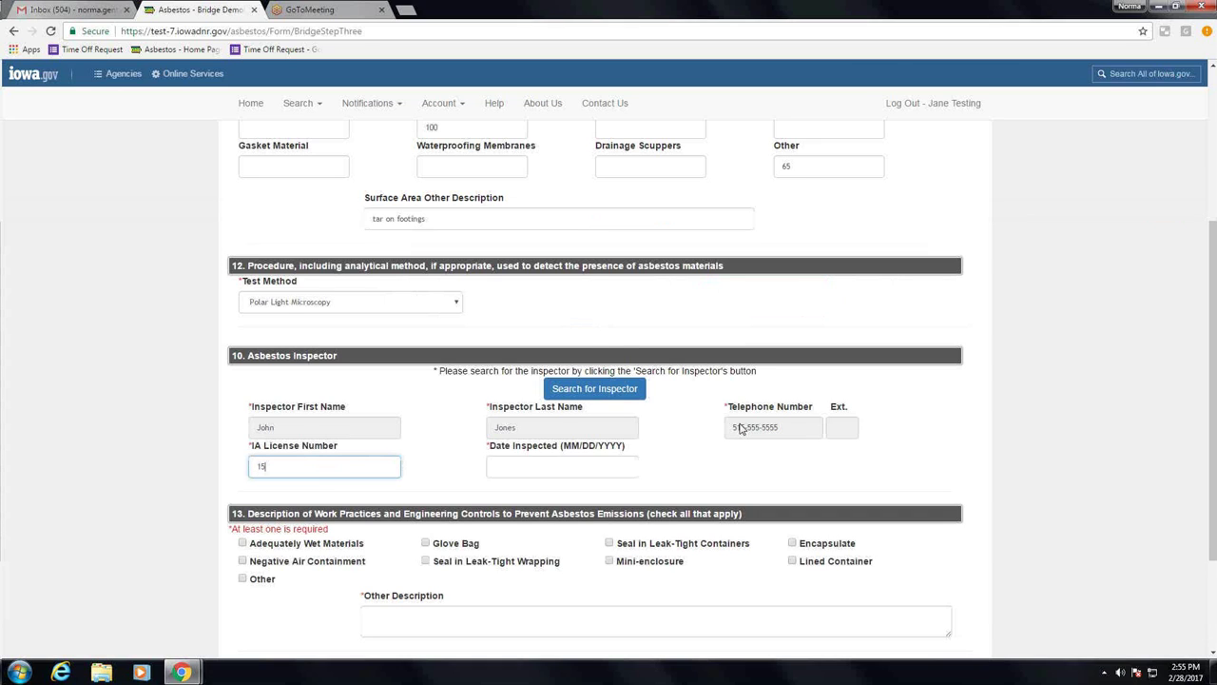
pyautogui.press('BackSpace')
pyautogui.click(573, 468)
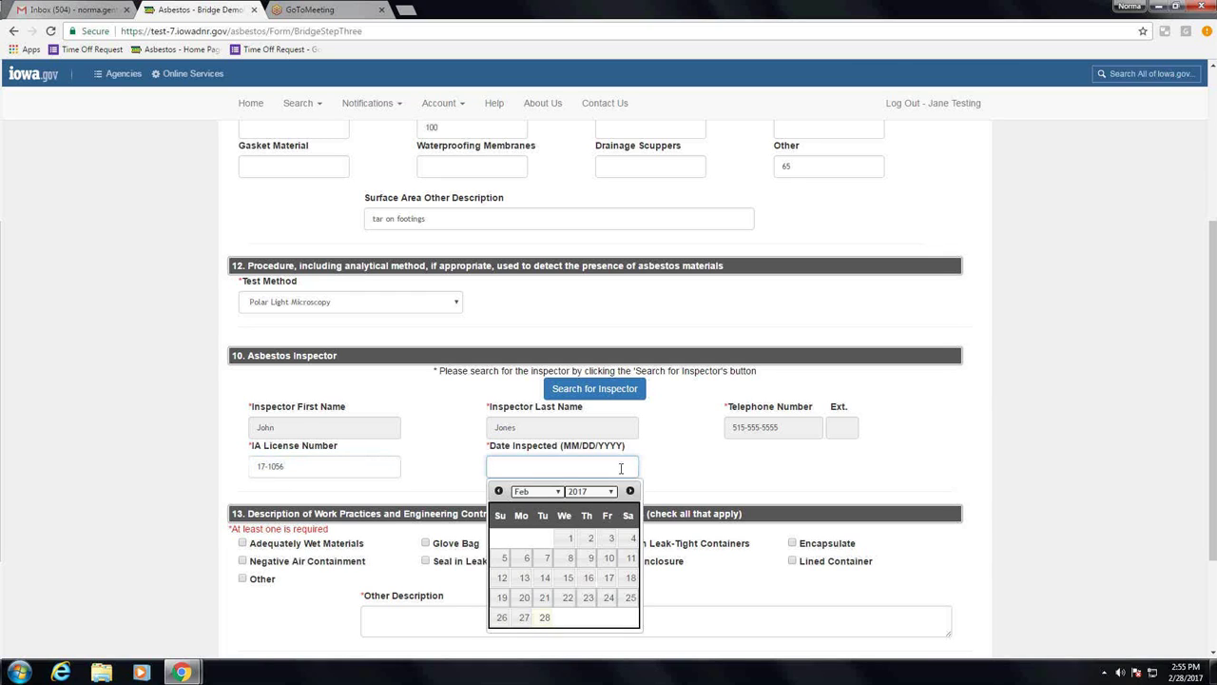
pyautogui.write('0')
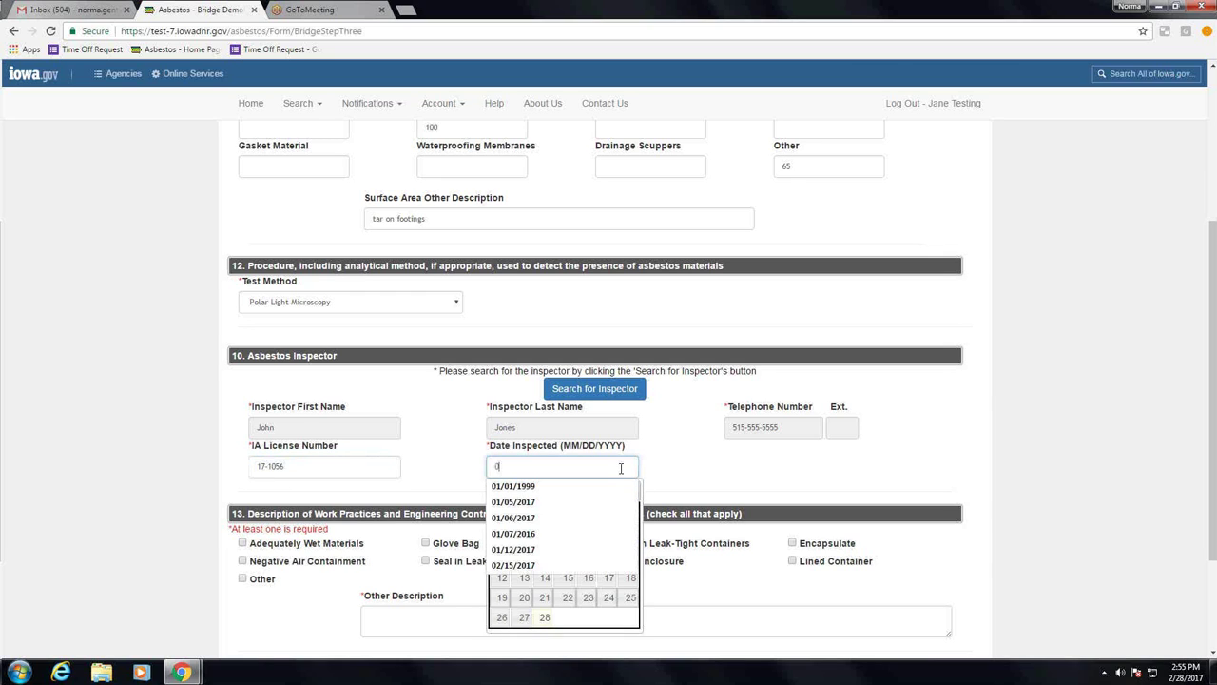
pyautogui.write('2/')
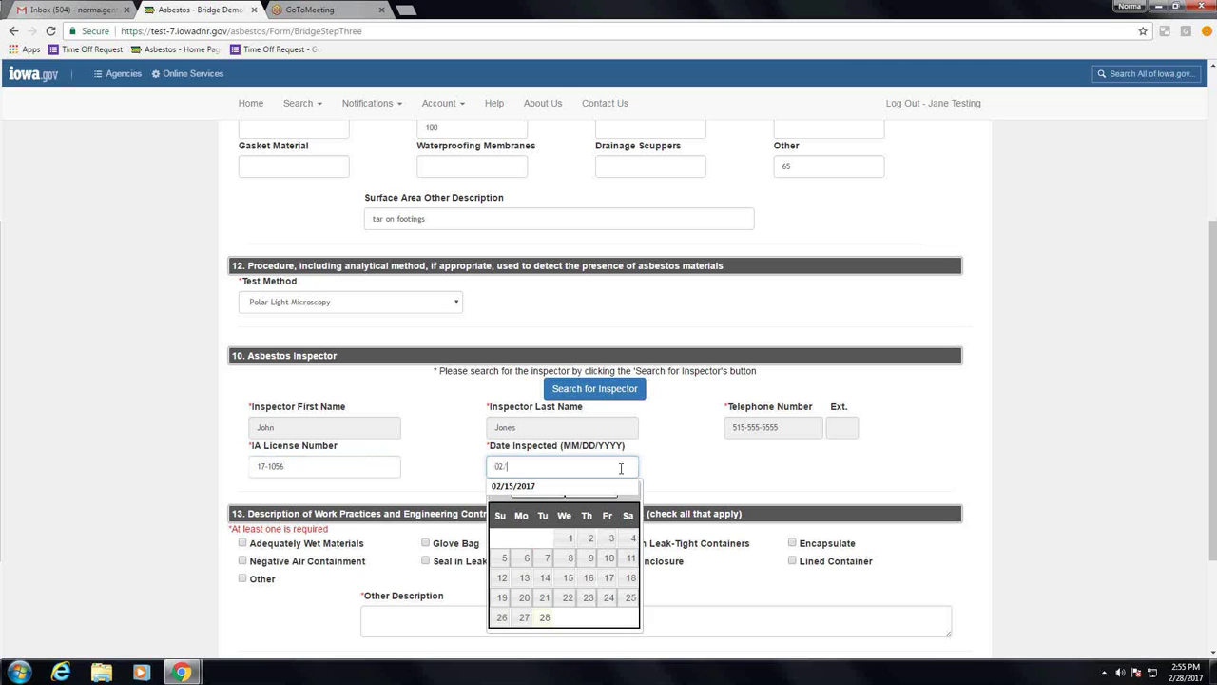
pyautogui.write('15/2017')
pyautogui.click(931, 482)
# Step: Tick Adequately Wet Materials and save Step 3
pyautogui.scroll(-2, 799, 515)
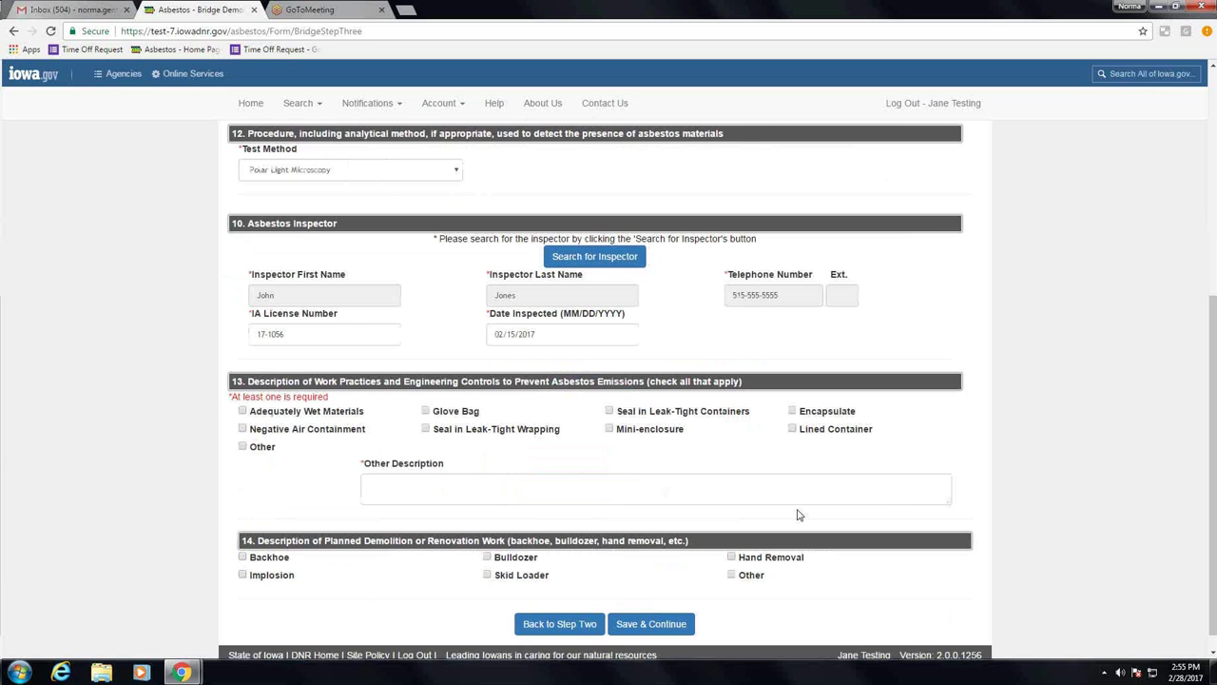
pyautogui.click(242, 412)
pyautogui.scroll(-1, 689, 440)
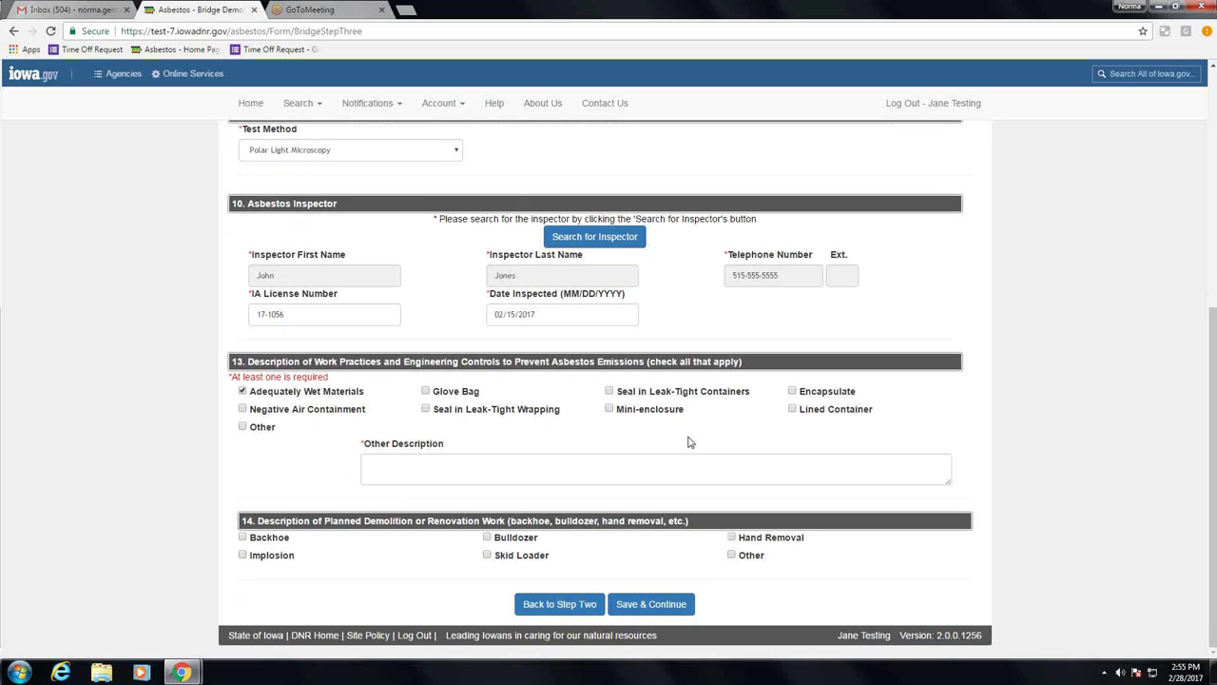
pyautogui.click(629, 609)
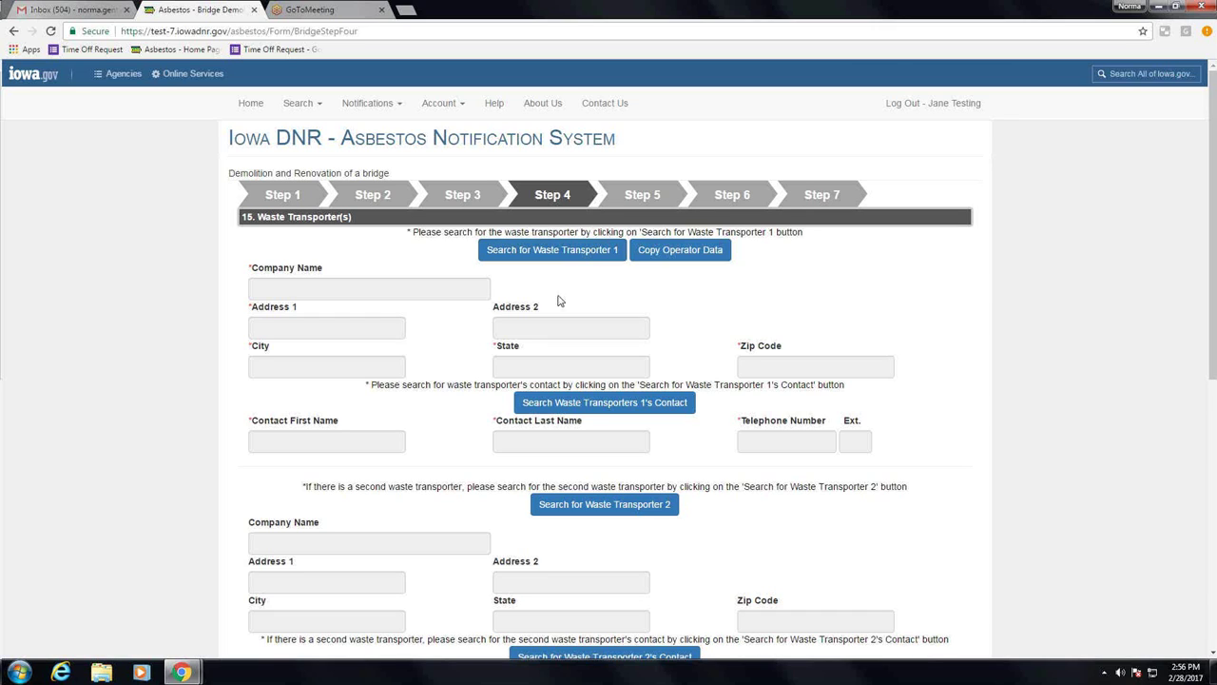
# Step: Copy the operator data into the waste transporter, Air Quality Bureau
pyautogui.click(683, 255)
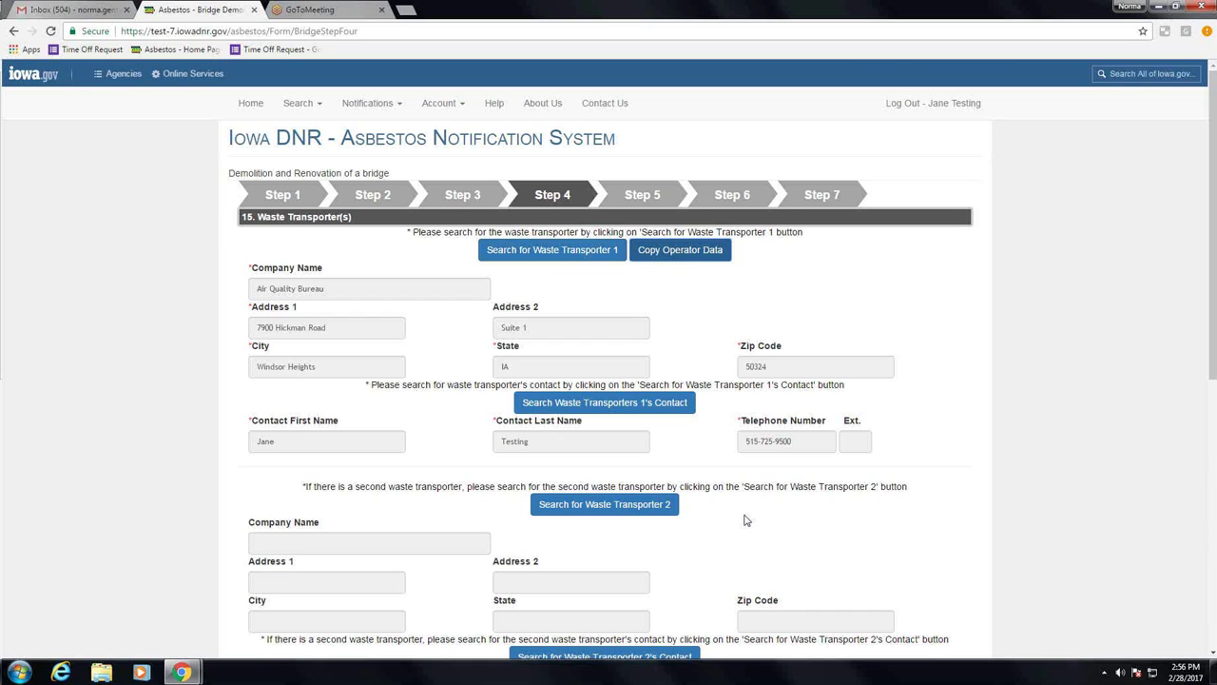
pyautogui.scroll(-2, 746, 520)
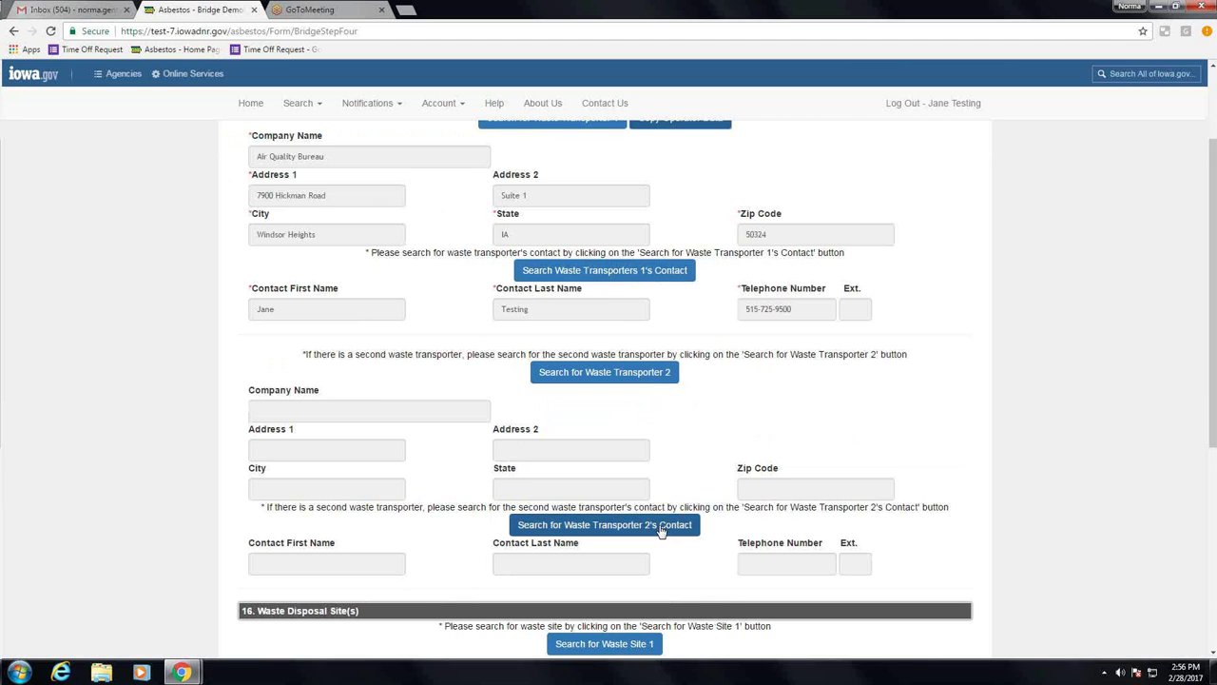
pyautogui.scroll(-1, 665, 542)
pyautogui.scroll(-3, 669, 553)
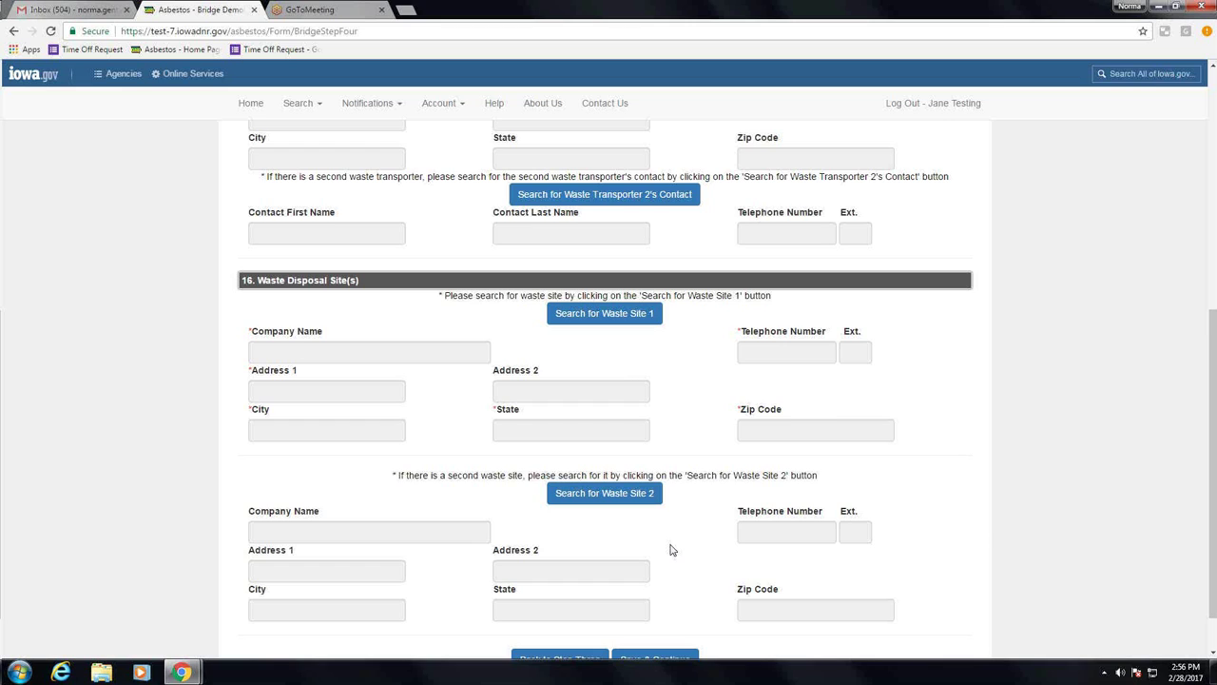
pyautogui.scroll(-1, 670, 550)
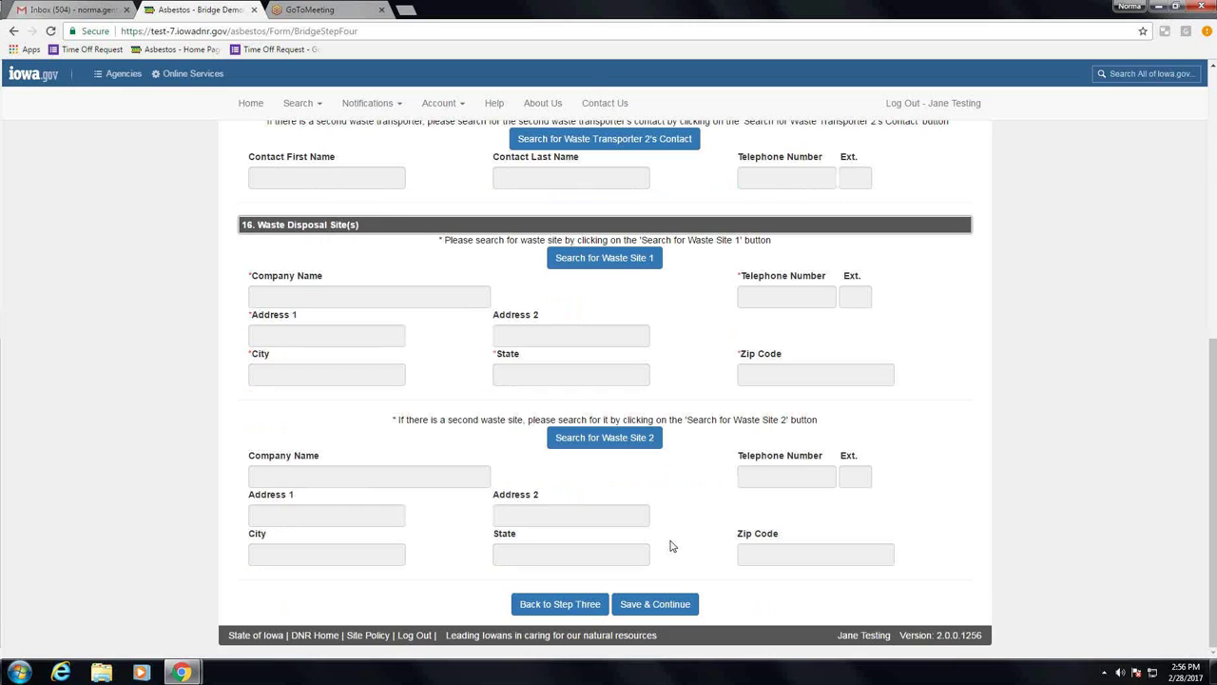
# Step: Set Waste Site 1 to Metro-Park East Sanitary Landfill via a 'metro' search and save Step 4
pyautogui.click(627, 267)
pyautogui.write('metro')
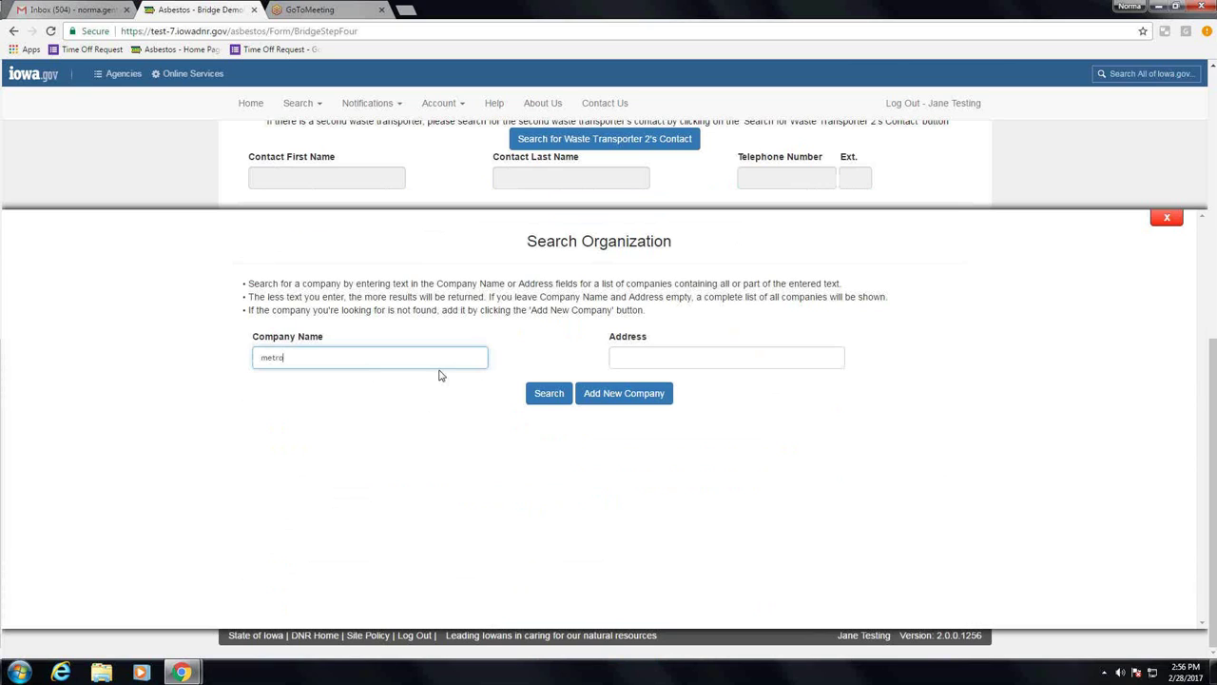
pyautogui.click(548, 396)
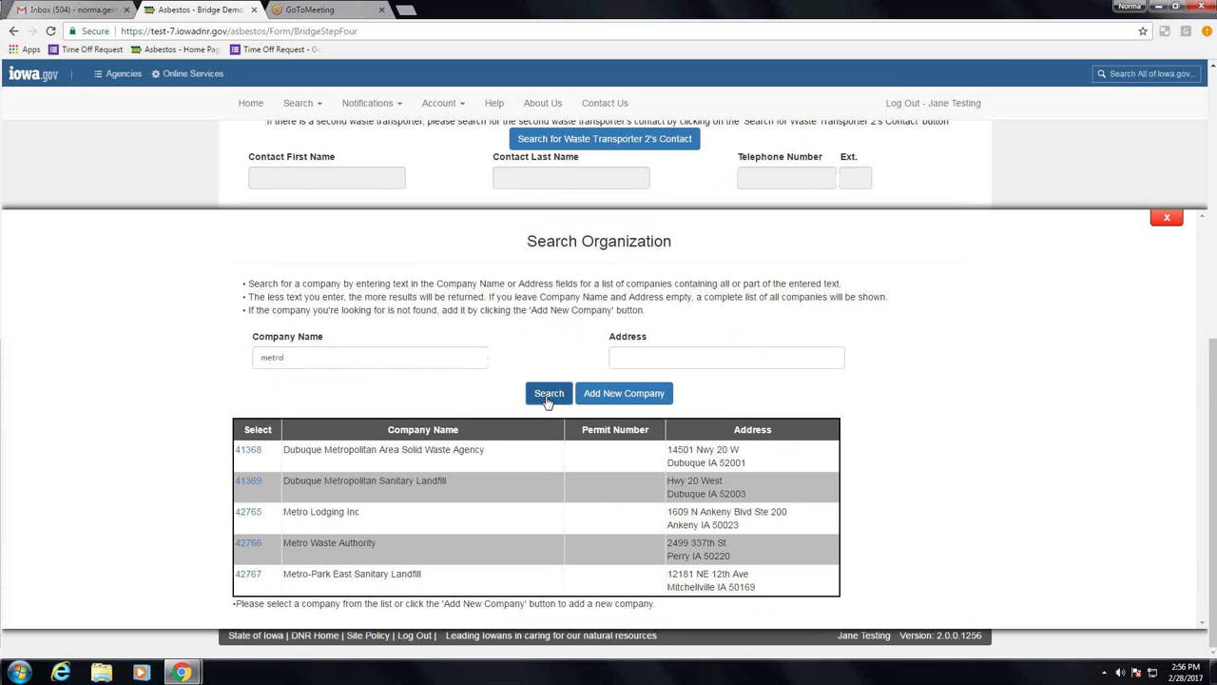
pyautogui.click(247, 574)
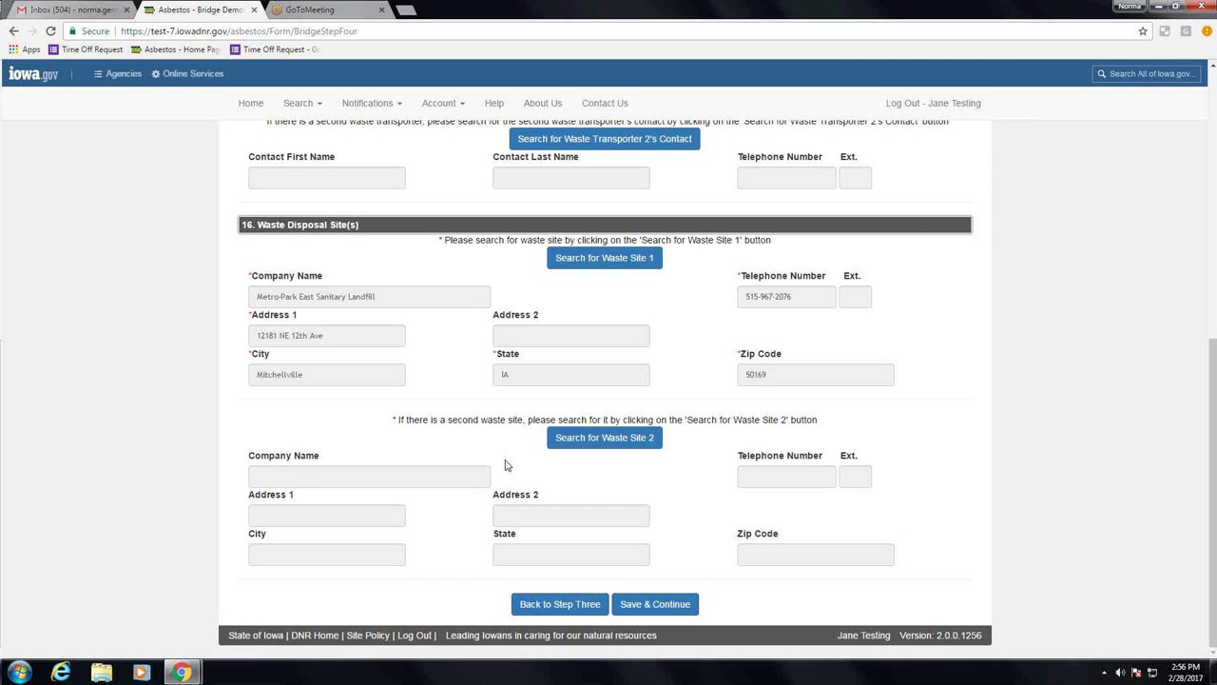
pyautogui.click(640, 607)
# Step: Agree to the fiber-release stop-work procedure, save Step 5, and confirm the Step 6 review
pyautogui.click(257, 294)
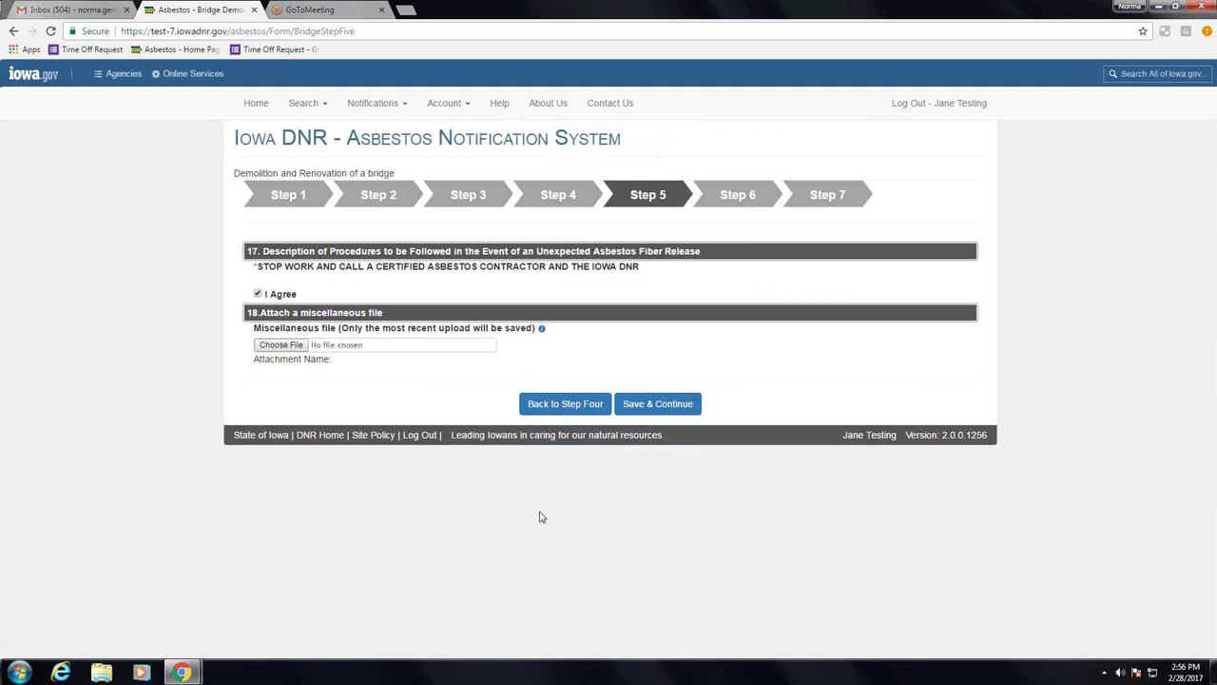
pyautogui.click(638, 408)
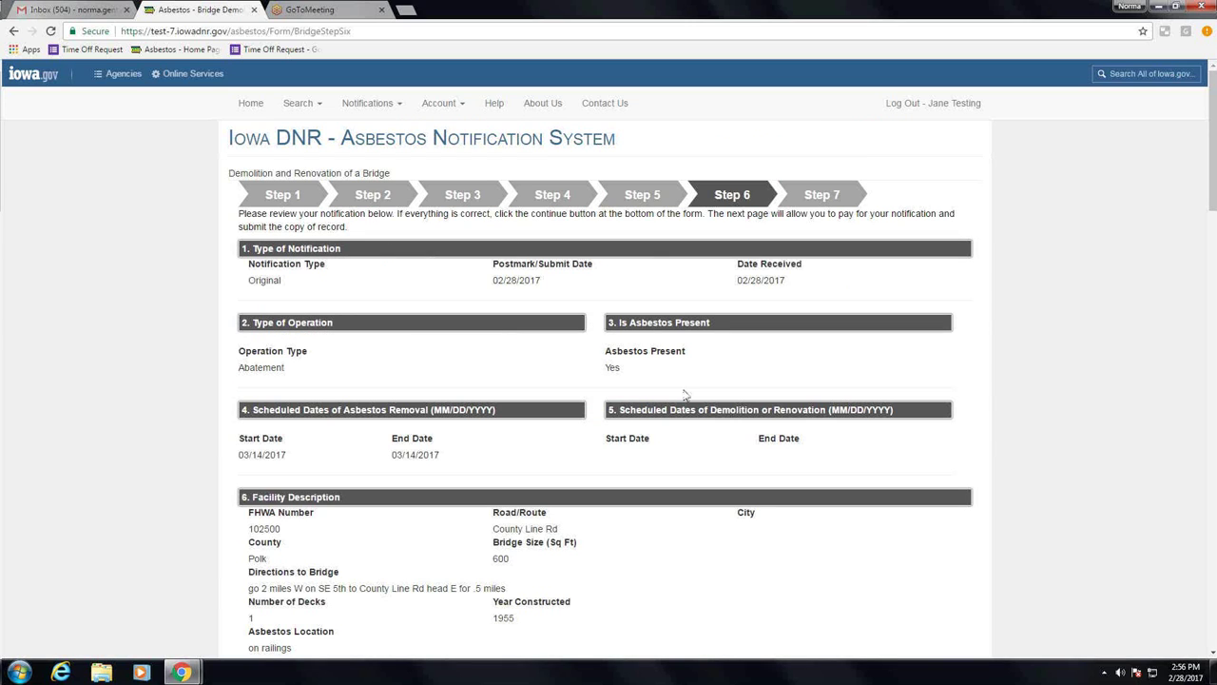
pyautogui.scroll(-1, 691, 397)
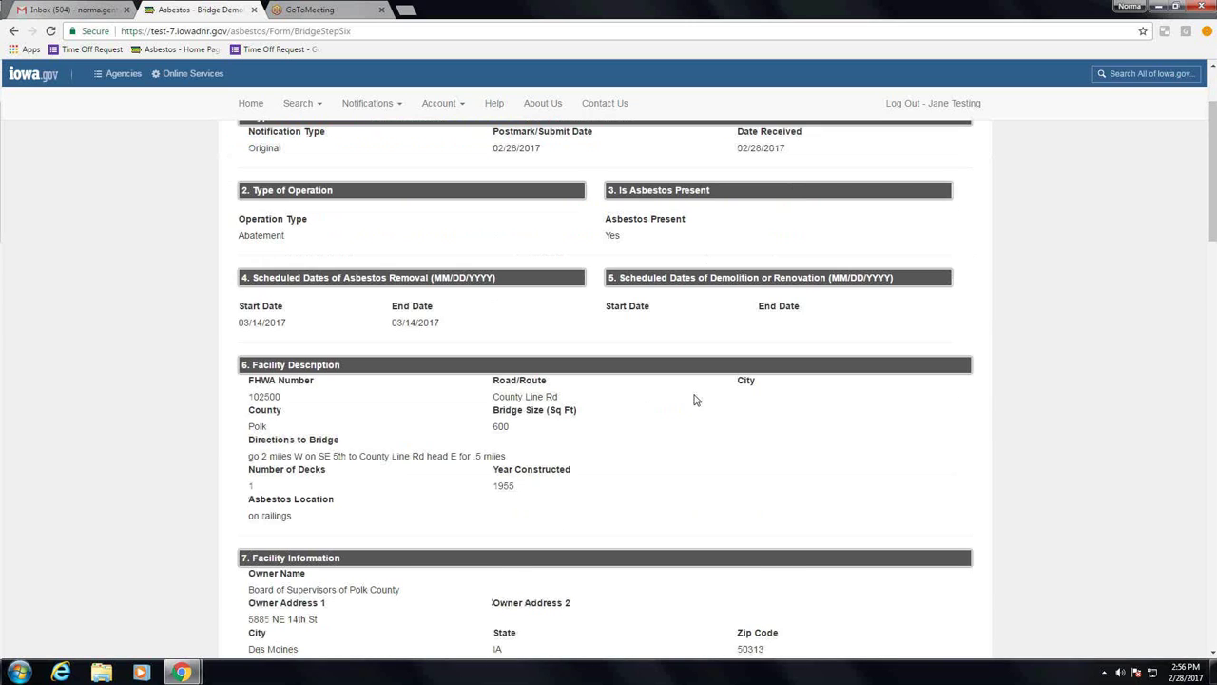
pyautogui.scroll(-2, 694, 400)
pyautogui.scroll(-1, 695, 403)
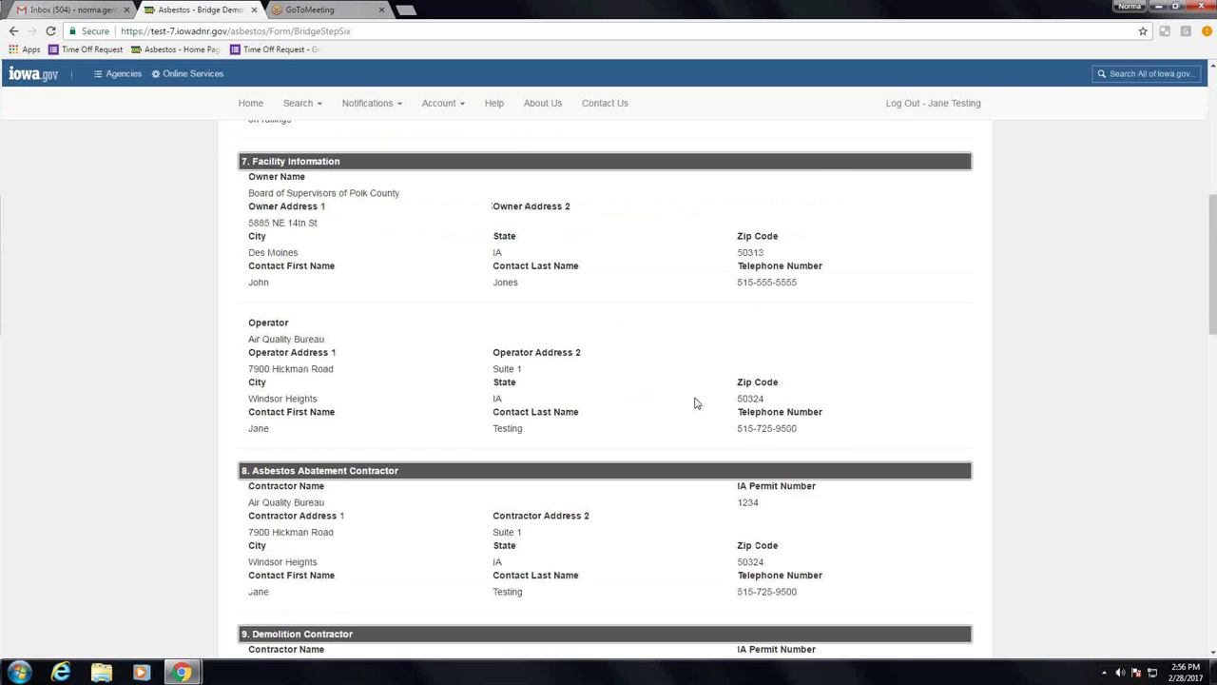
pyautogui.scroll(-1, 694, 403)
pyautogui.scroll(-1, 697, 407)
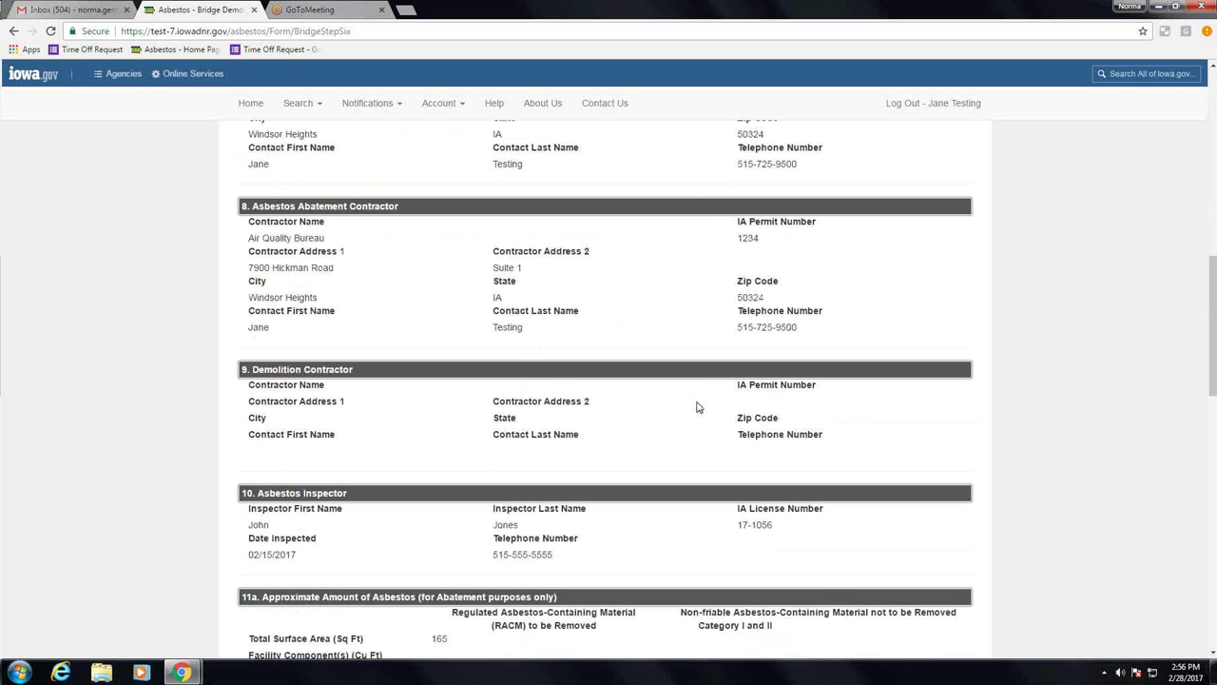
pyautogui.scroll(-2, 697, 407)
pyautogui.scroll(-2, 698, 409)
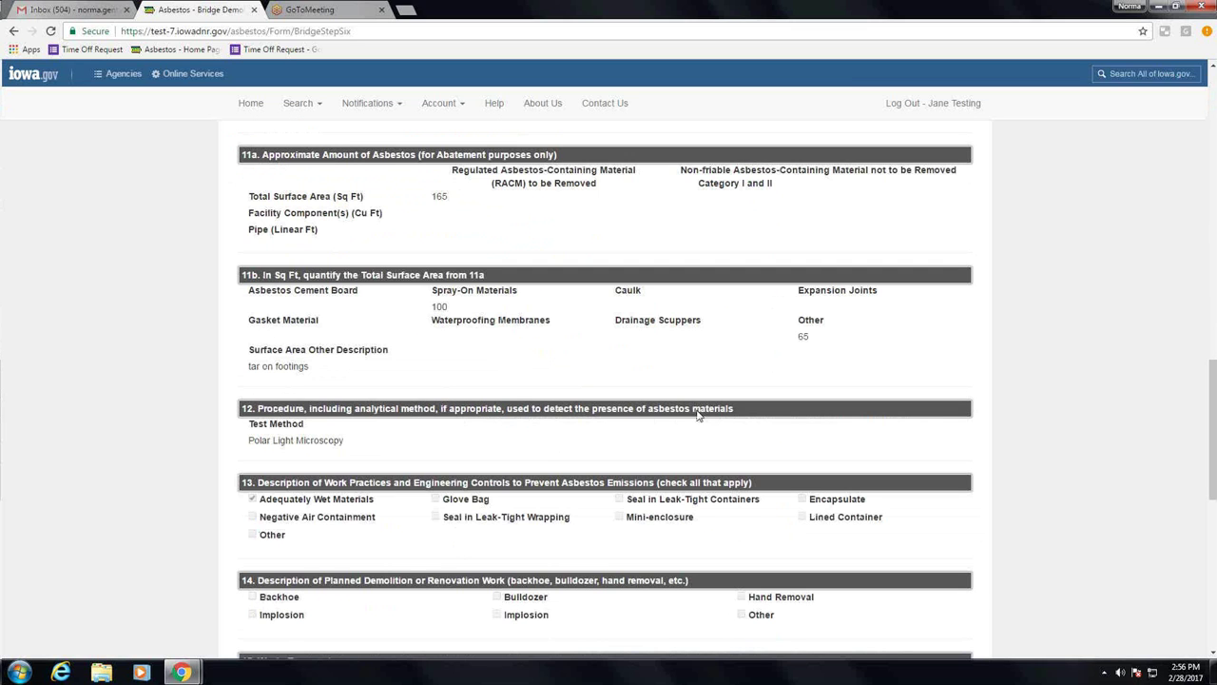
pyautogui.scroll(-2, 697, 416)
pyautogui.scroll(-4, 697, 415)
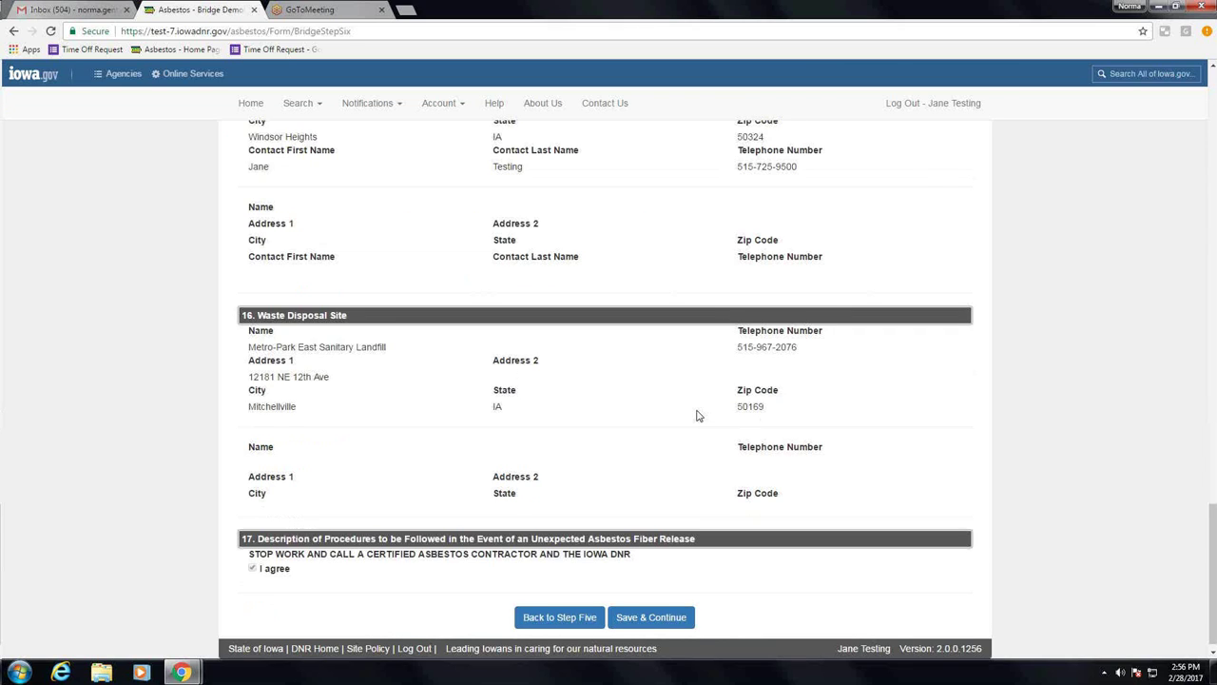
pyautogui.scroll(-1, 690, 428)
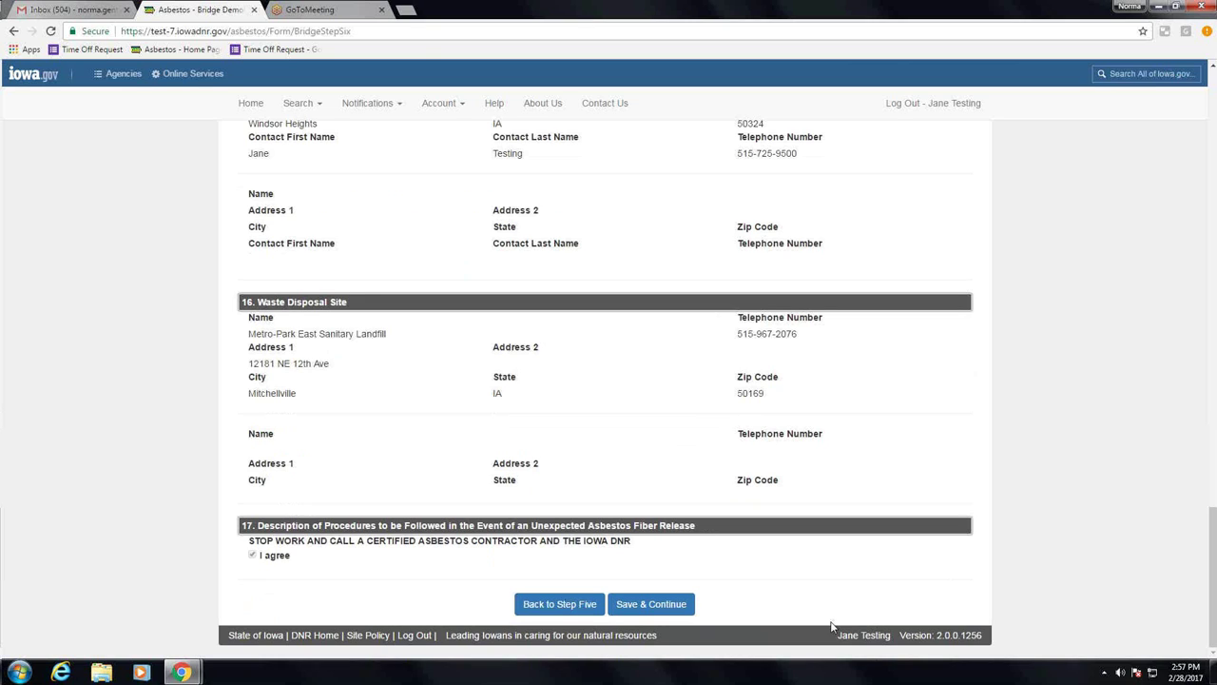
pyautogui.click(656, 606)
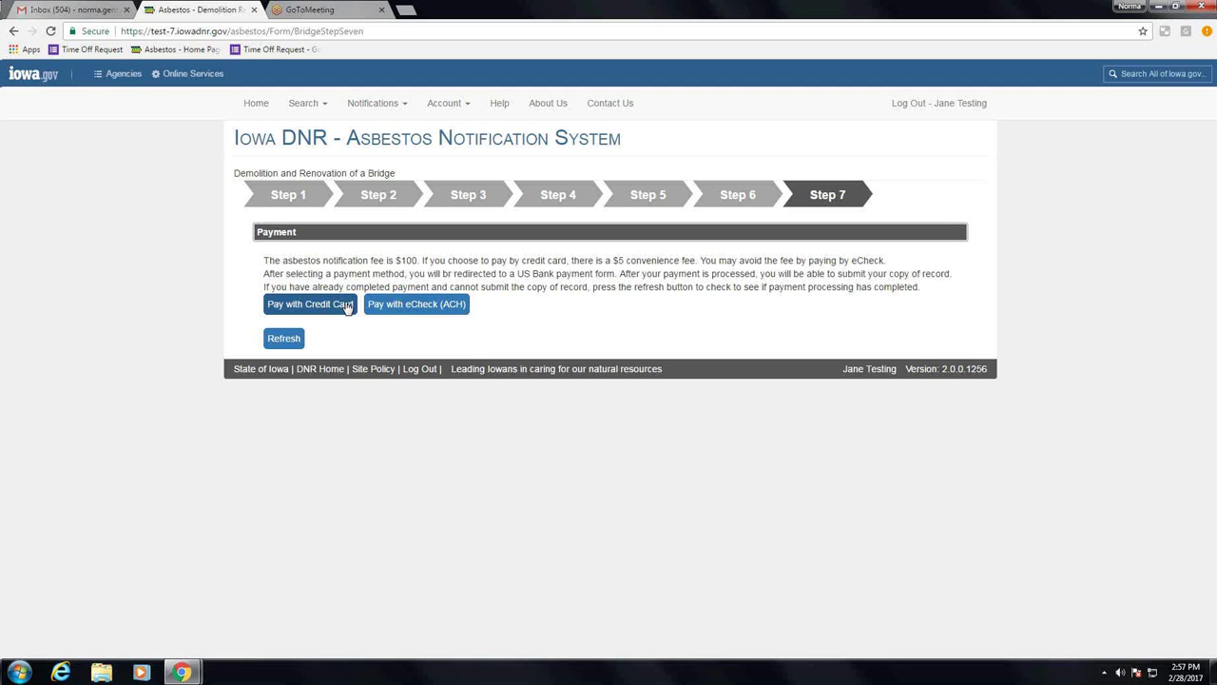
# Step: Choose to pay the notification fee by credit card
pyautogui.click(348, 307)
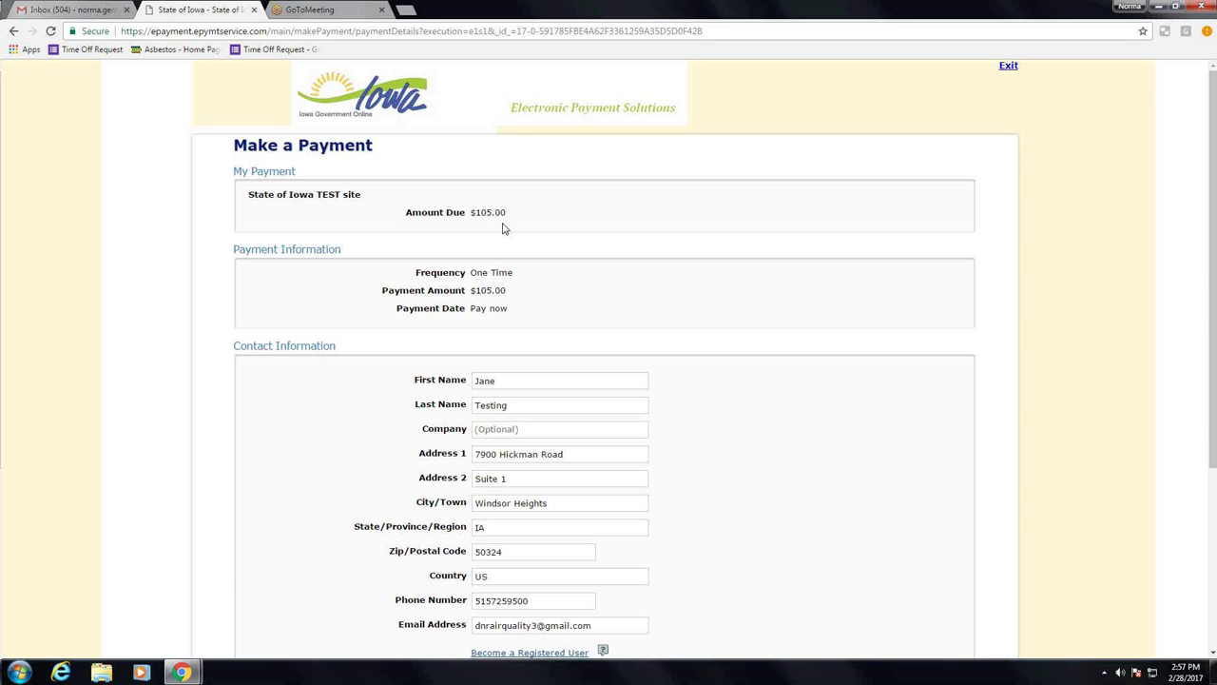
pyautogui.scroll(-1, 504, 229)
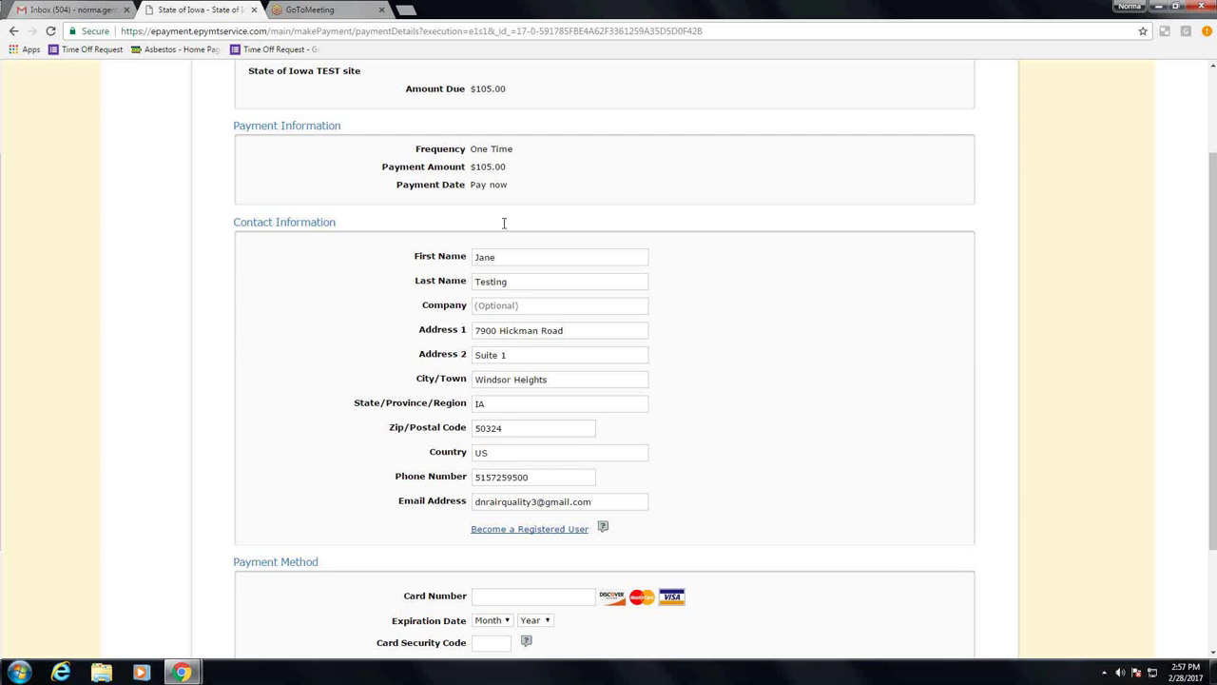
pyautogui.scroll(-1, 504, 224)
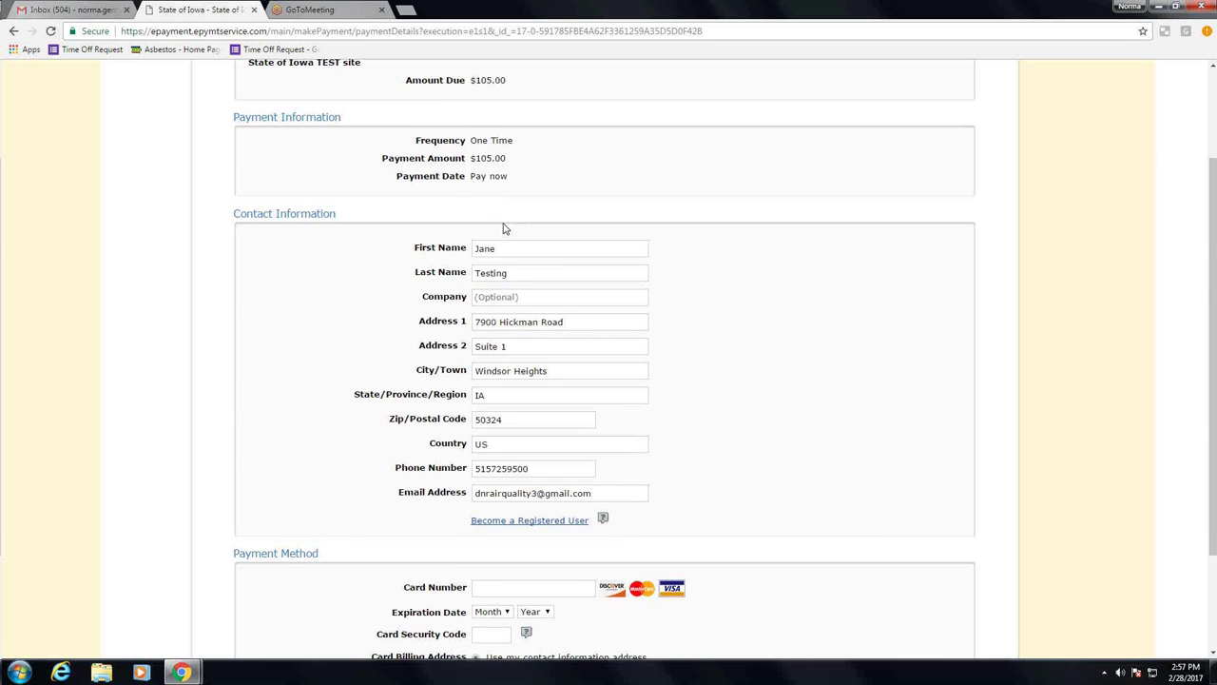
pyautogui.scroll(-1, 504, 230)
pyautogui.scroll(-1, 535, 478)
# Step: Enter the card number, expiry 06/2018 and security code, then submit the card details
pyautogui.click(519, 447)
pyautogui.write('4')
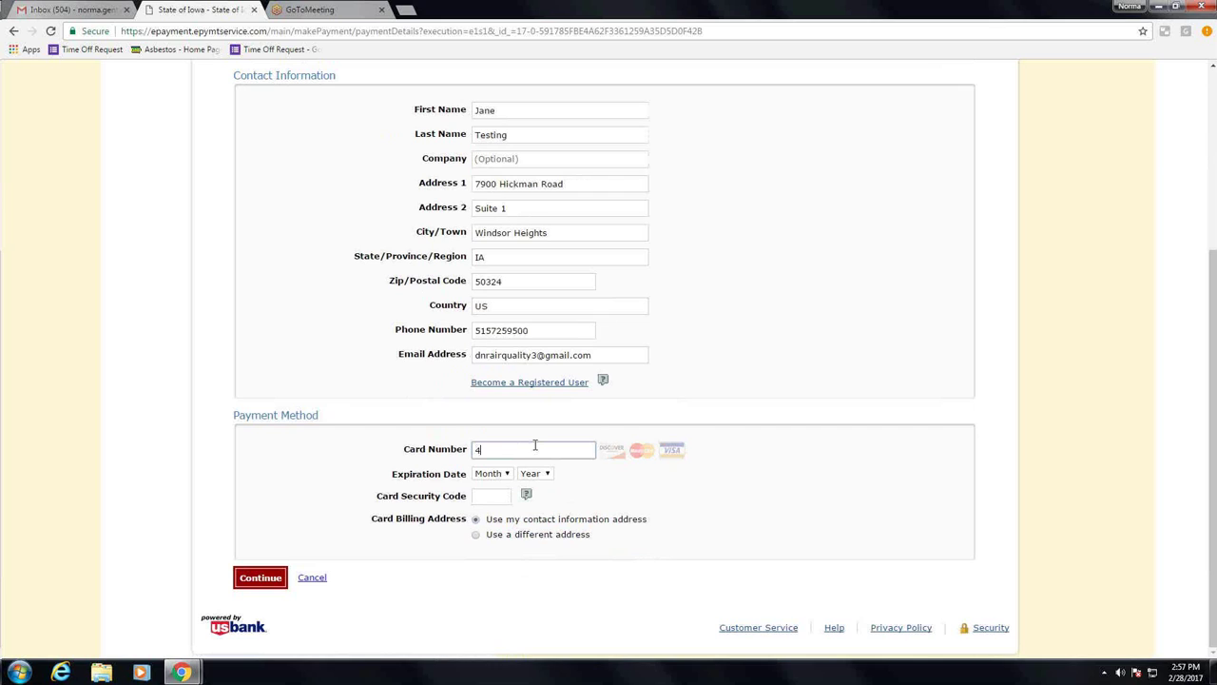
pyautogui.write('111111111111')
pyautogui.click(490, 474)
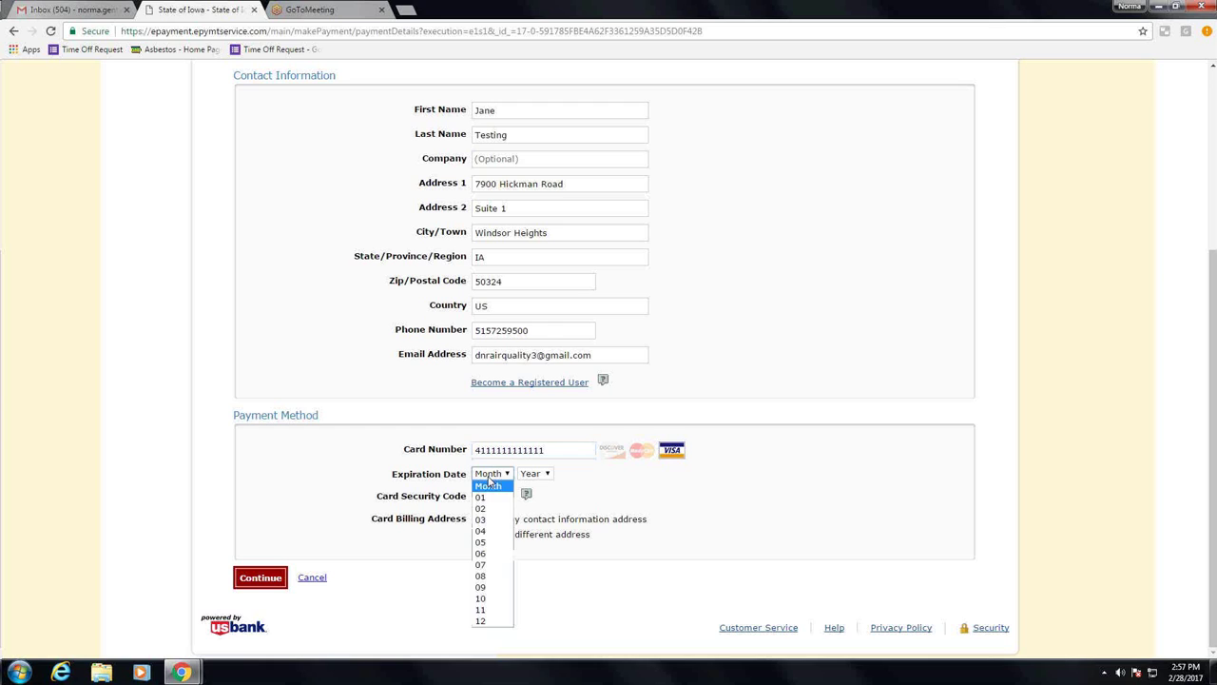
pyautogui.click(485, 554)
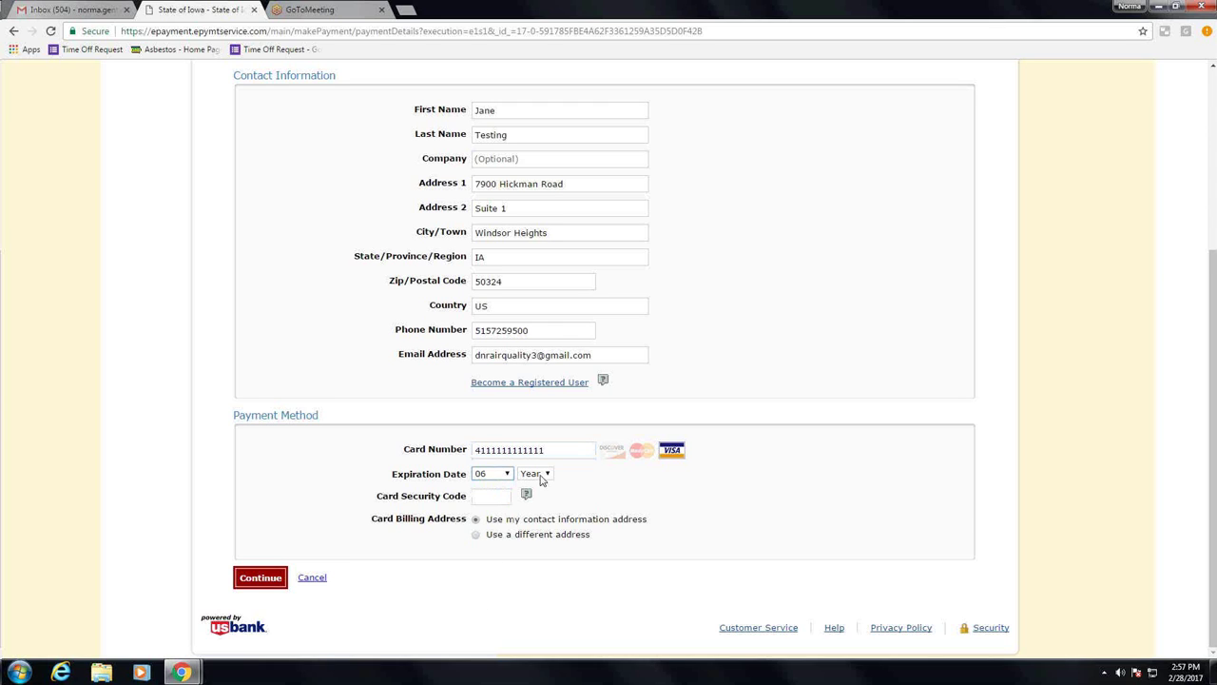
pyautogui.click(536, 473)
pyautogui.click(541, 510)
pyautogui.click(492, 495)
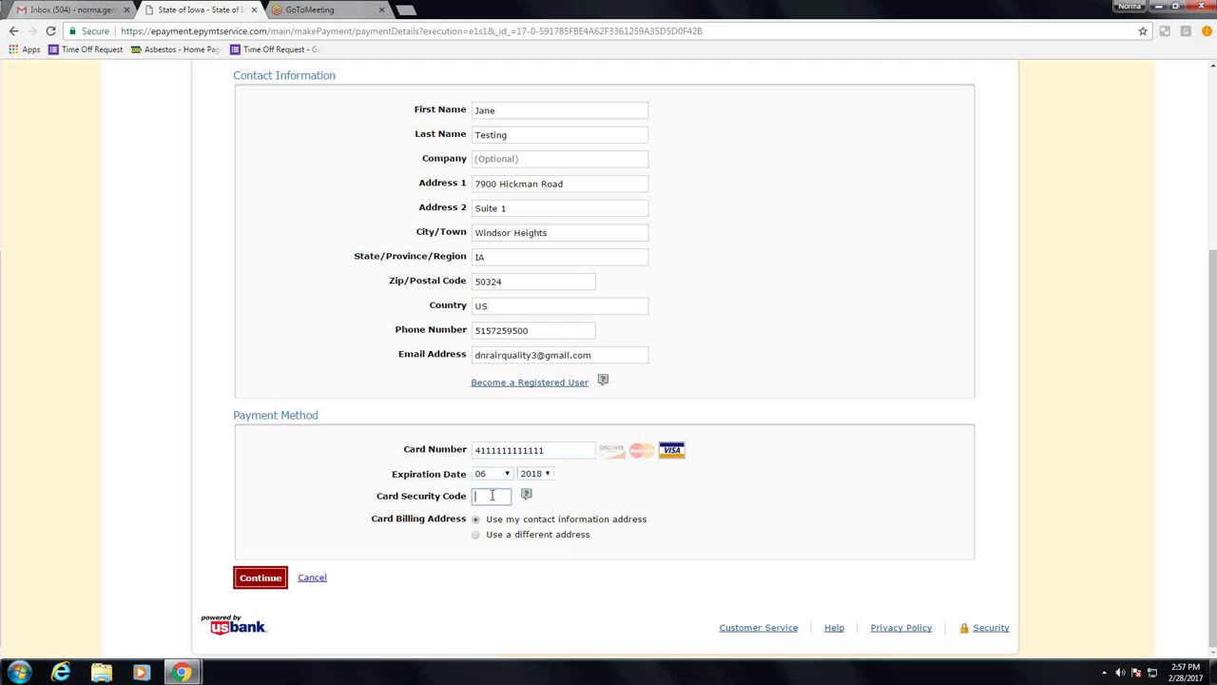
pyautogui.write('5')
pyautogui.moveTo(523, 500)
pyautogui.write('55')
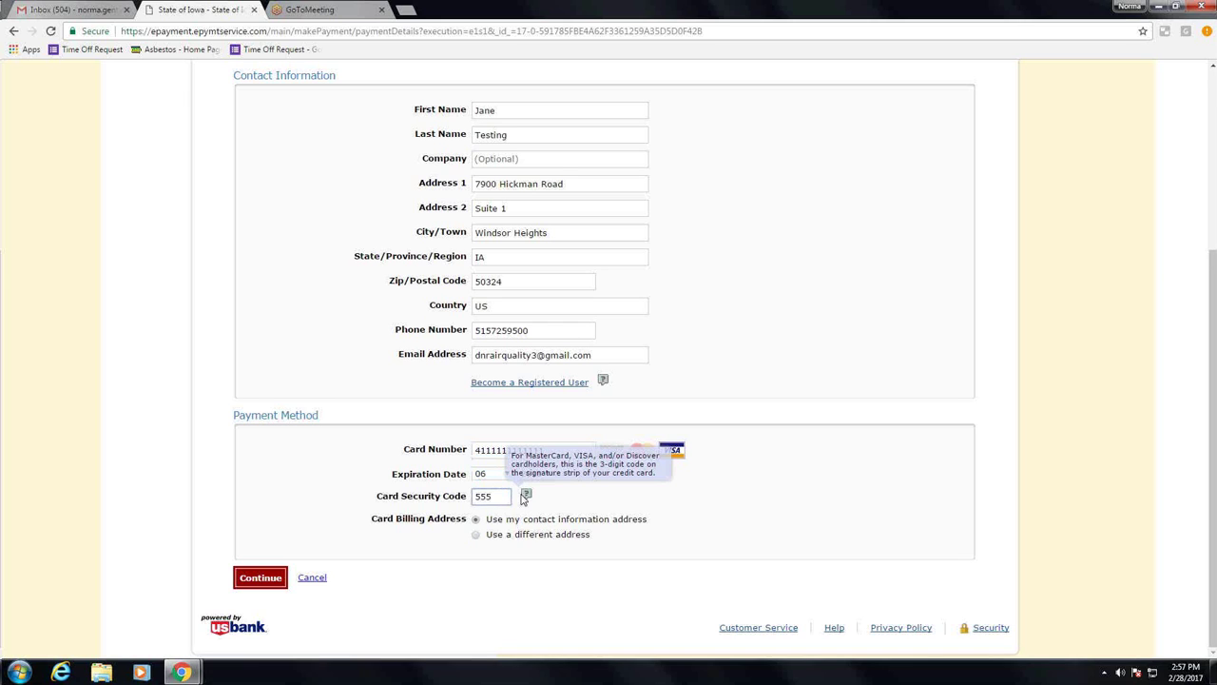
pyautogui.click(246, 576)
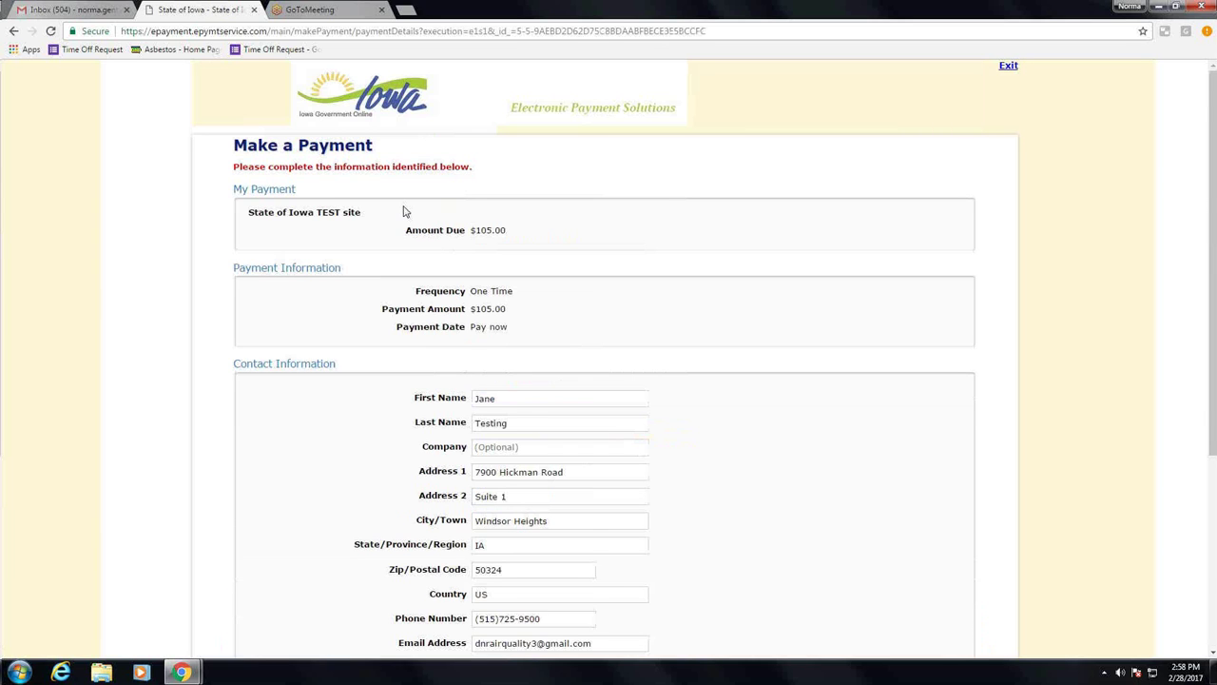
# Step: Re-enter the full card number flagged as invalid and resubmit
pyautogui.scroll(-2, 526, 258)
pyautogui.scroll(-1, 525, 257)
pyautogui.click(495, 449)
pyautogui.write('411')
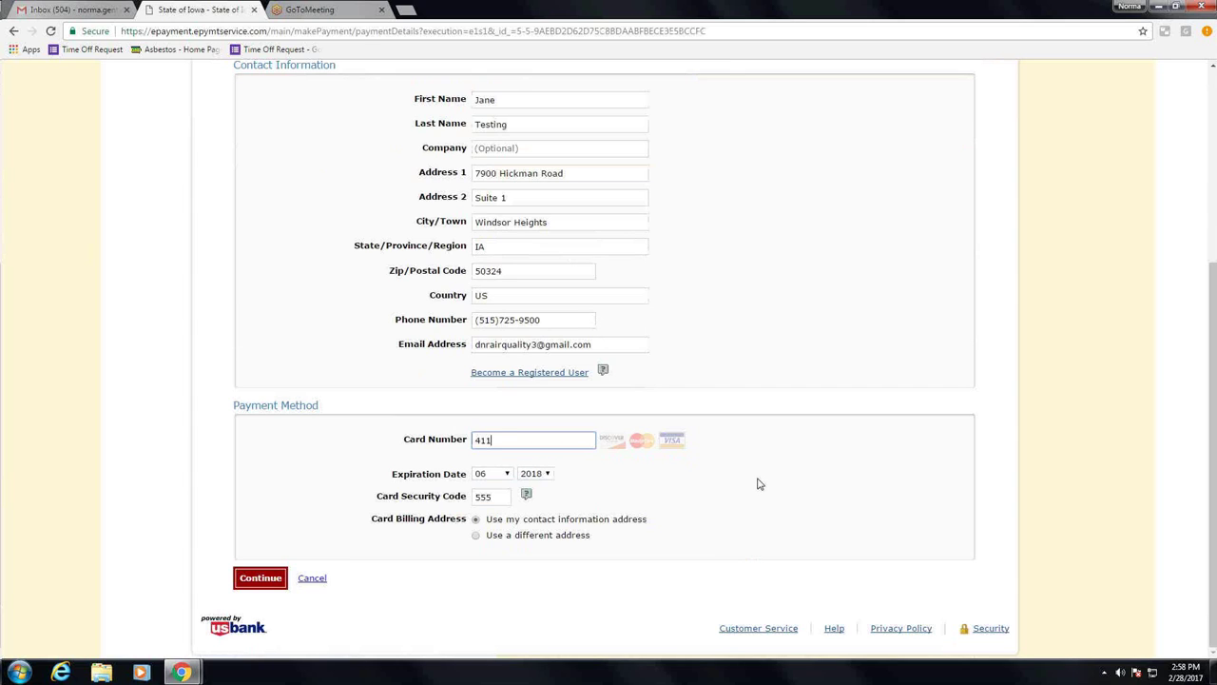
pyautogui.write('111111111111111')
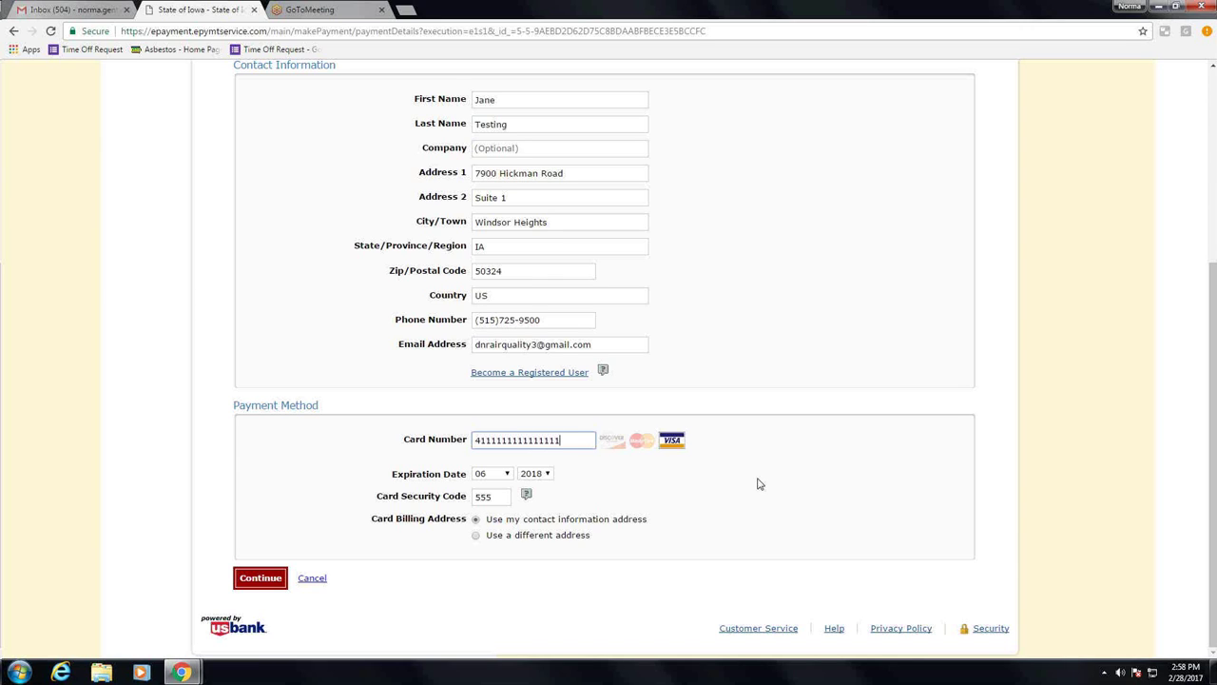
pyautogui.click(257, 575)
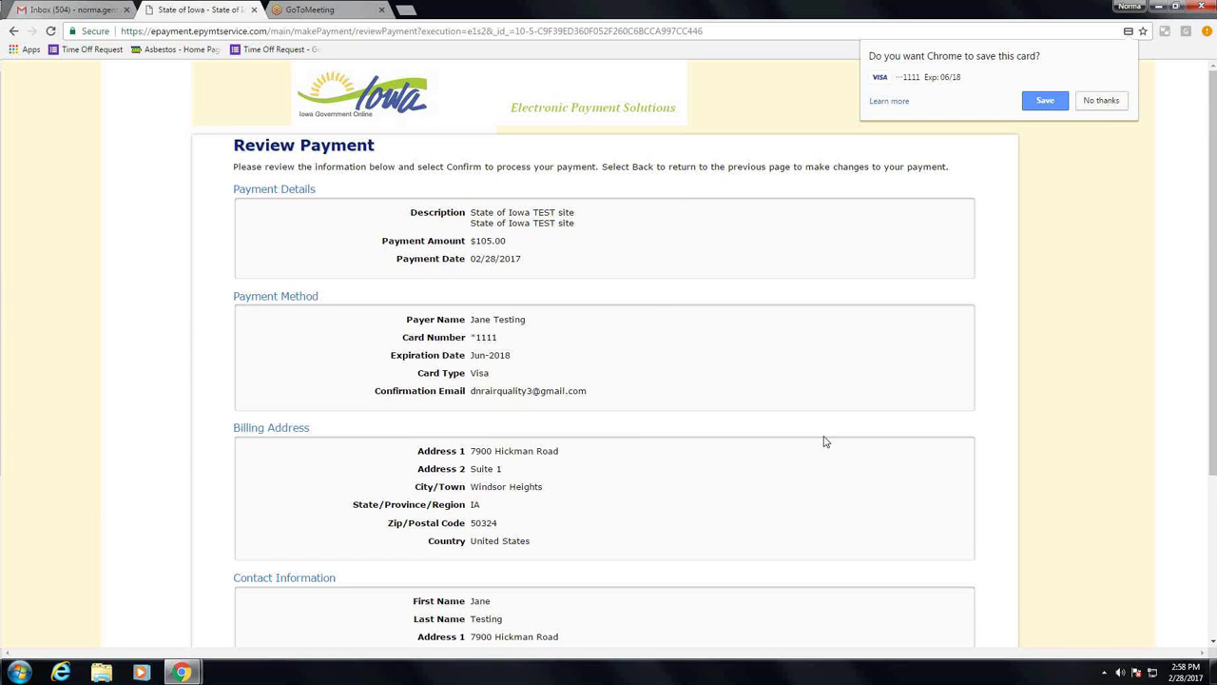
# Step: Confirm the $105.00 payment and return to the asbestos notification
pyautogui.scroll(-3, 825, 441)
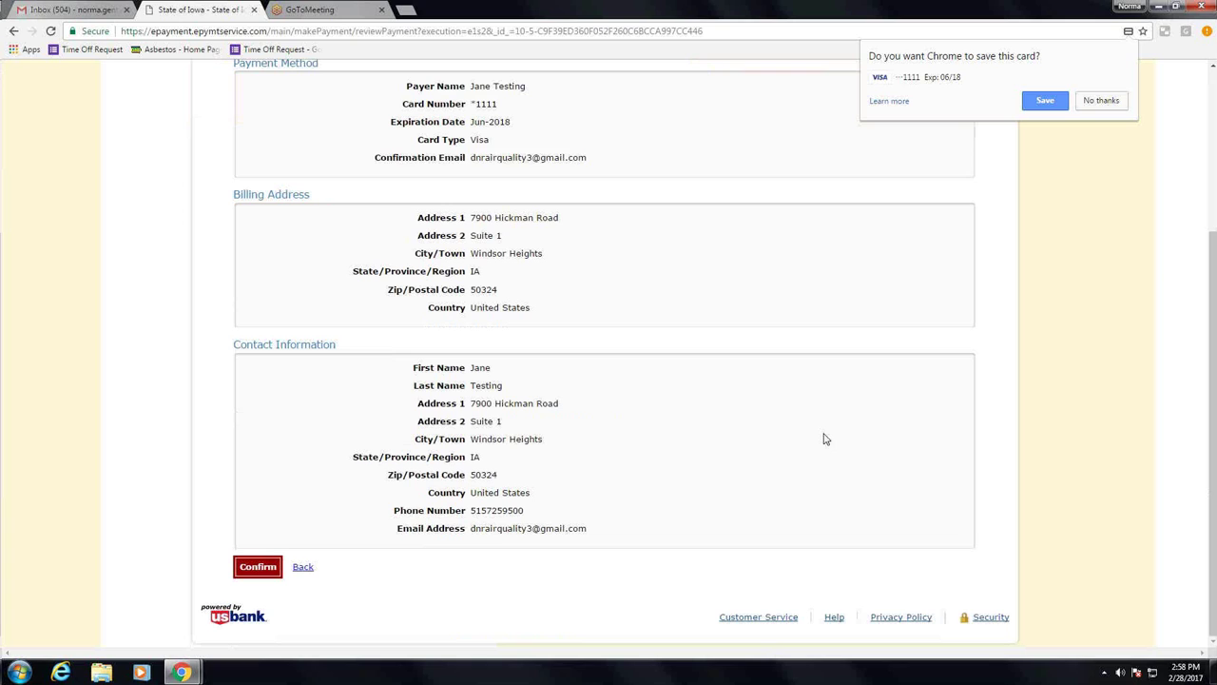
pyautogui.click(257, 570)
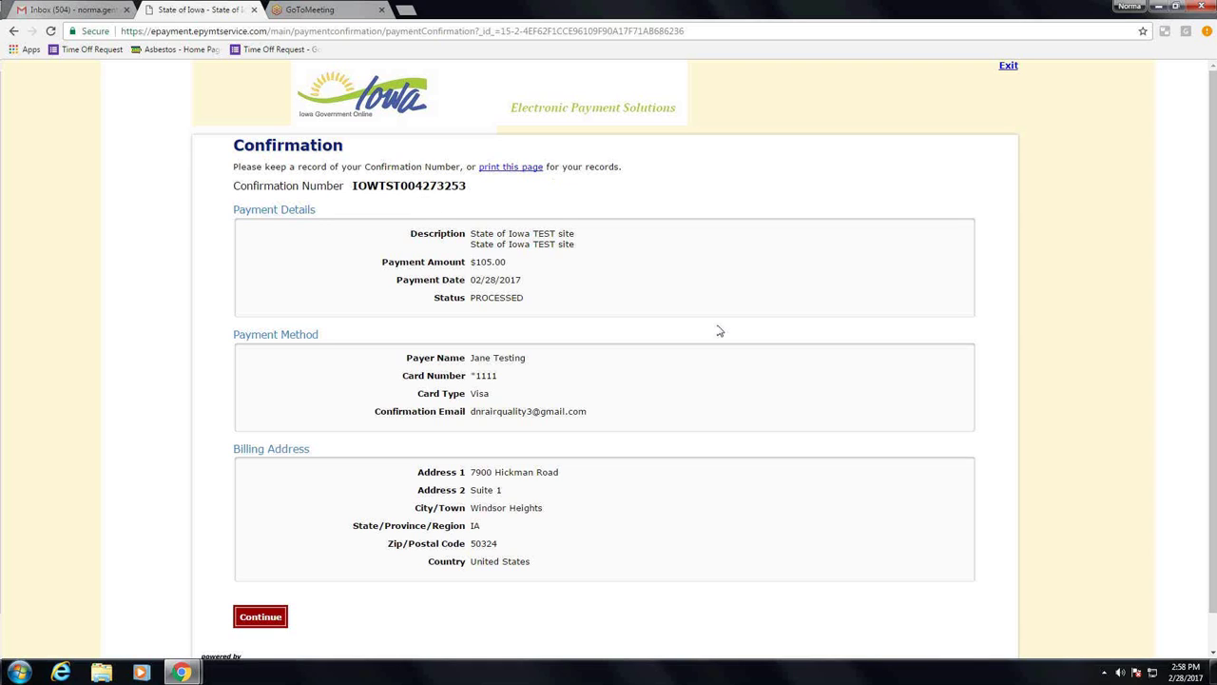
pyautogui.click(255, 620)
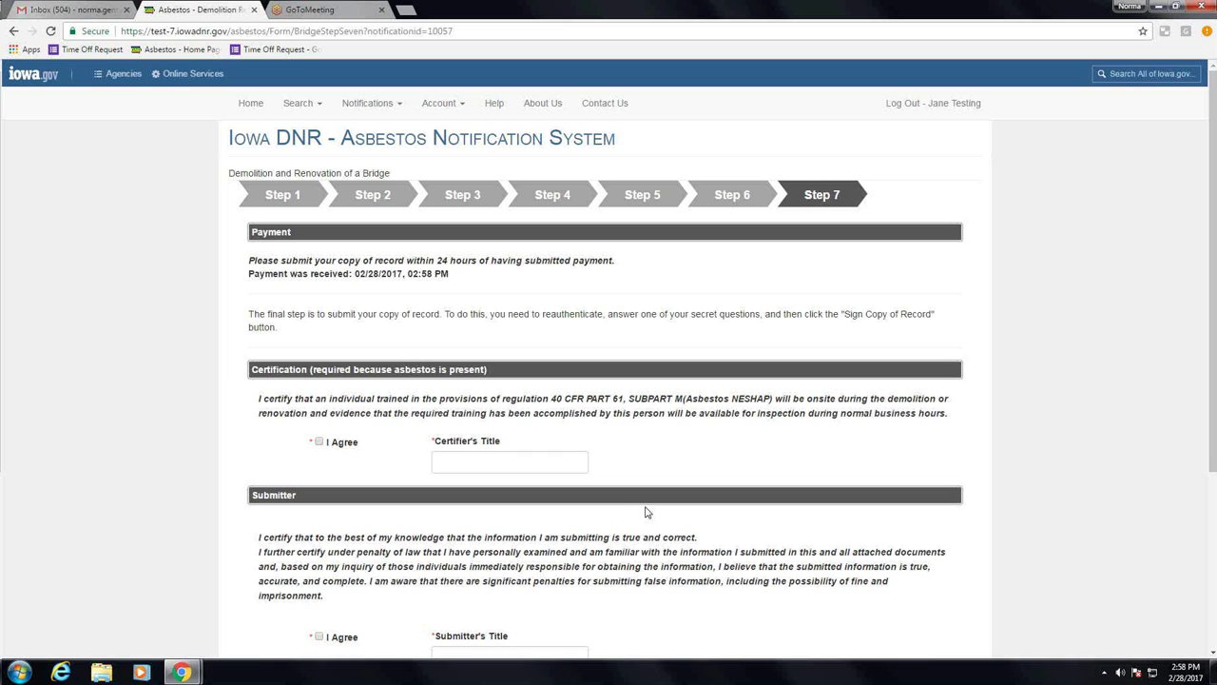
# Step: Agree to the certification and submitter statements, giving Project Manager as each title
pyautogui.scroll(-2, 368, 312)
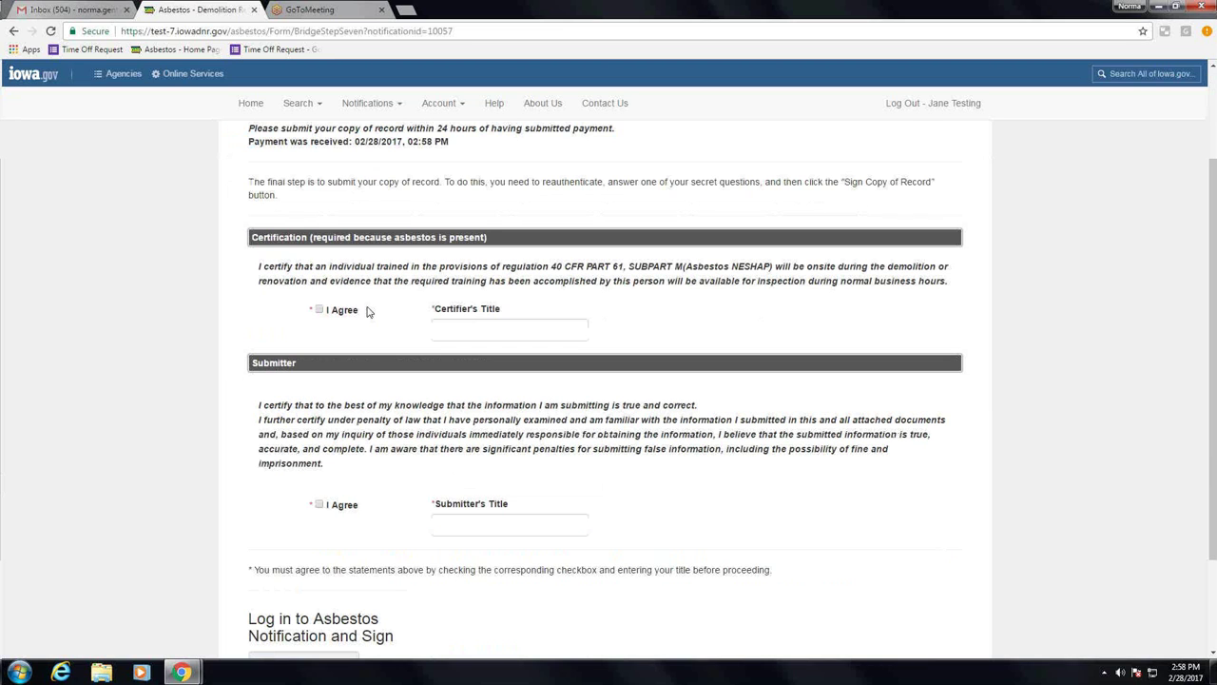
pyautogui.click(320, 311)
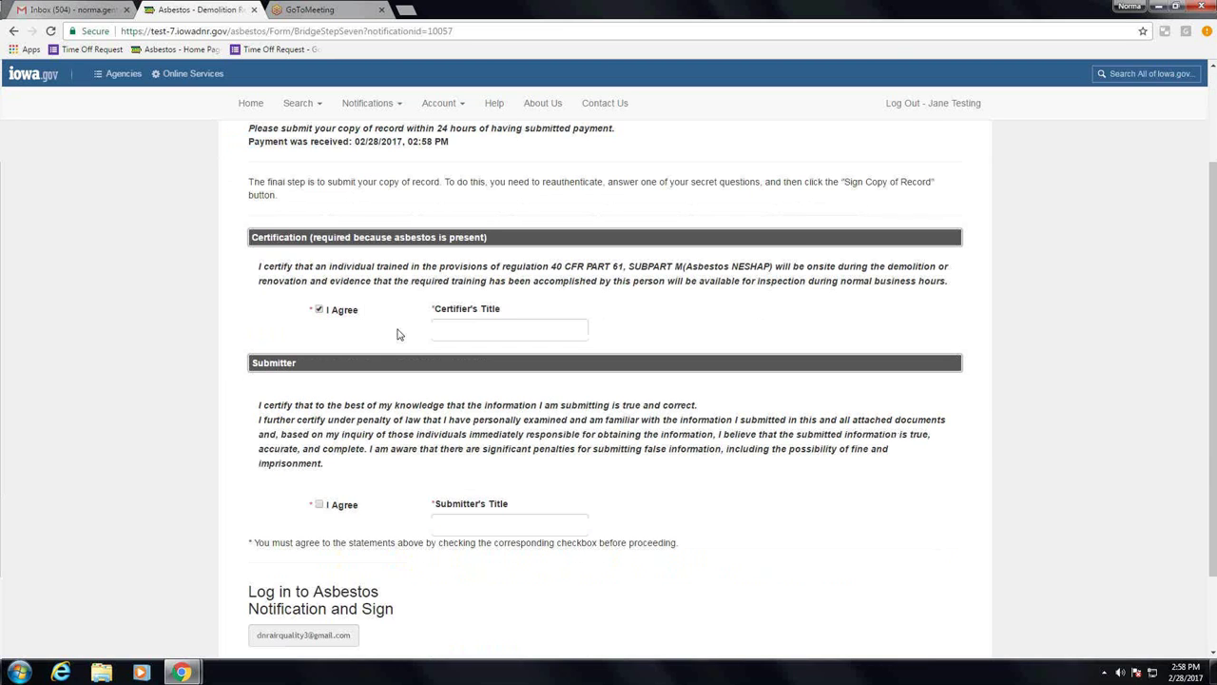
pyautogui.click(462, 329)
pyautogui.write('Project Manager')
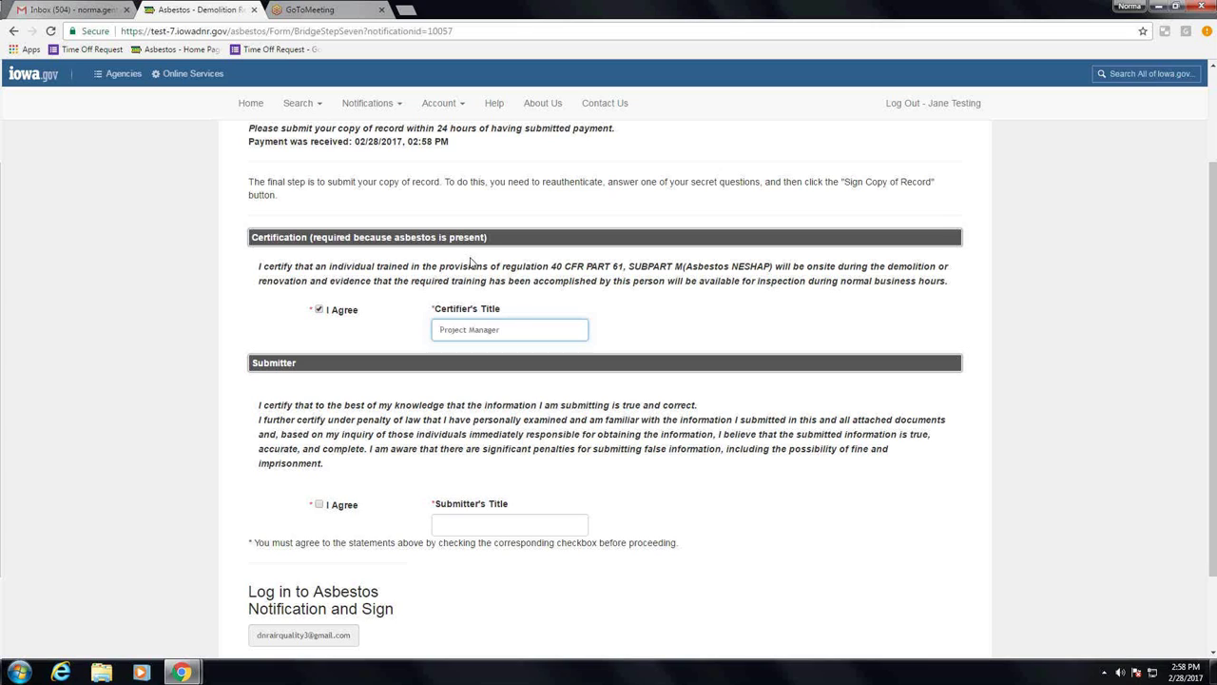
pyautogui.click(319, 505)
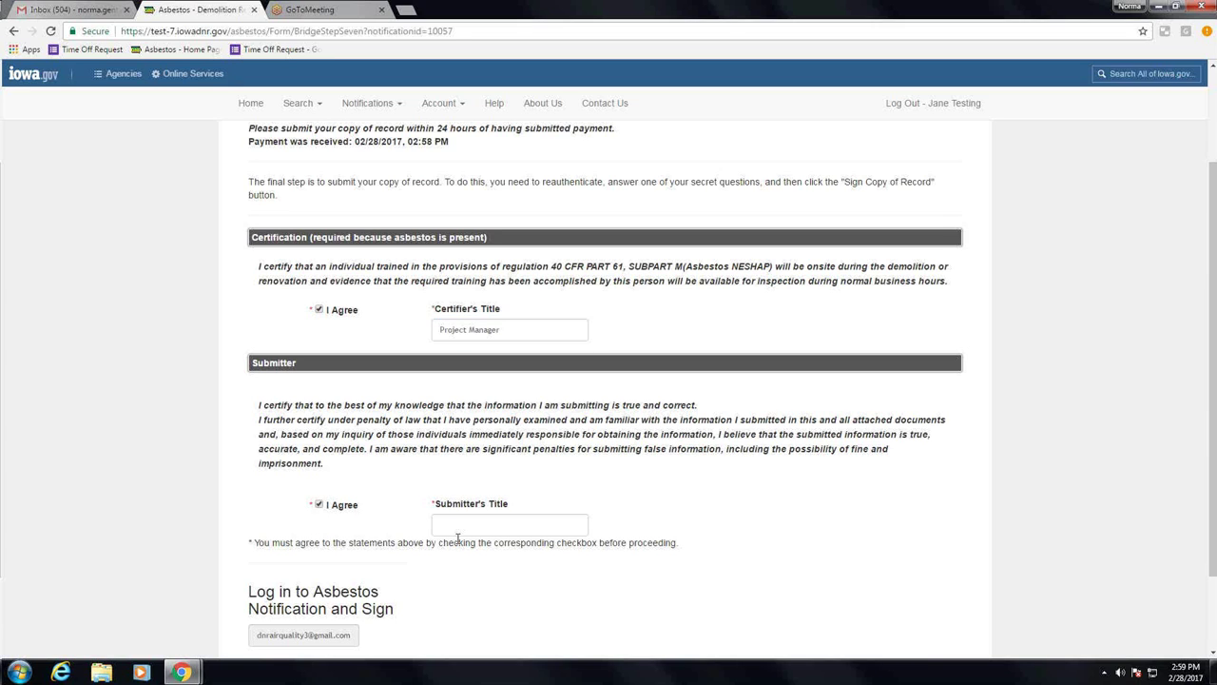
pyautogui.click(466, 529)
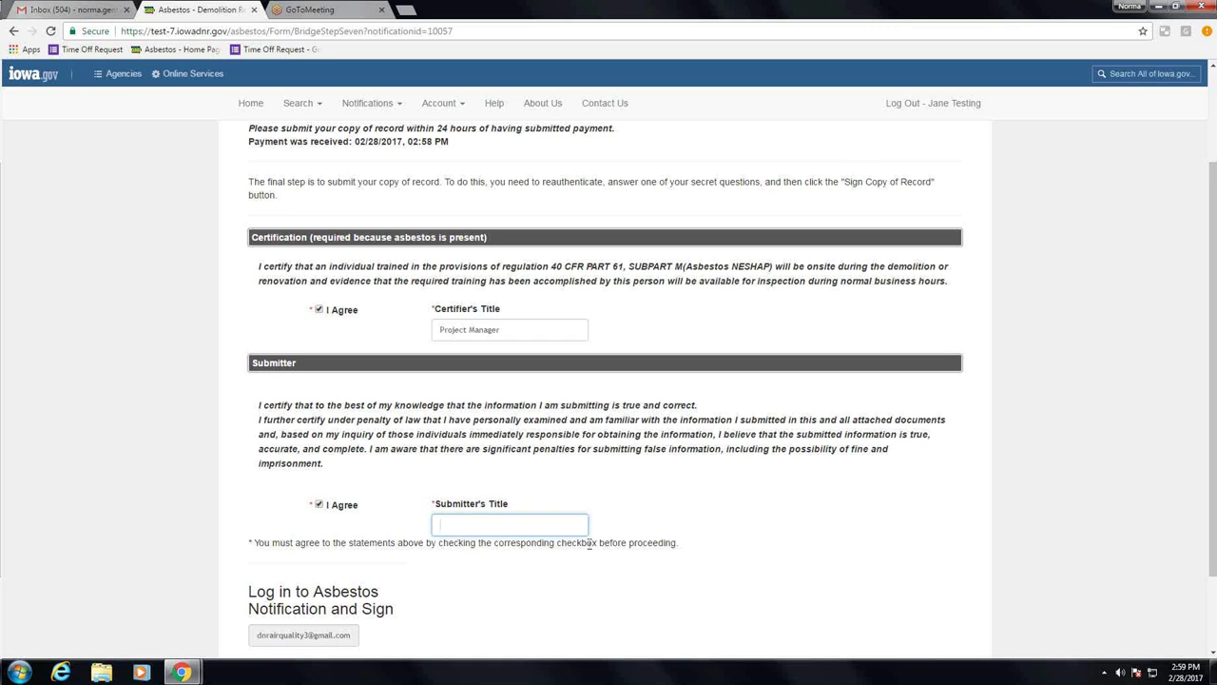
pyautogui.write('Project Manager')
pyautogui.scroll(-1, 467, 578)
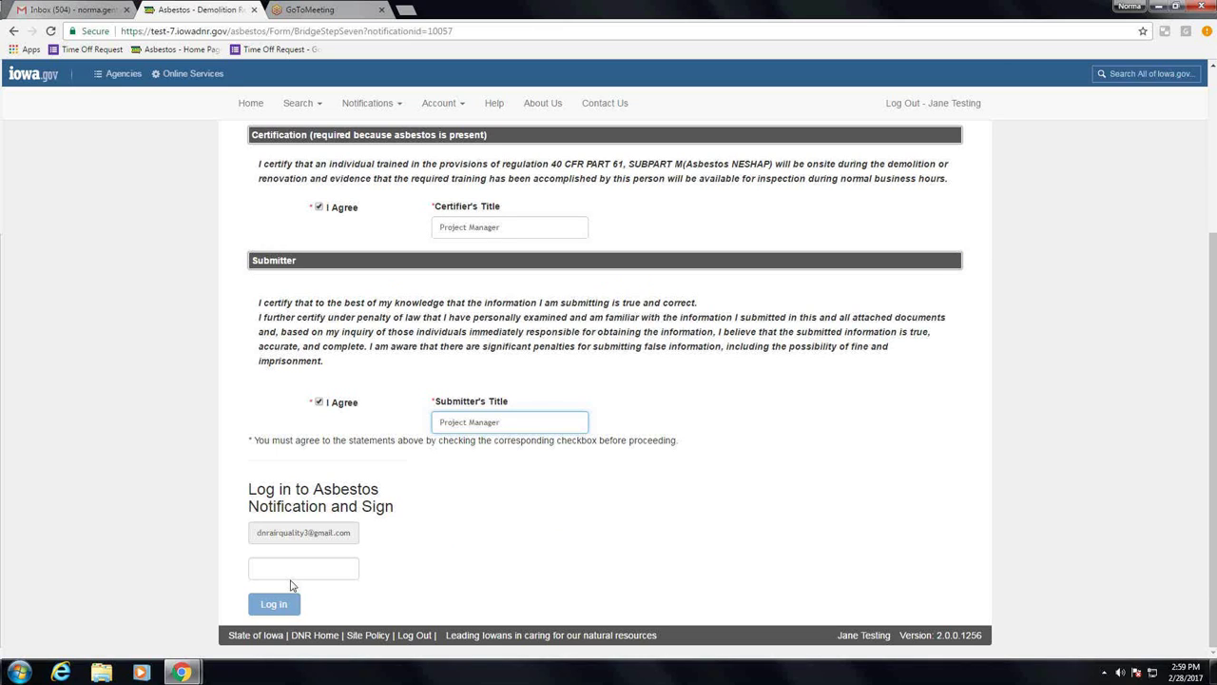
# Step: Re-authenticate with the account password and secret-question answer, then sign the copy of record
pyautogui.click(293, 569)
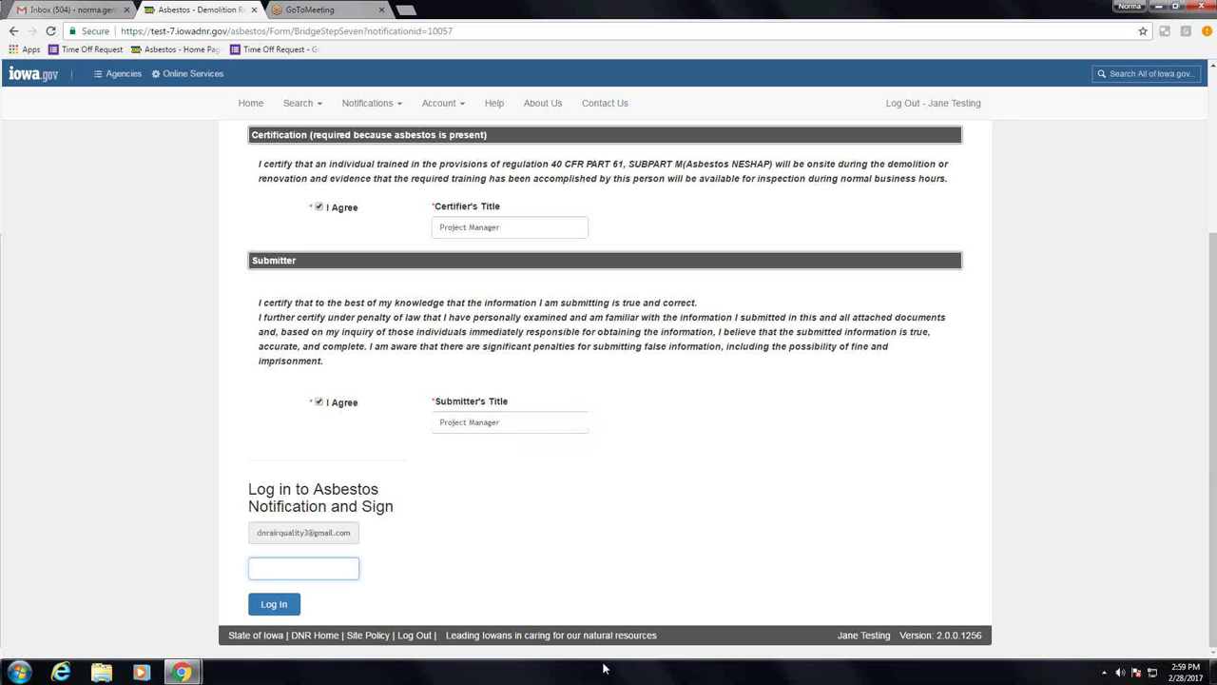
pyautogui.write('••••••••')
pyautogui.click(270, 604)
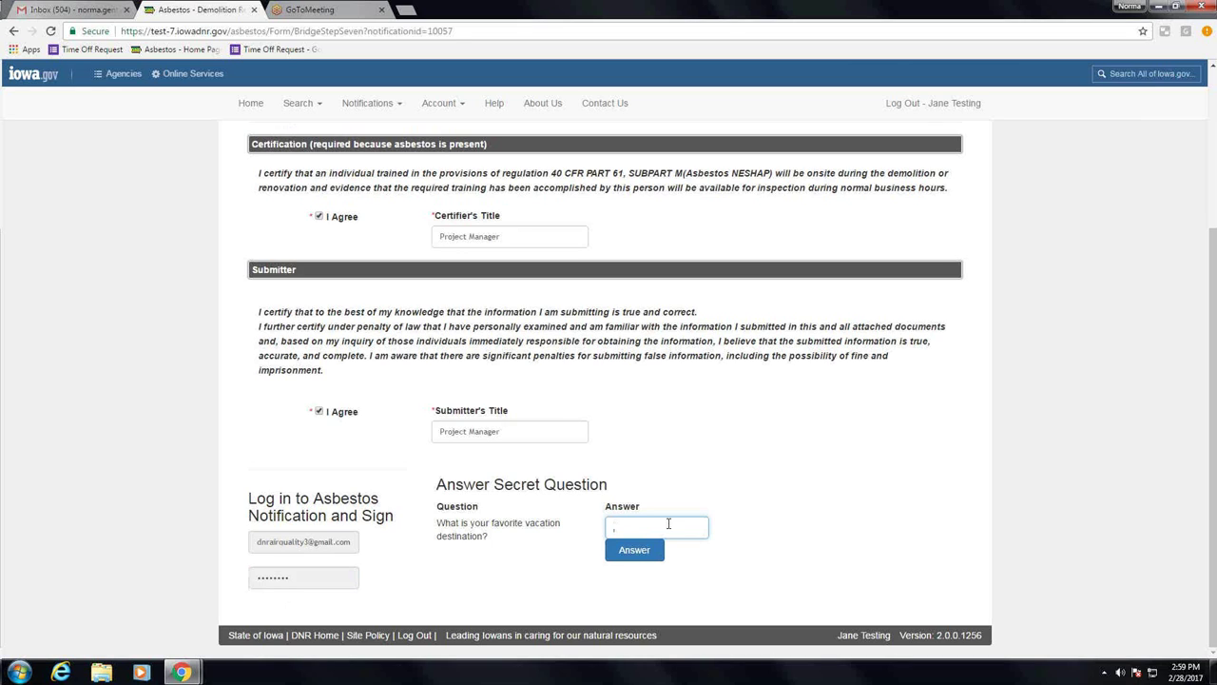
pyautogui.write('test')
pyautogui.click(634, 551)
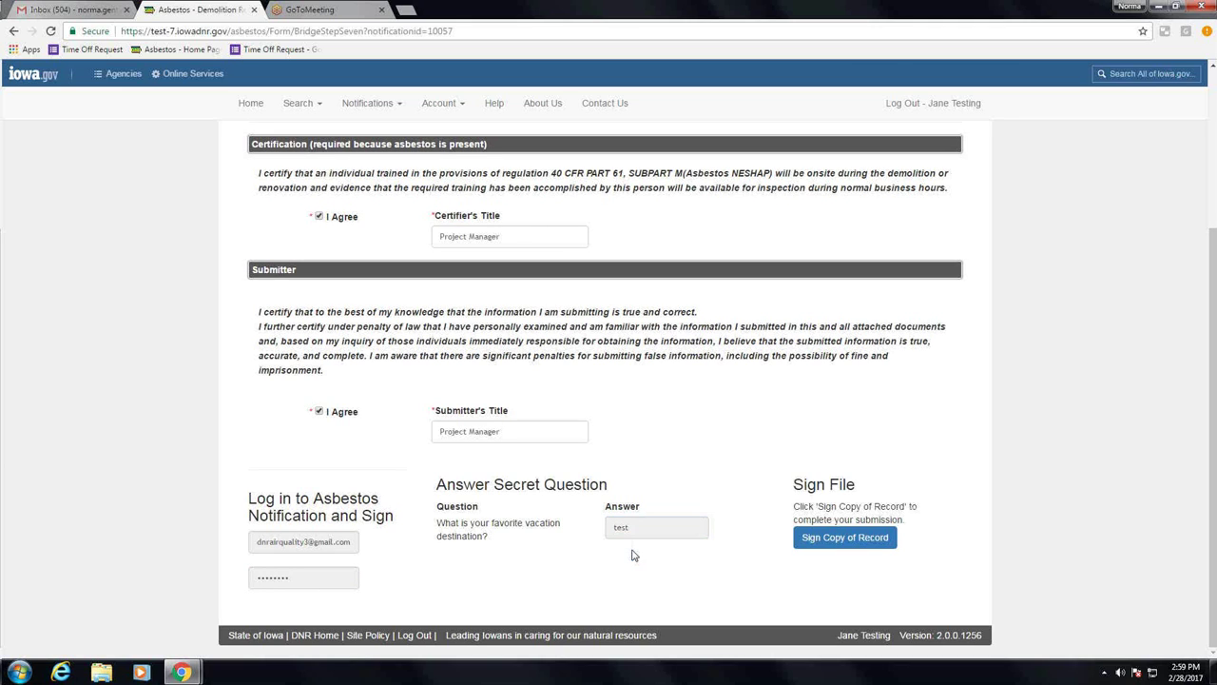
pyautogui.click(847, 538)
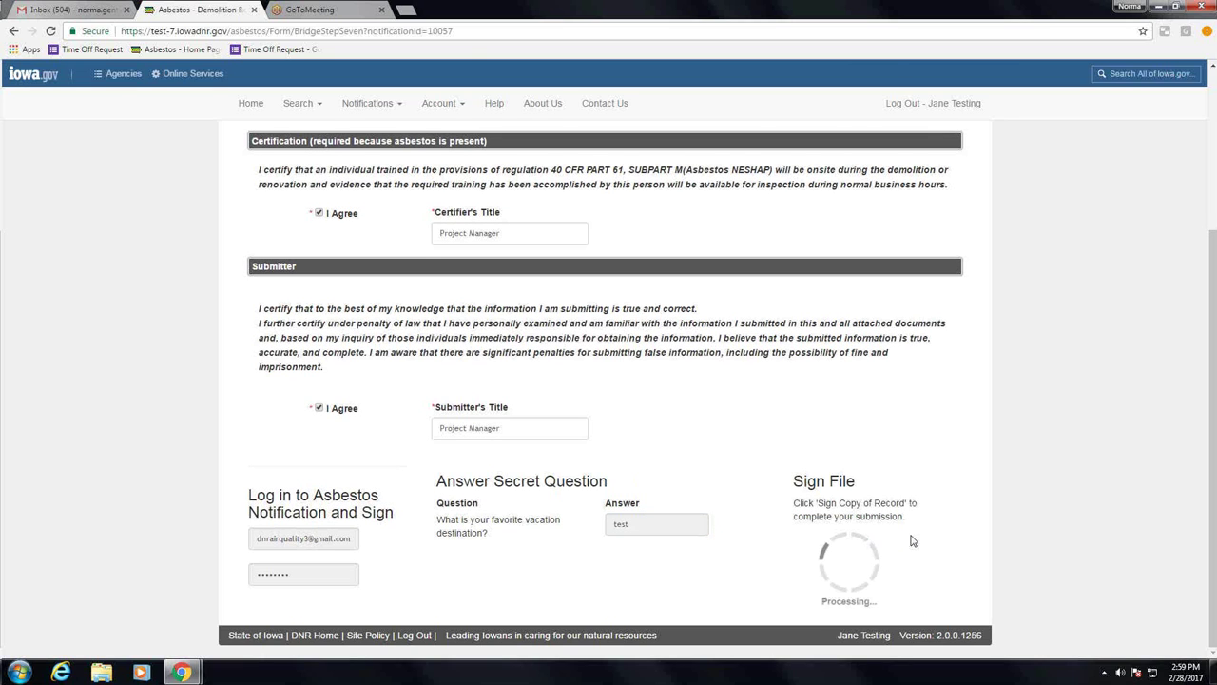